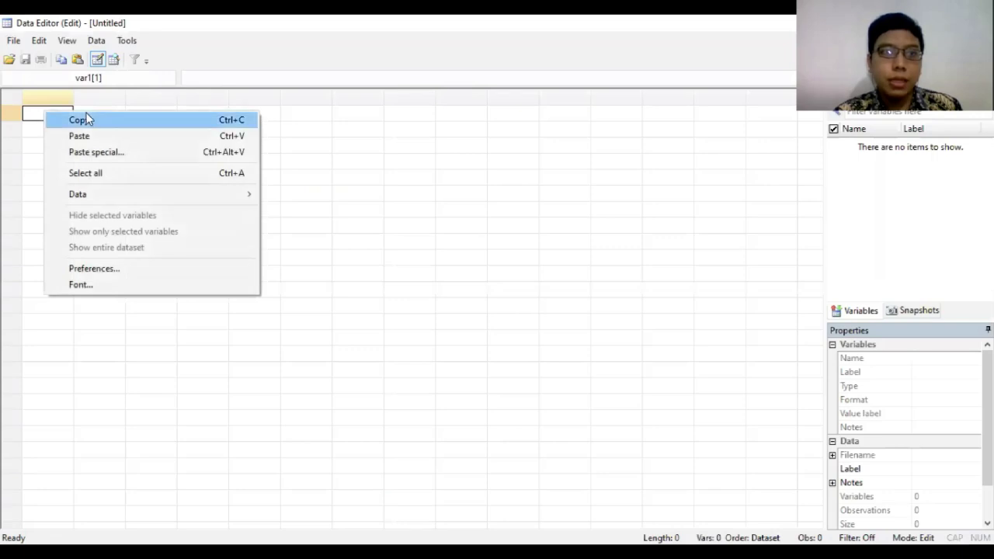
Paste the copied data into the empty data sheet, treating its first row as variable names, and return to the main results window.
click(85, 138)
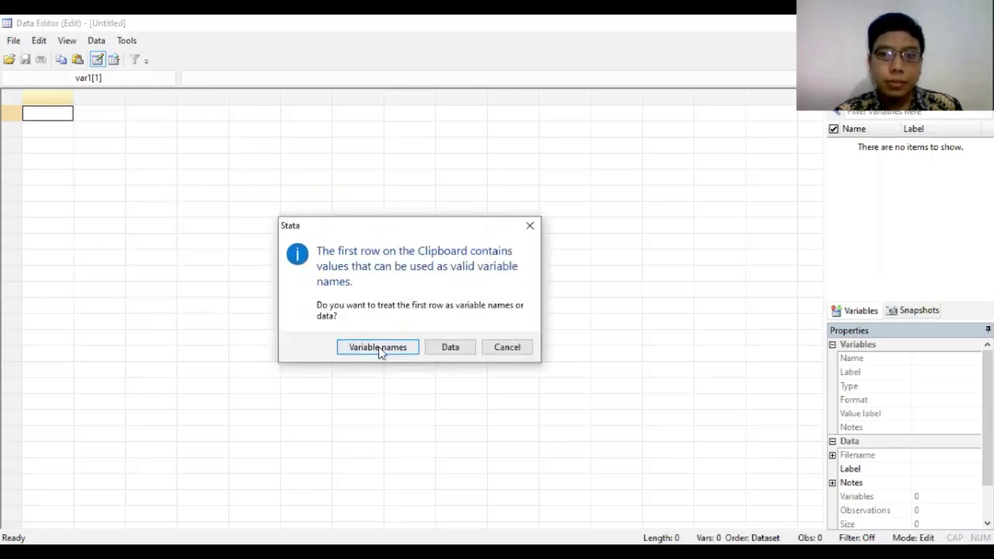
click(379, 350)
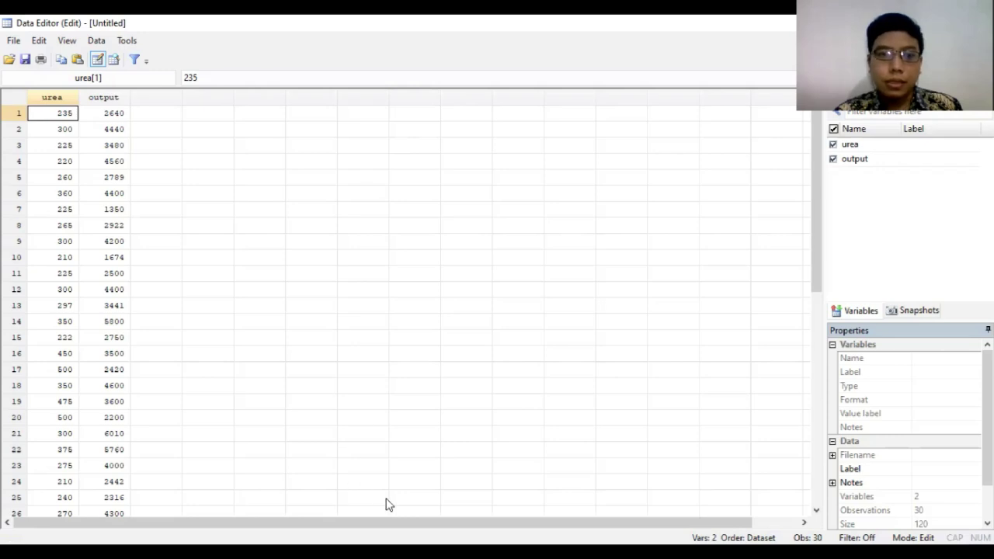
click(398, 550)
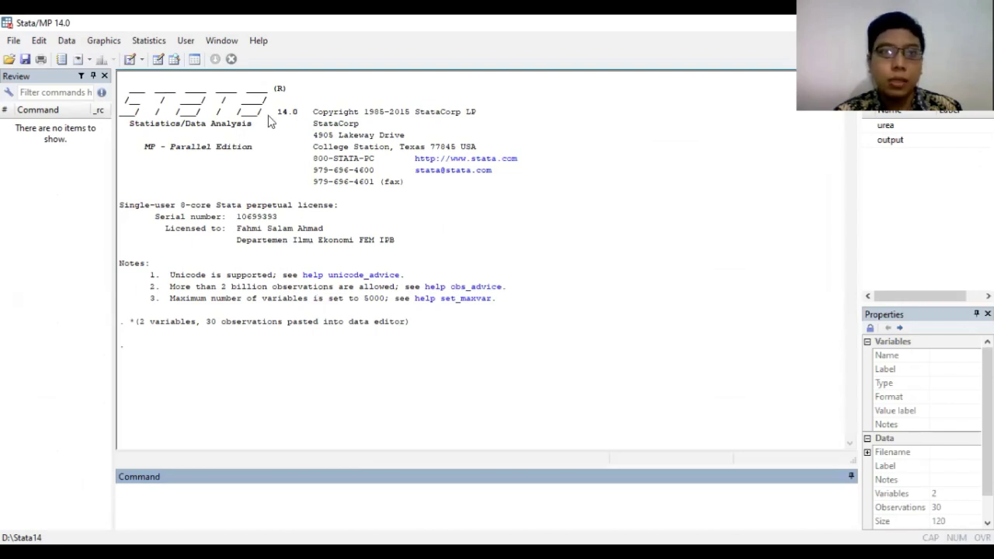
Create a twoway scatter plot with output as the Y variable and urea as the X variable, view the graph and minimize it.
click(104, 43)
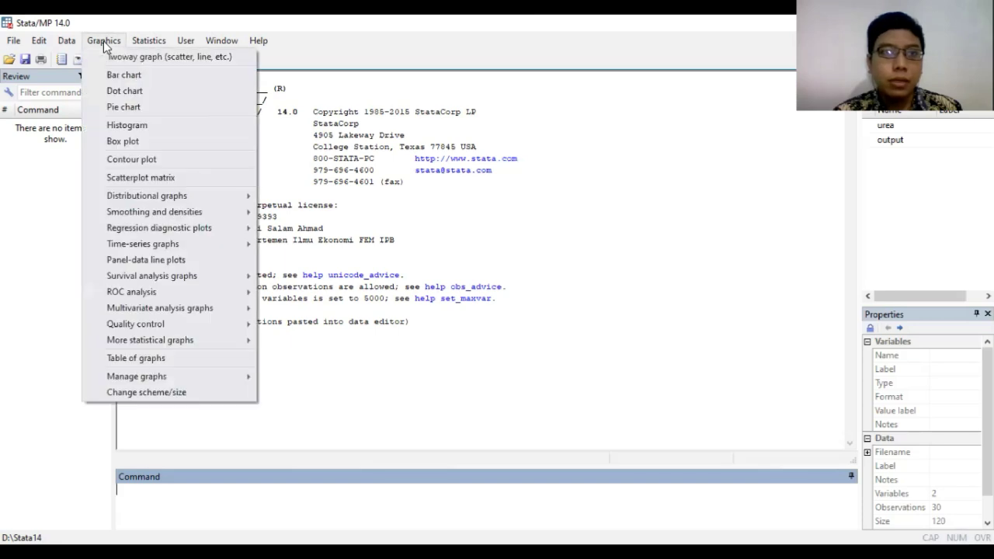
click(240, 57)
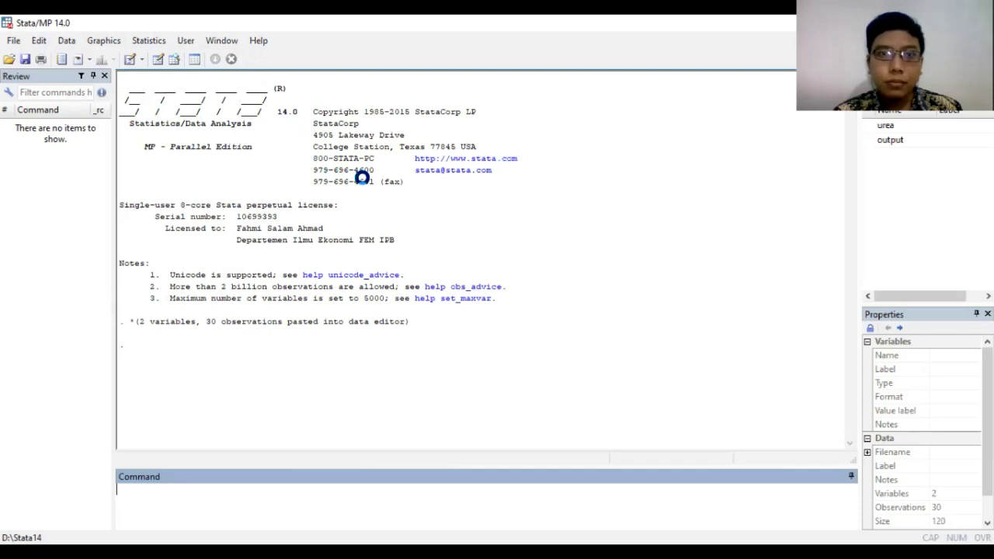
click(495, 238)
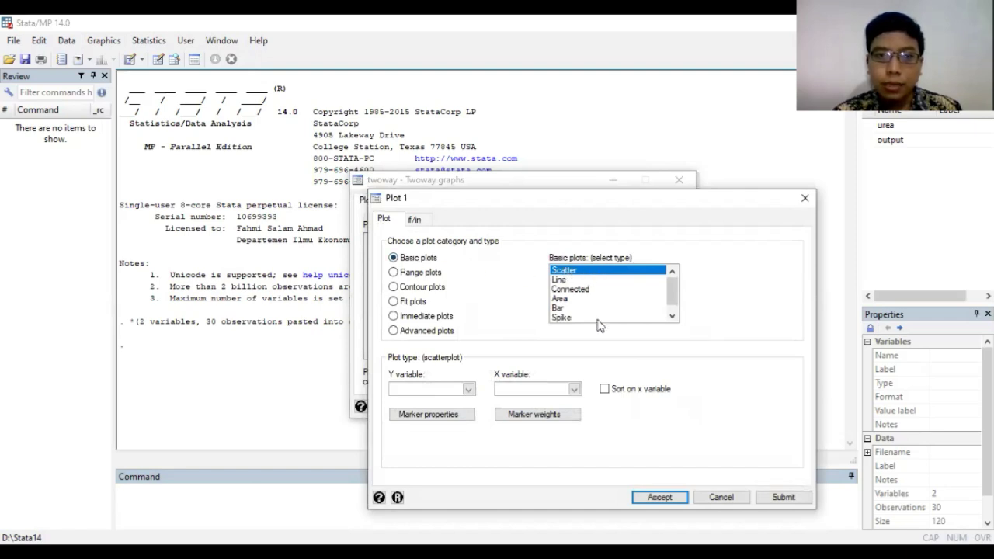
click(468, 389)
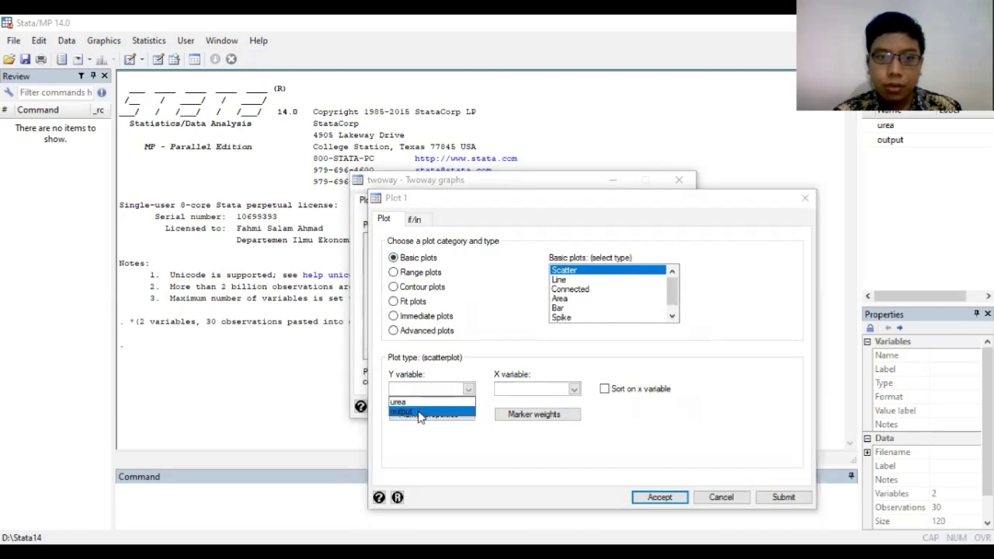
click(419, 412)
click(574, 389)
click(514, 400)
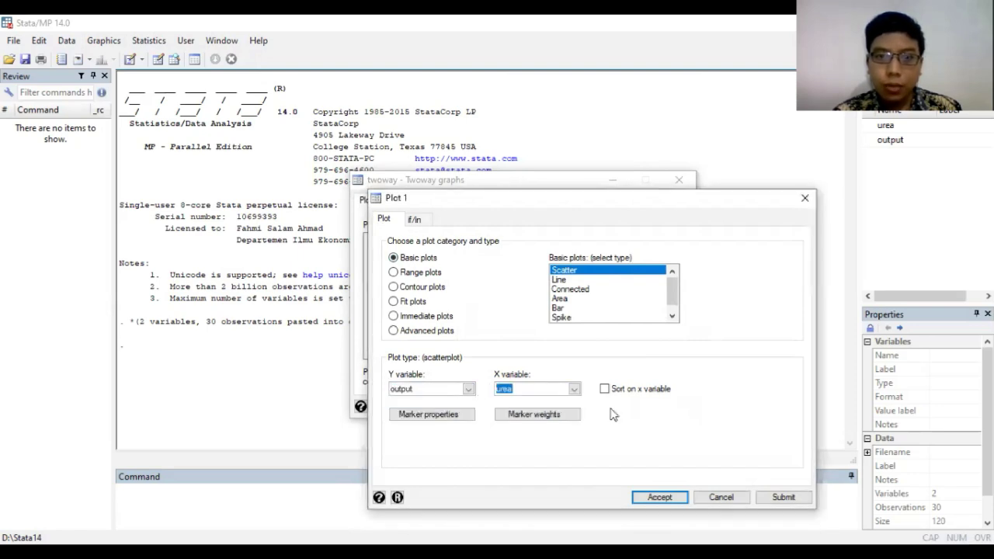
click(660, 498)
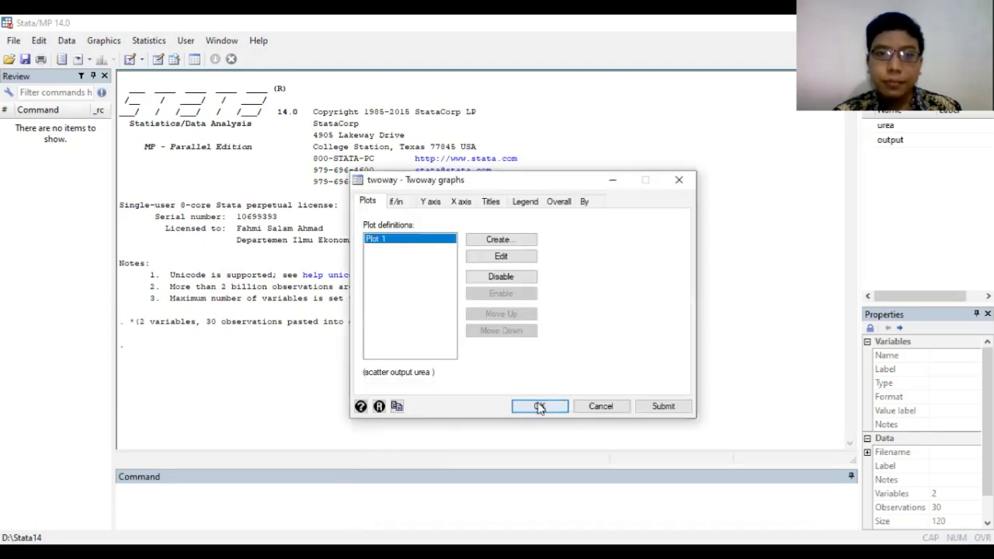
click(540, 406)
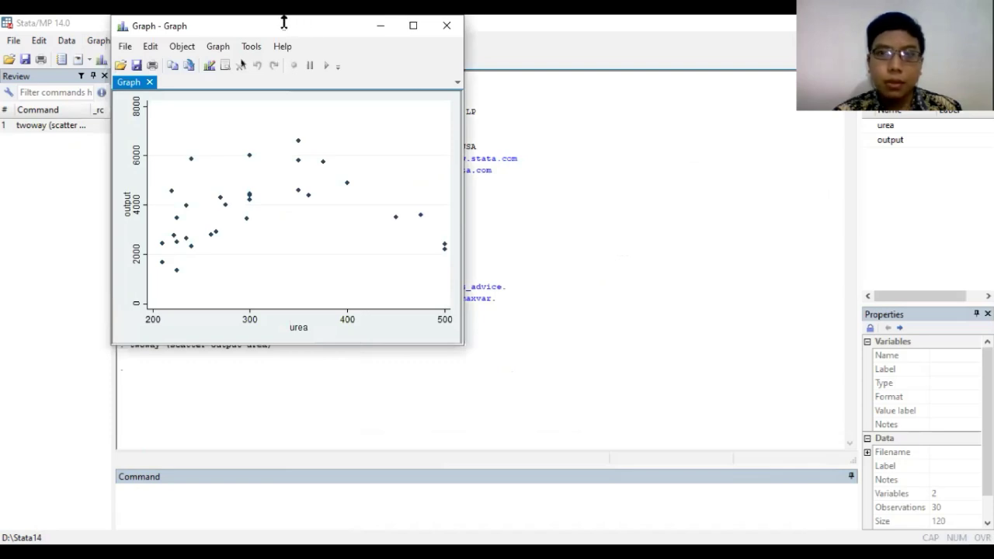
drag(283, 22, 438, 111)
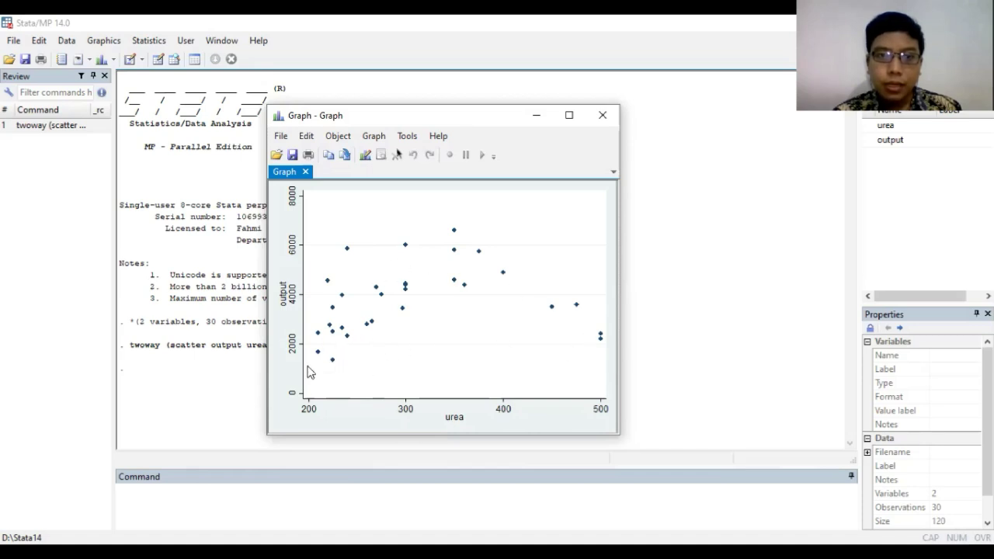
click(535, 117)
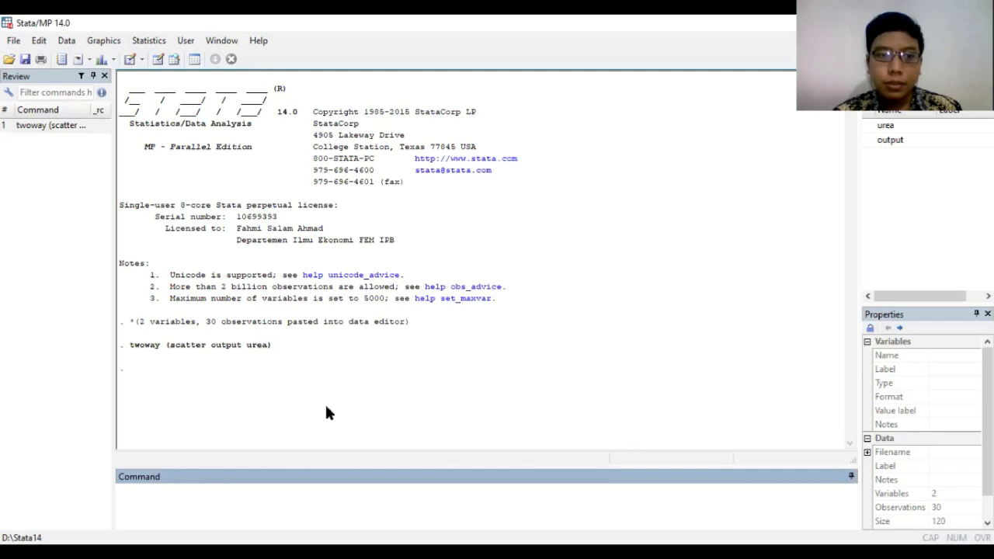
Run the command "regress output urea" and examine the model's R-squared and the p-value of urea.
text(regress output urea)
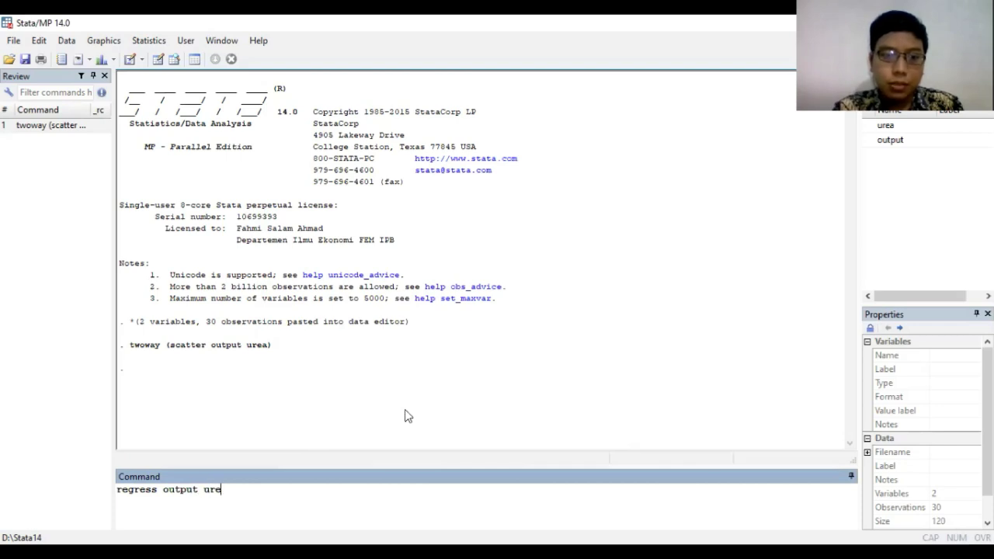
key(Return)
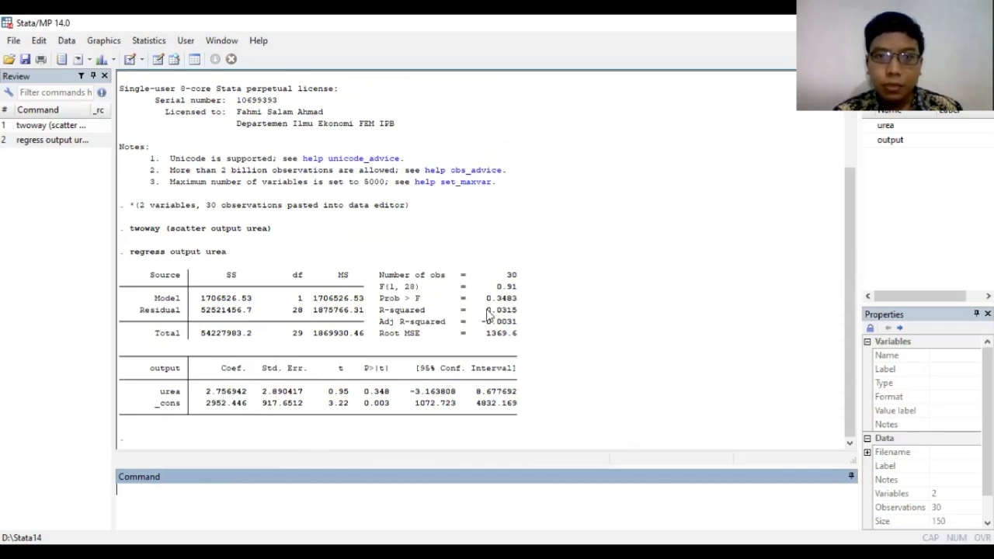
drag(486, 310, 521, 314)
click(522, 314)
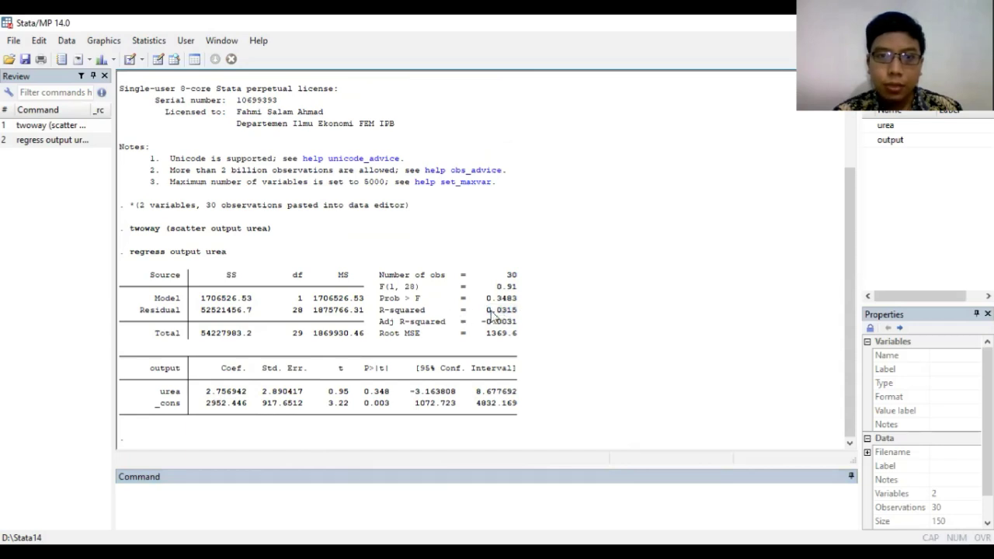
drag(160, 391, 182, 392)
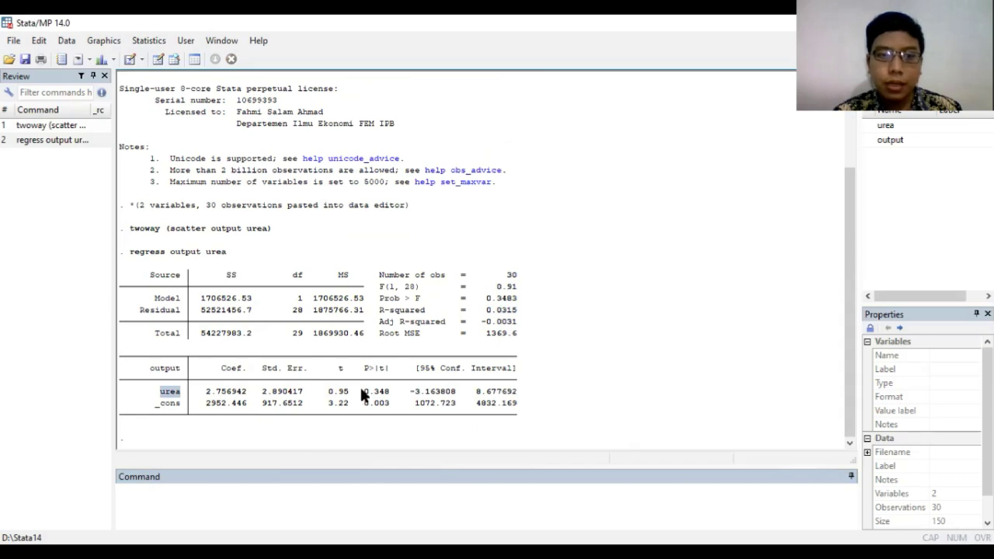
drag(362, 391, 380, 395)
click(390, 396)
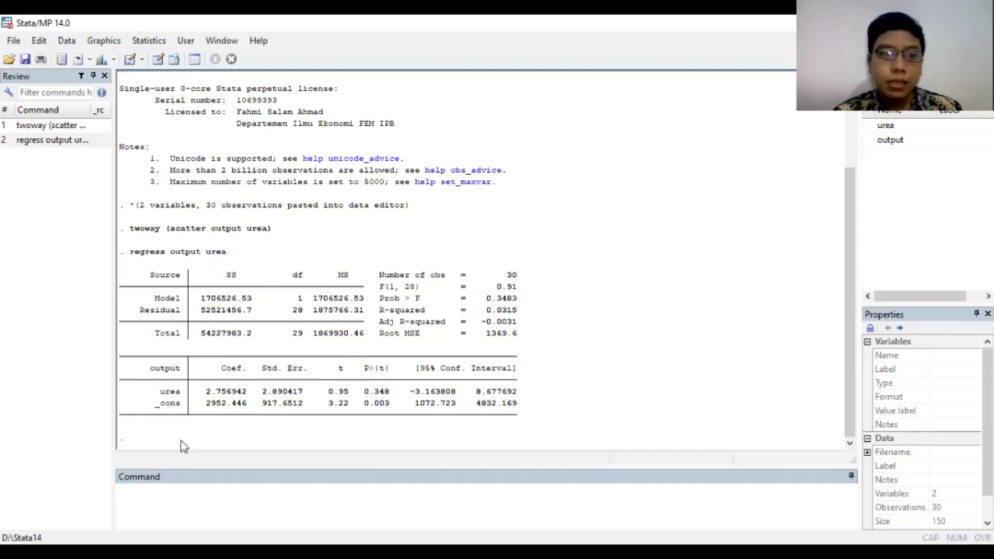
Generate the squared variable with the command "gen urea2 = urea^2".
click(173, 504)
text(ge)
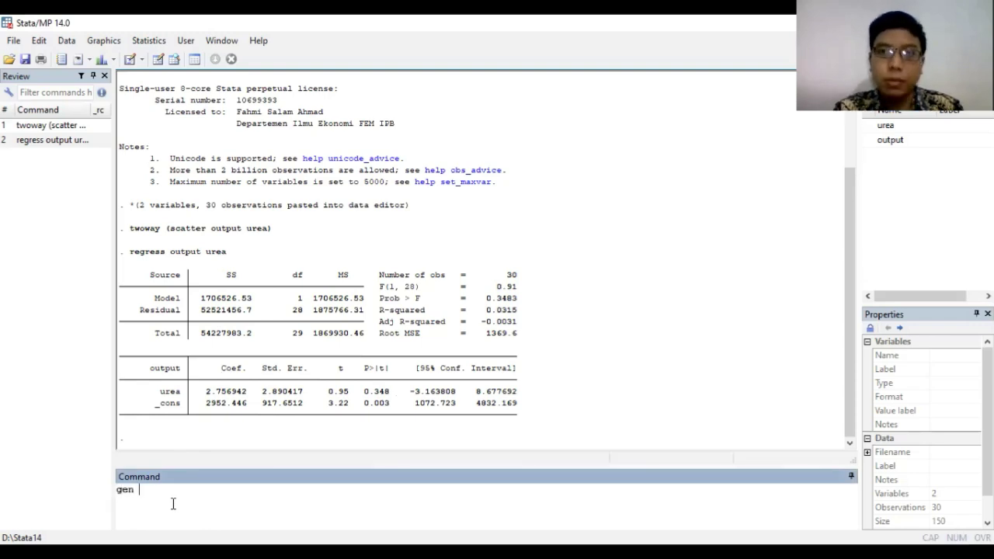
text(n u)
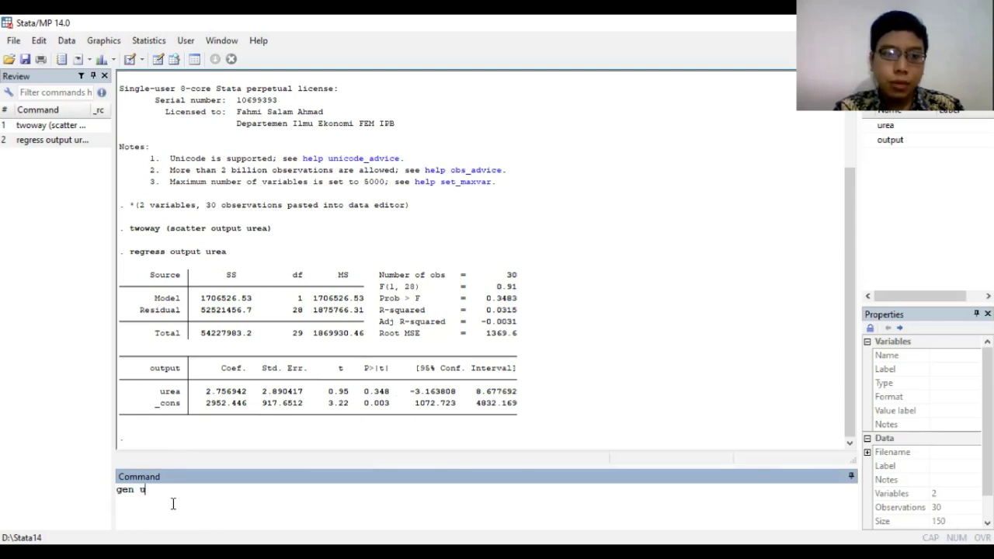
text(rea)
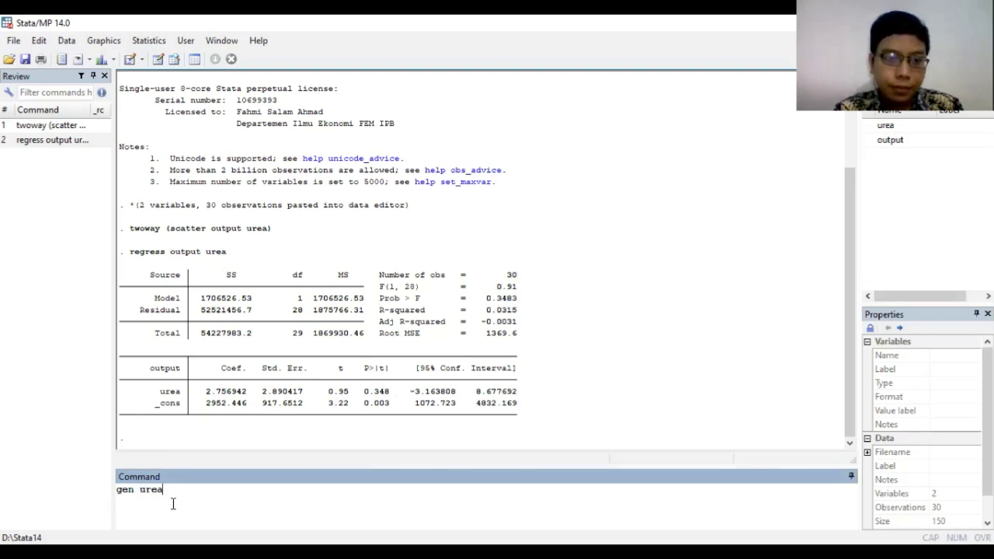
text(2 =)
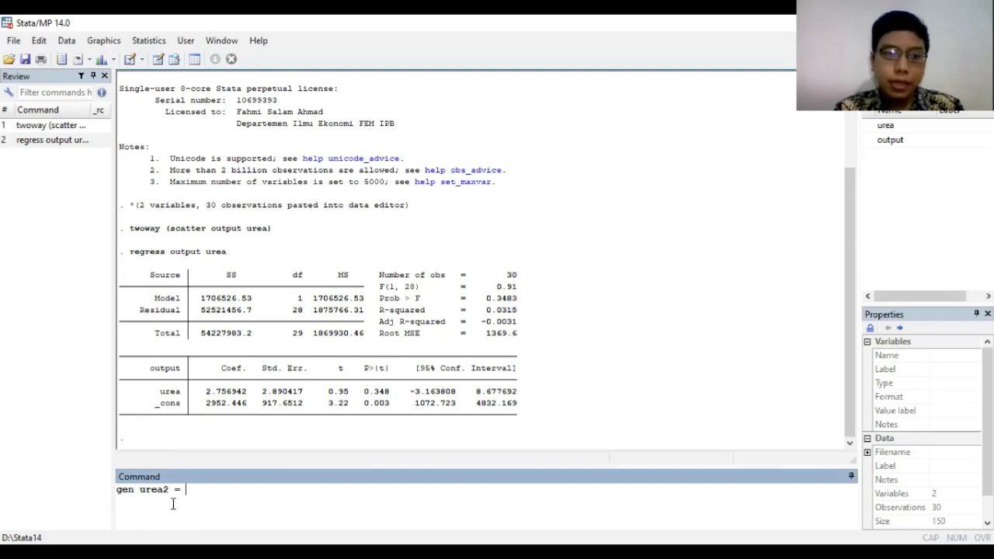
text( urea)
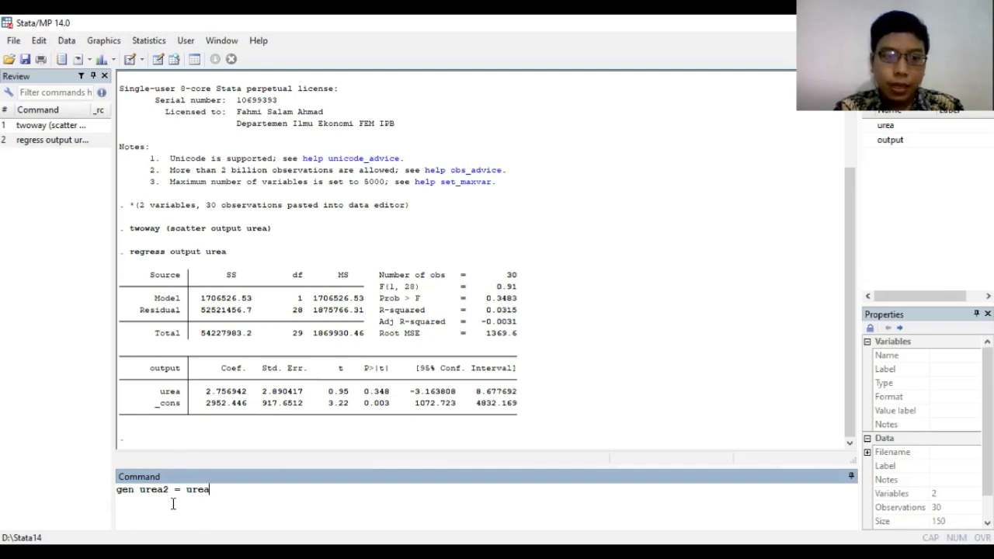
text(^2)
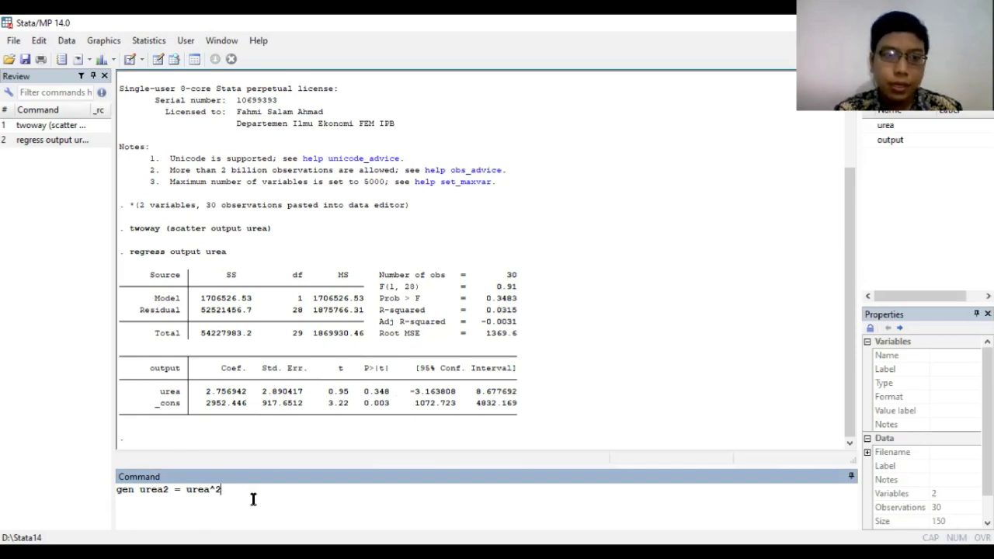
key(Return)
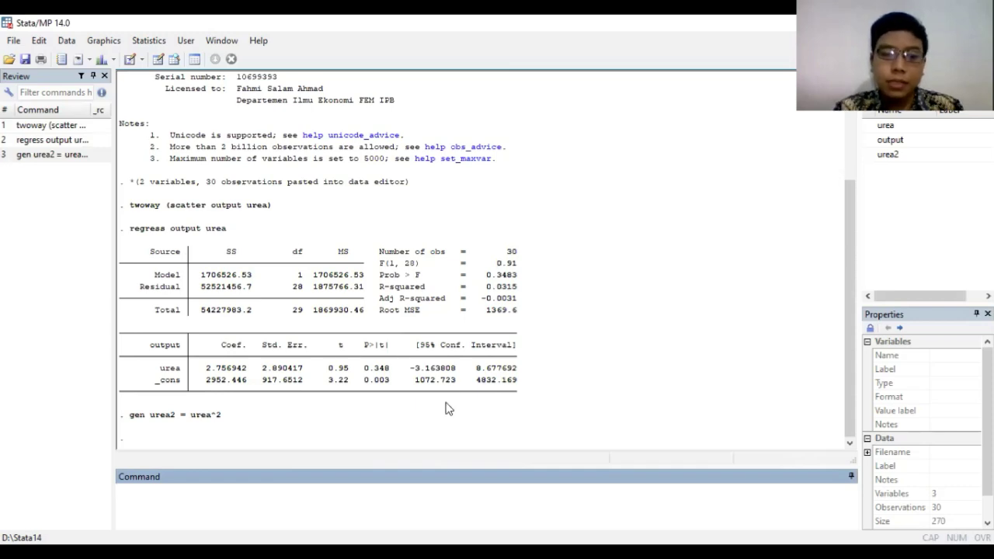
Run the command "regress output urea urea2" and examine the R-squared and the p-values of urea and urea2.
text(reger)
key(BackSpace)
key(BackSpace)
text(ress)
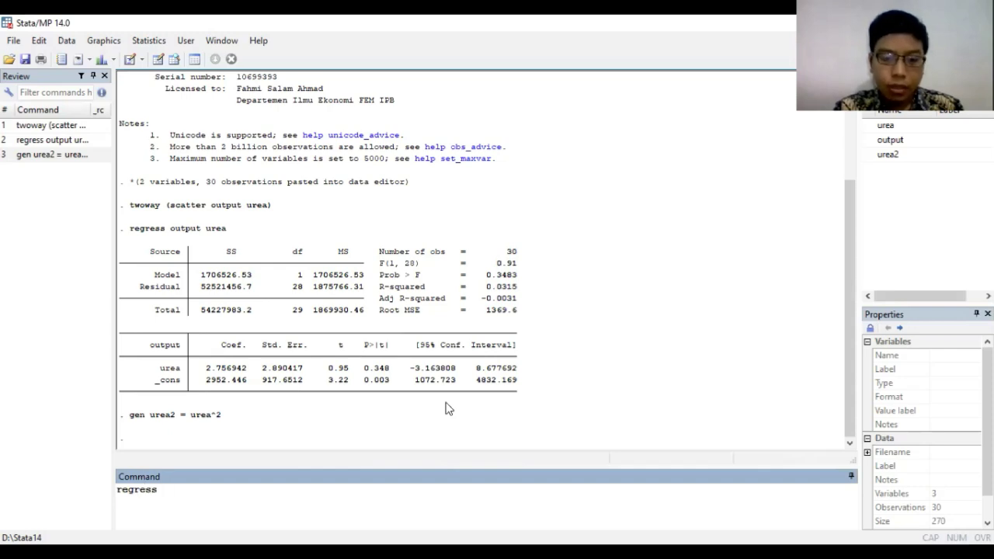
text( output urea urea2)
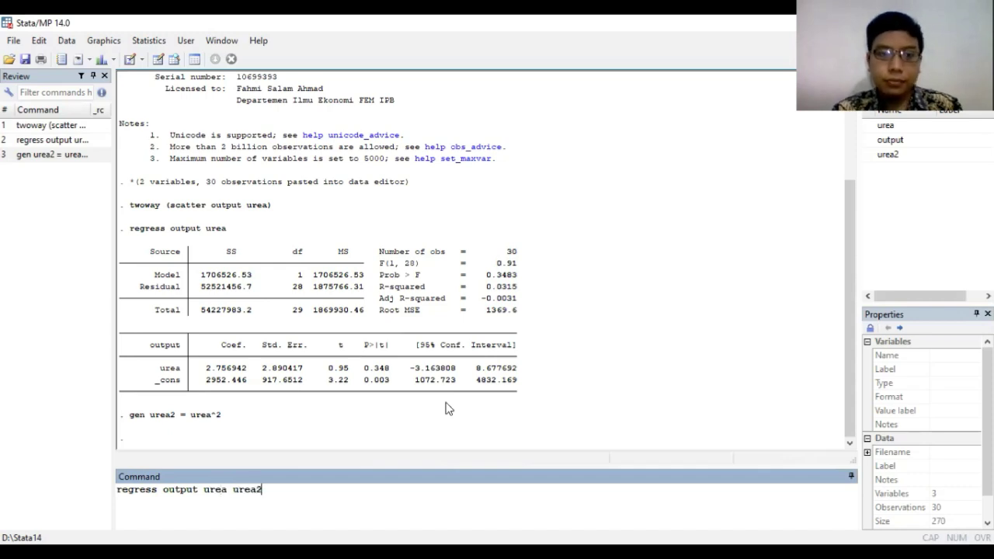
key(Return)
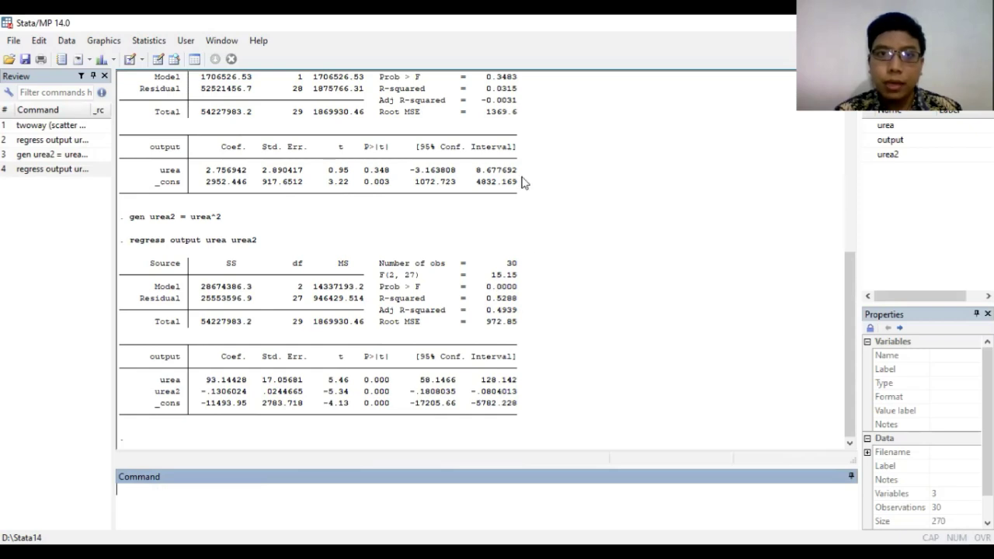
drag(379, 301, 527, 306)
click(527, 308)
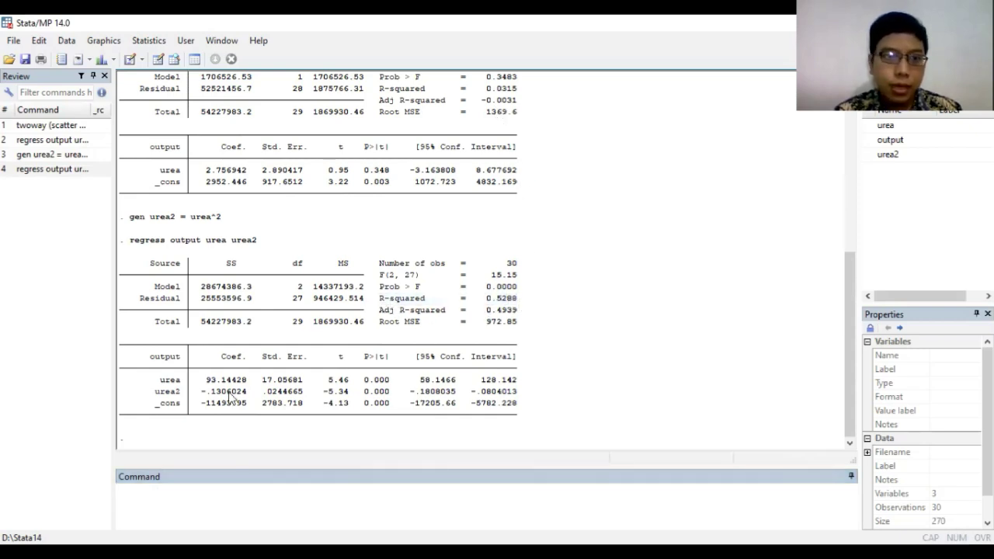
drag(181, 384, 154, 399)
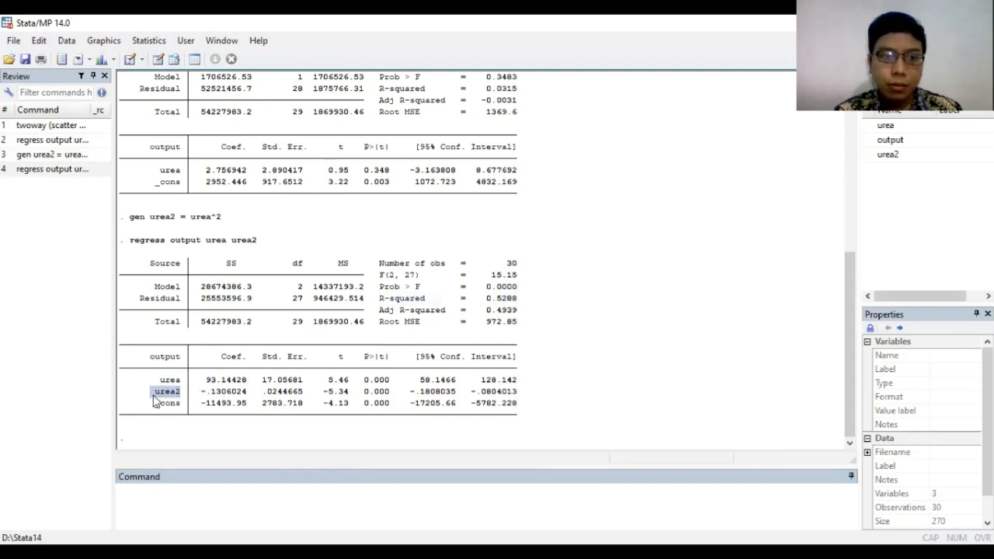
drag(390, 379, 368, 393)
click(389, 396)
click(373, 397)
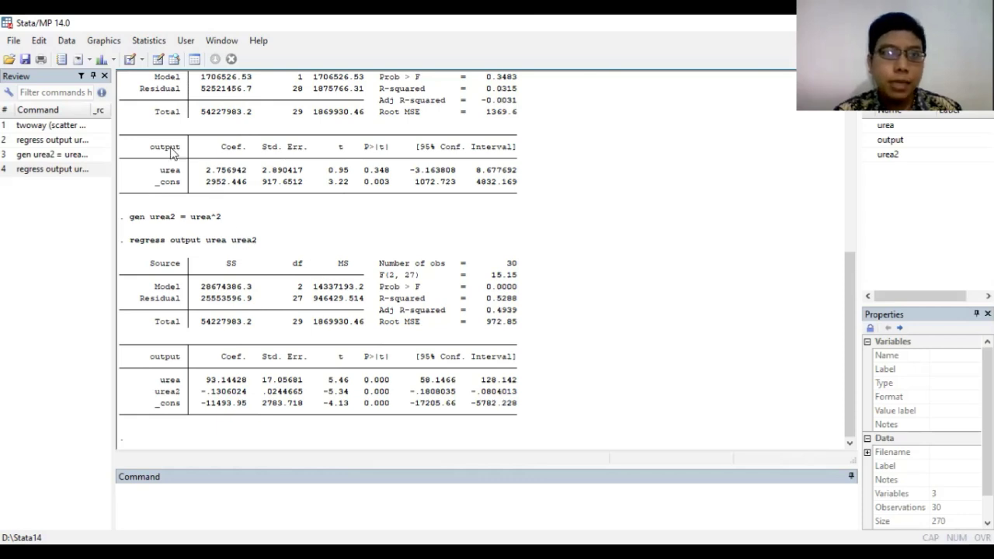
Add a linear prediction fit plot to the twoway graph, with output as the Y variable and urea as the X variable.
click(105, 43)
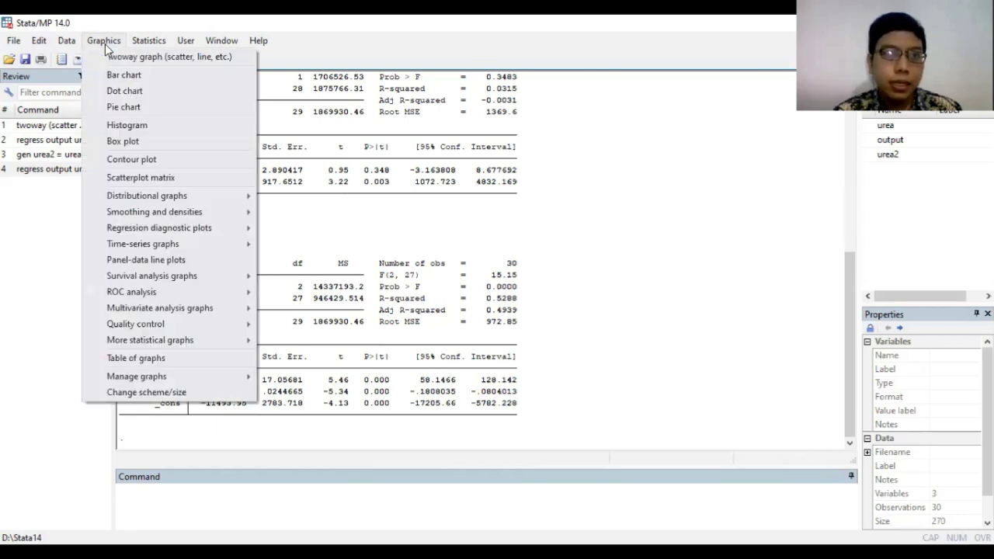
click(138, 58)
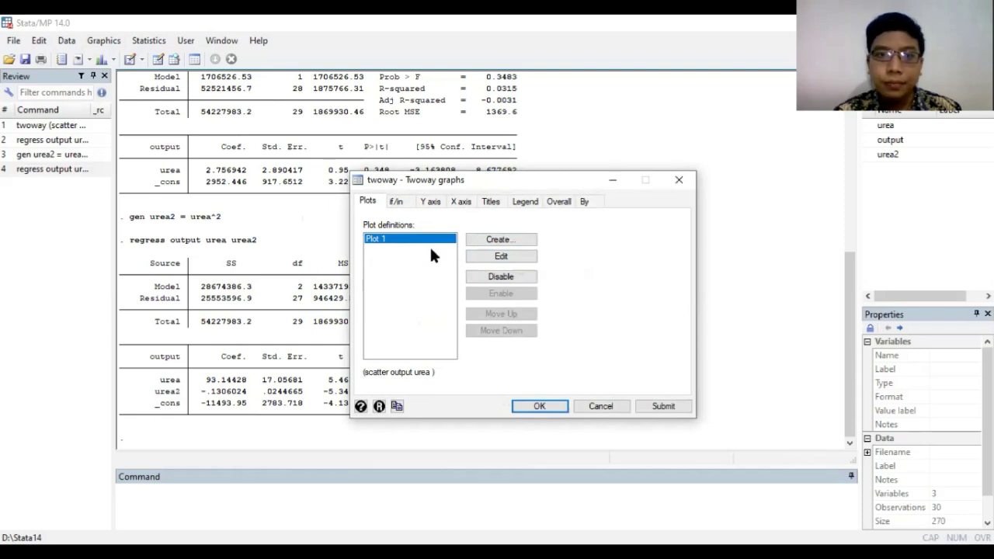
click(502, 239)
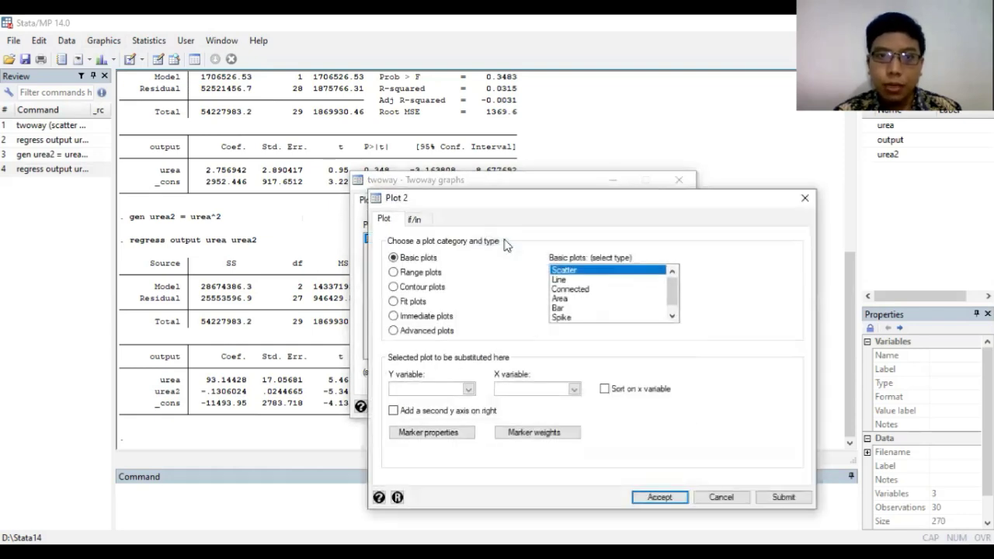
click(412, 303)
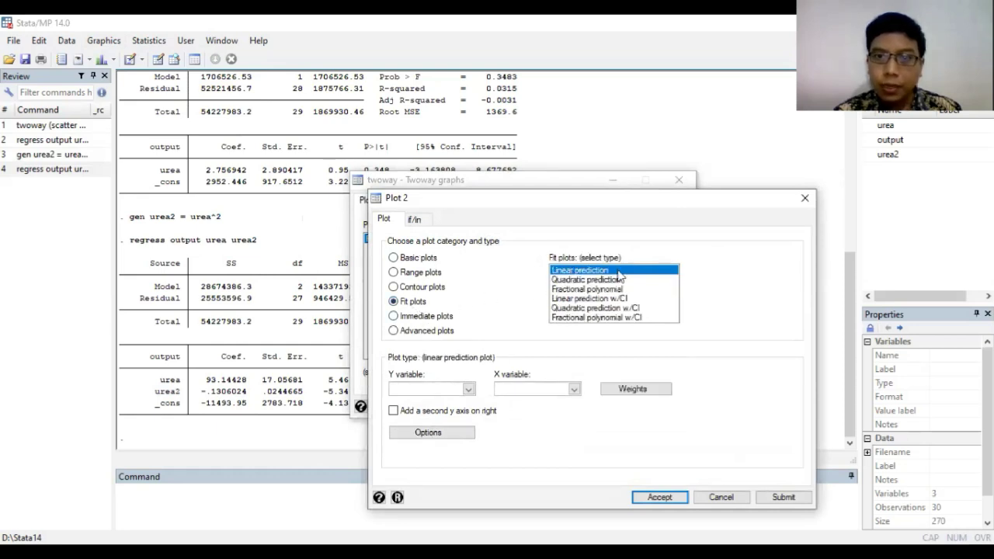
click(469, 390)
click(408, 398)
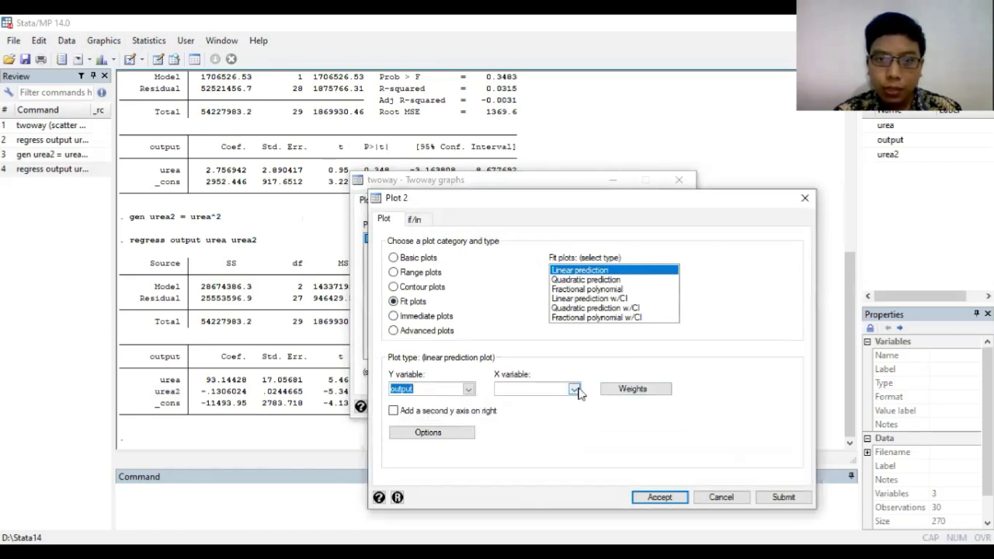
click(574, 389)
click(536, 399)
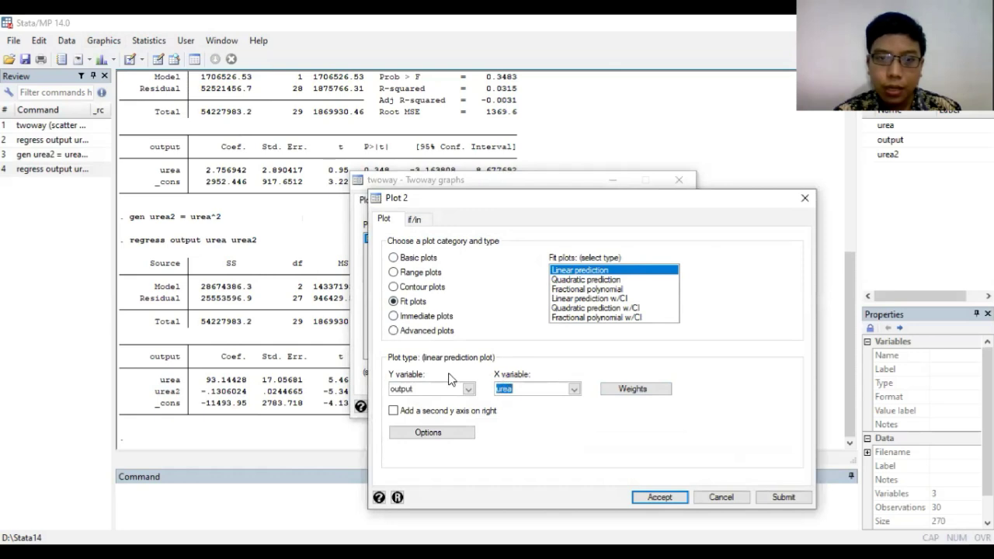
click(659, 497)
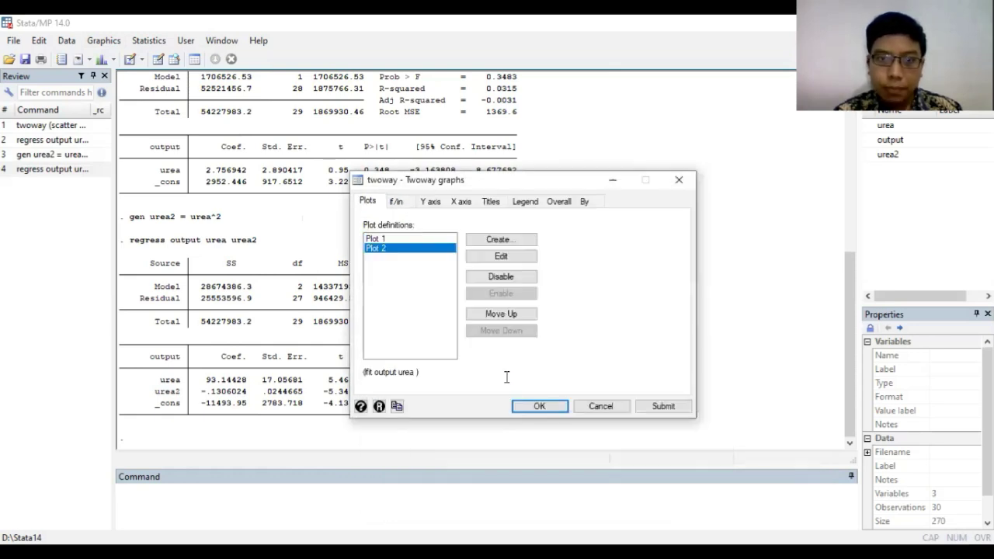
Add a quadratic prediction fit plot of output on urea as Plot 3 and generate the combined twoway graph.
click(502, 241)
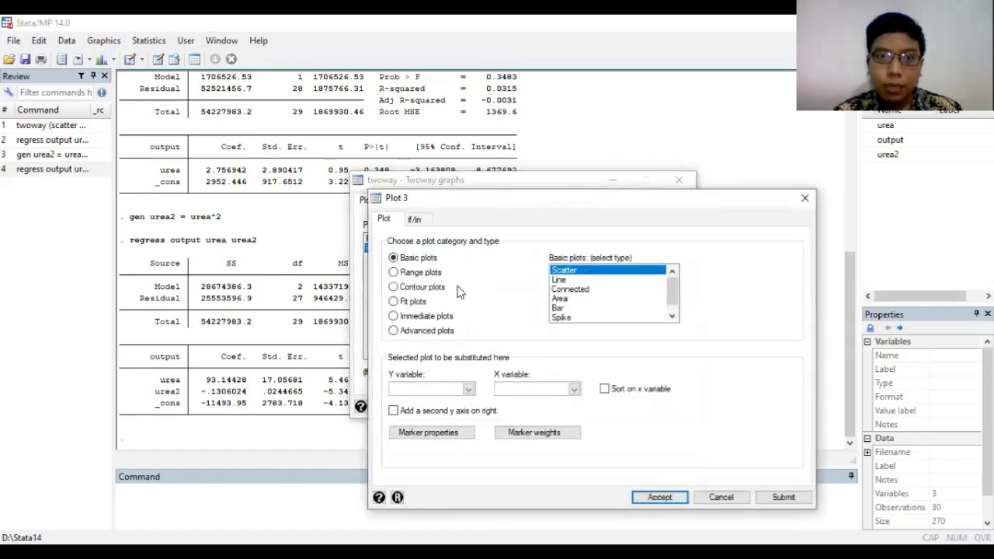
click(411, 306)
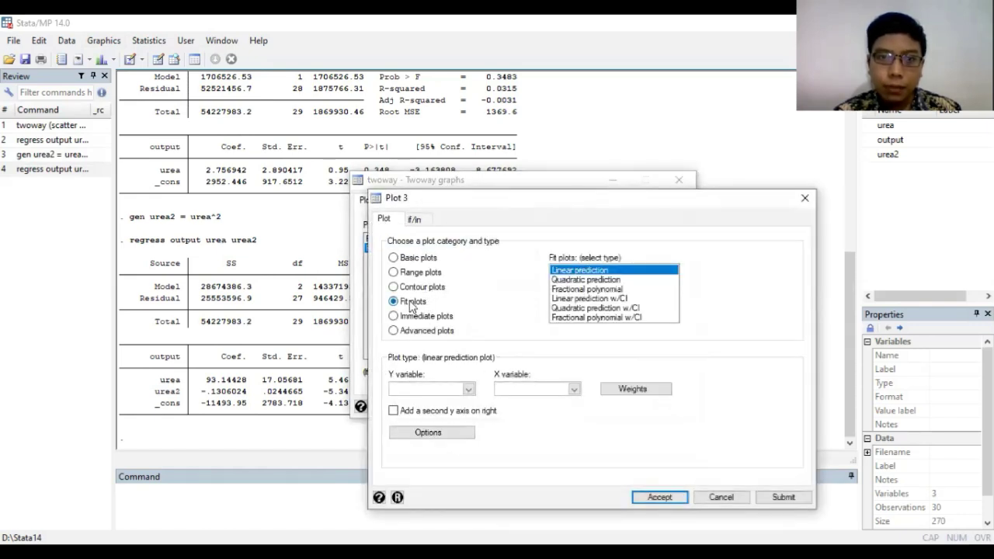
click(594, 281)
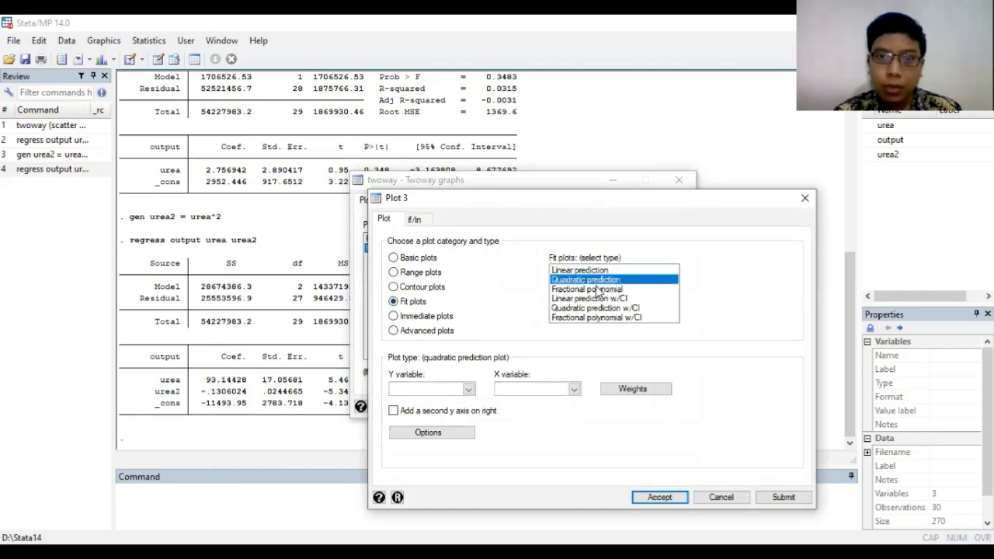
click(468, 392)
click(435, 411)
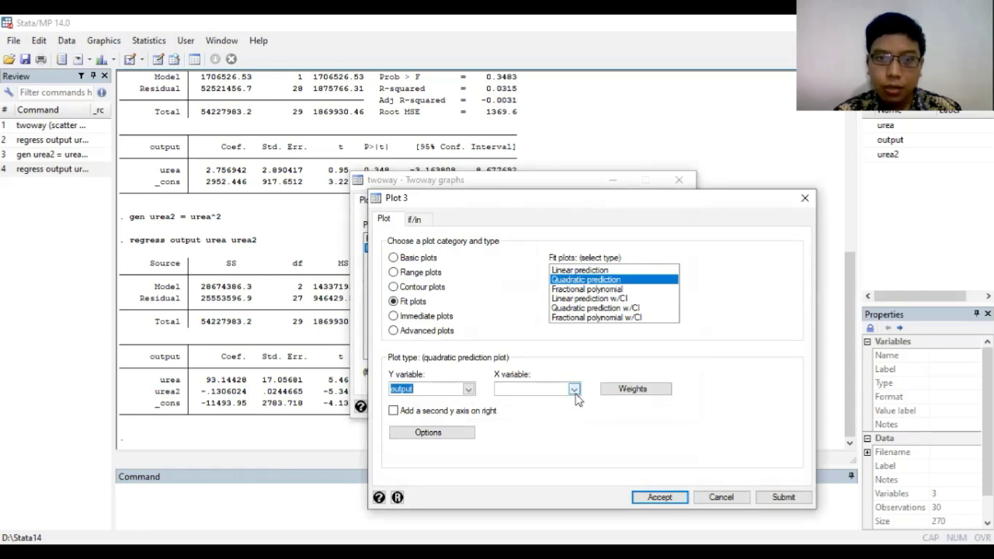
click(659, 497)
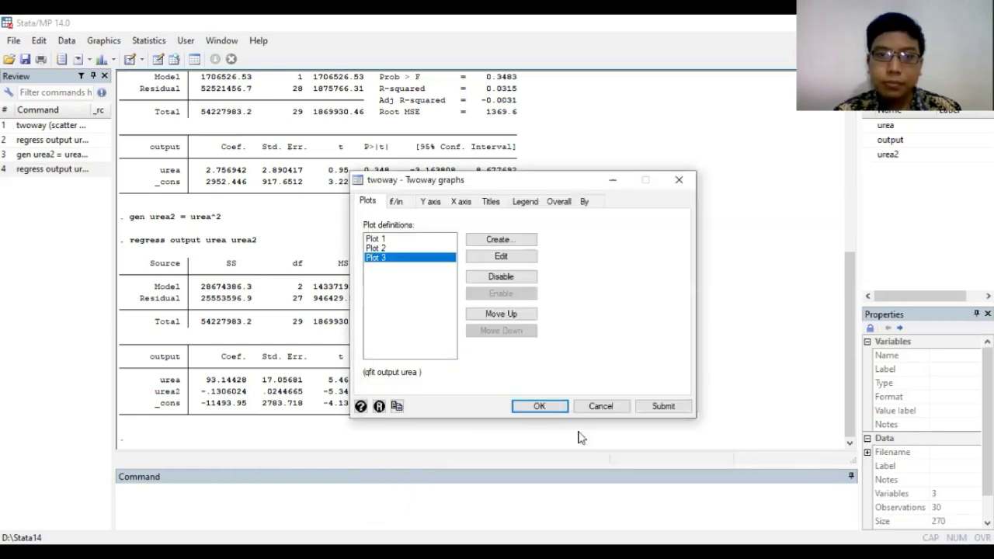
click(536, 409)
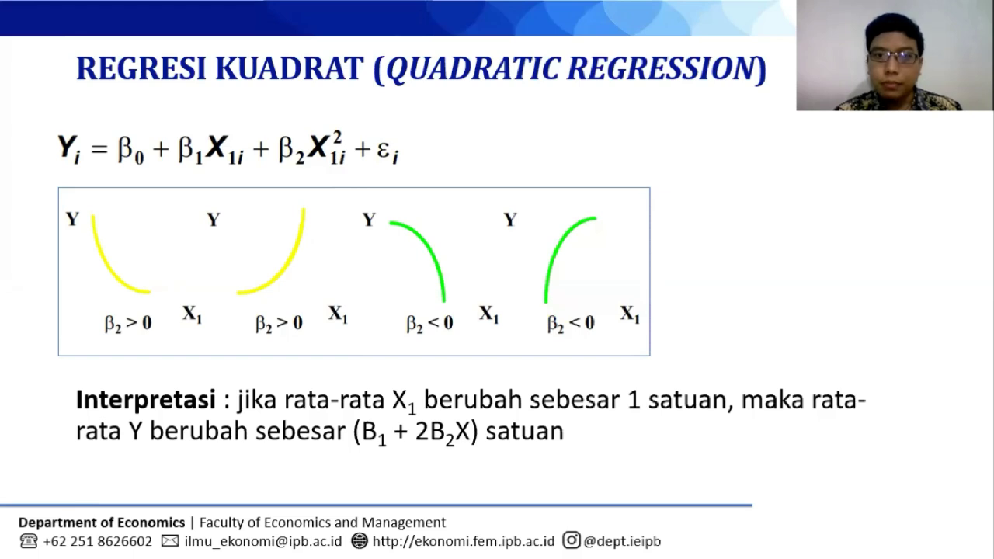
click(741, 281)
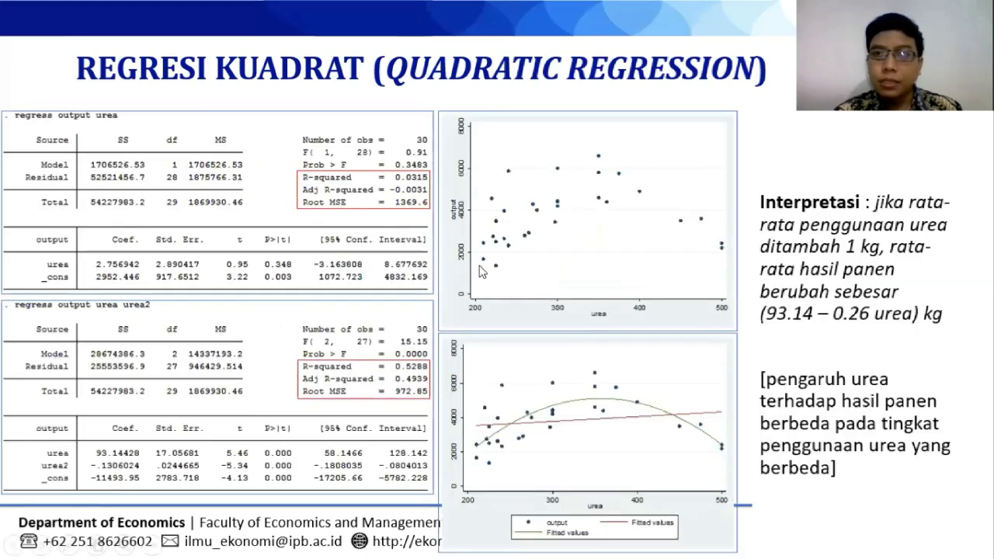
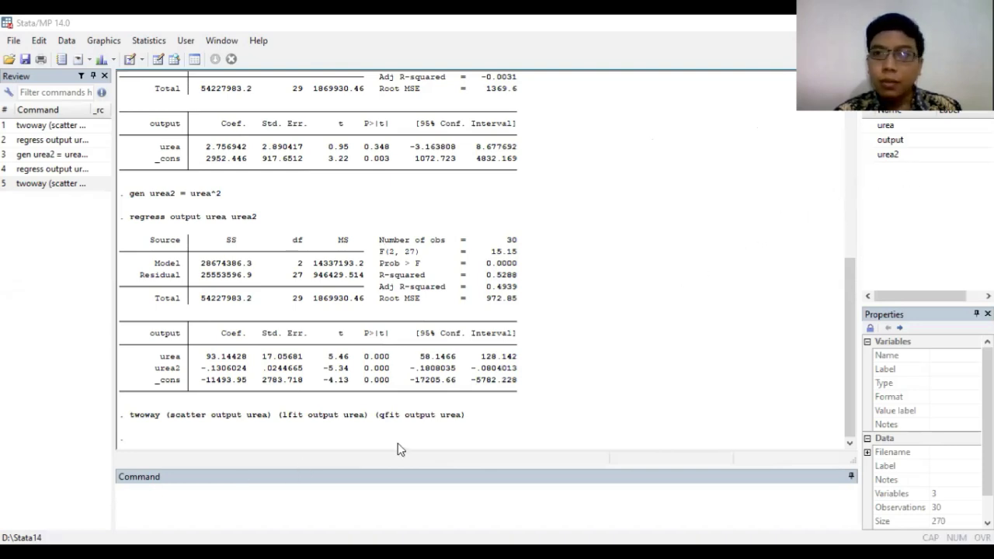
Remove the urea dataset from memory with the command "clear".
click(203, 501)
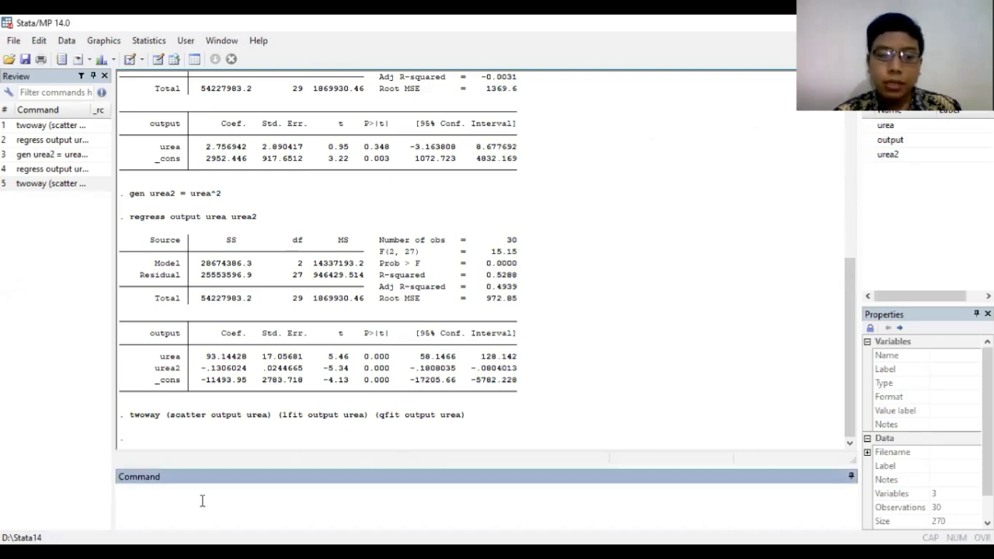
text(q)
key(BackSpace)
text(clear)
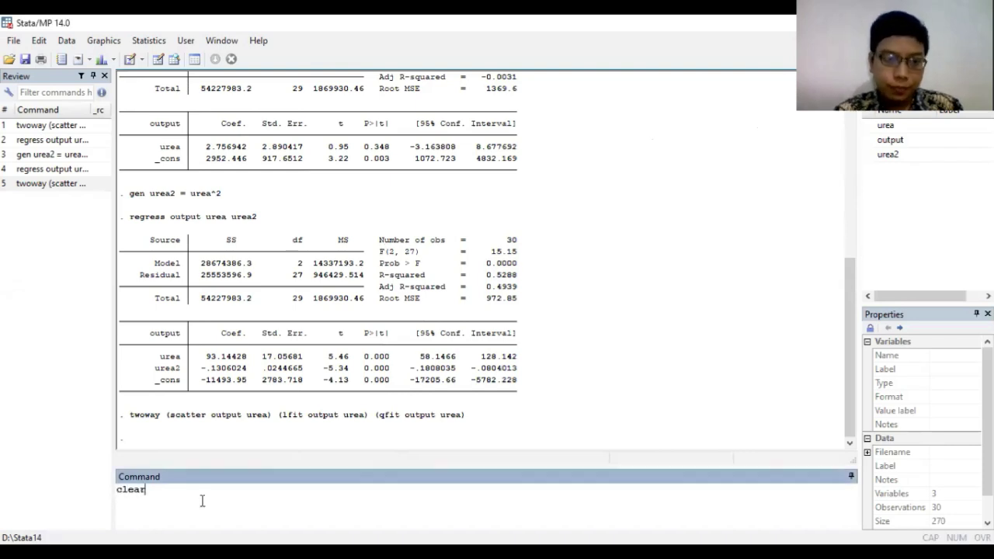
key(Return)
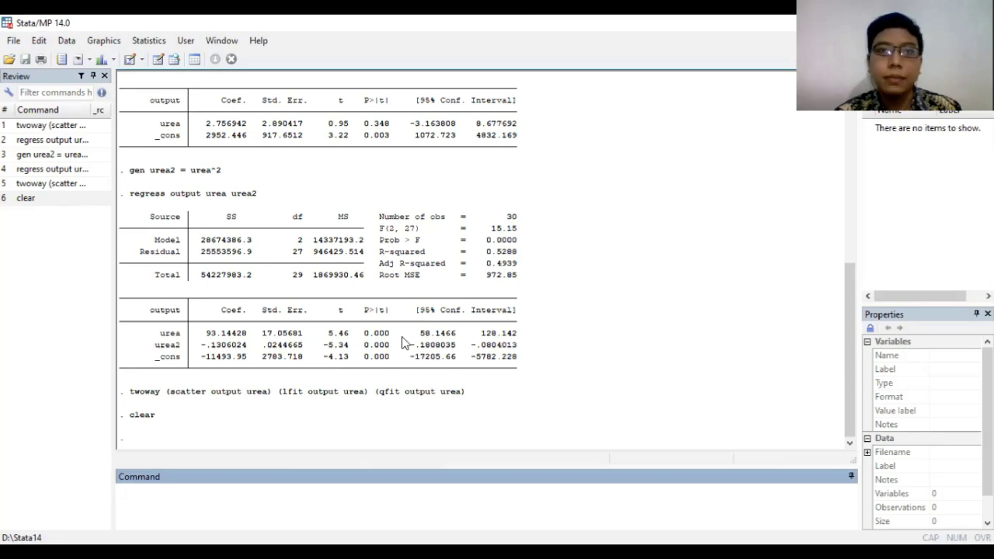
Paste the copied labor and output data, including the variable names, into the empty Data Editor in edit mode and close the editor.
click(67, 41)
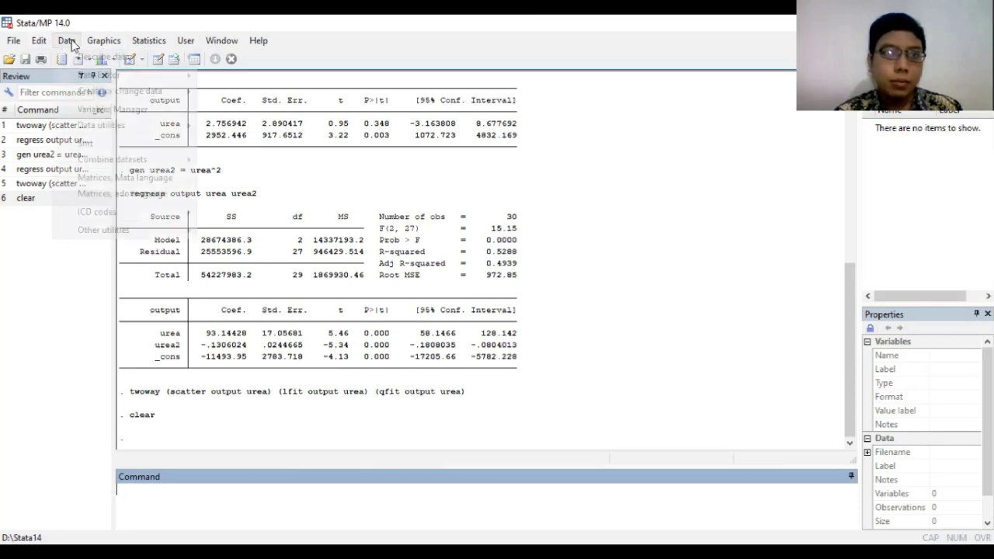
mouse_move(139, 76)
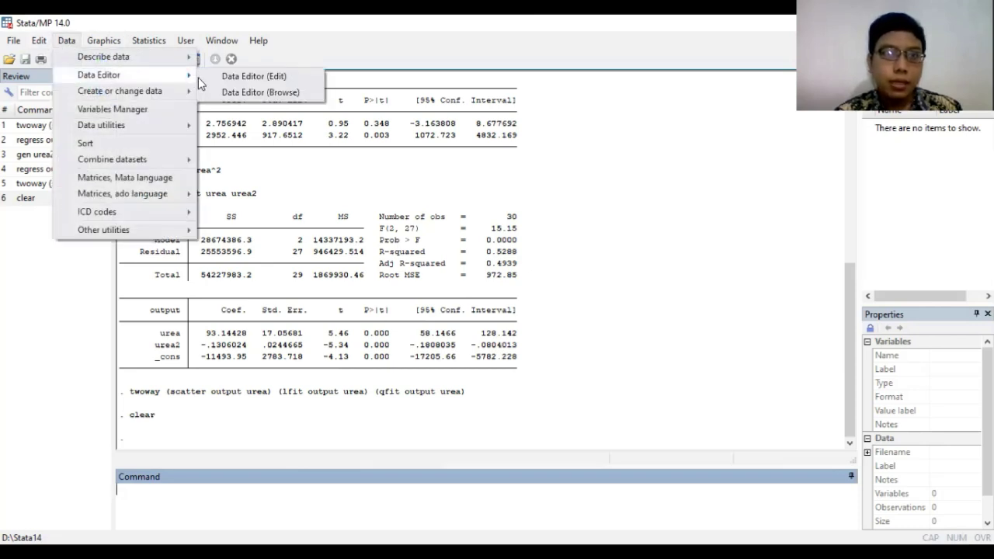
click(240, 81)
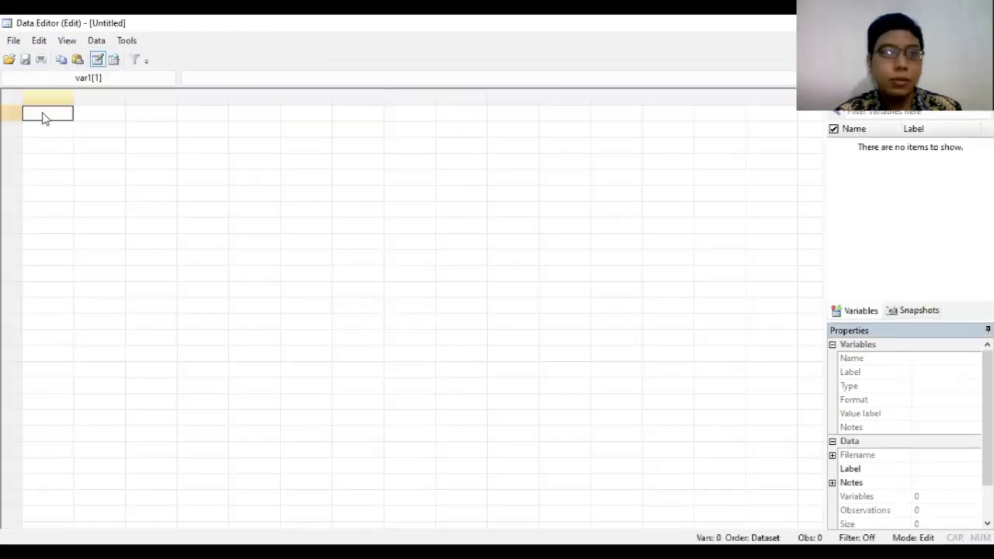
right_click(43, 116)
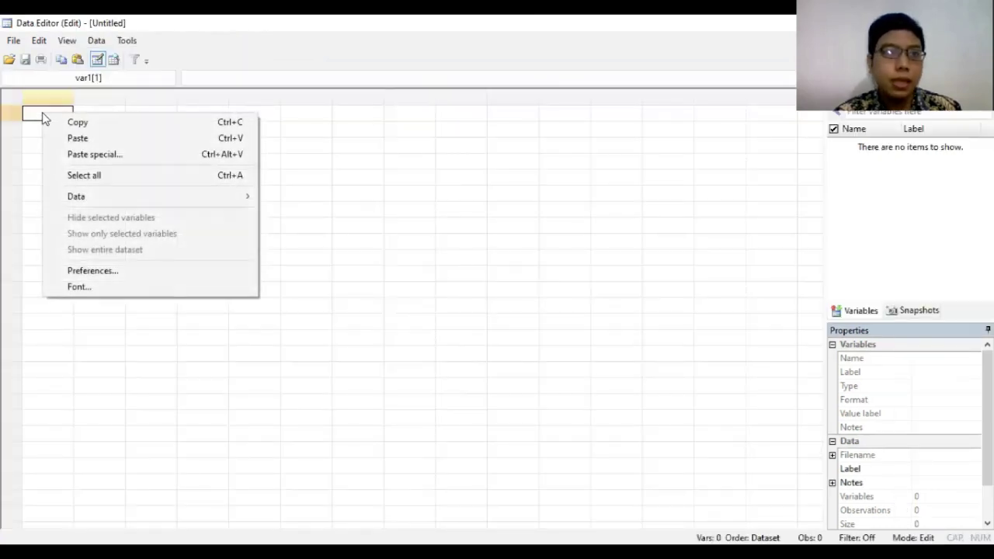
click(96, 138)
click(384, 349)
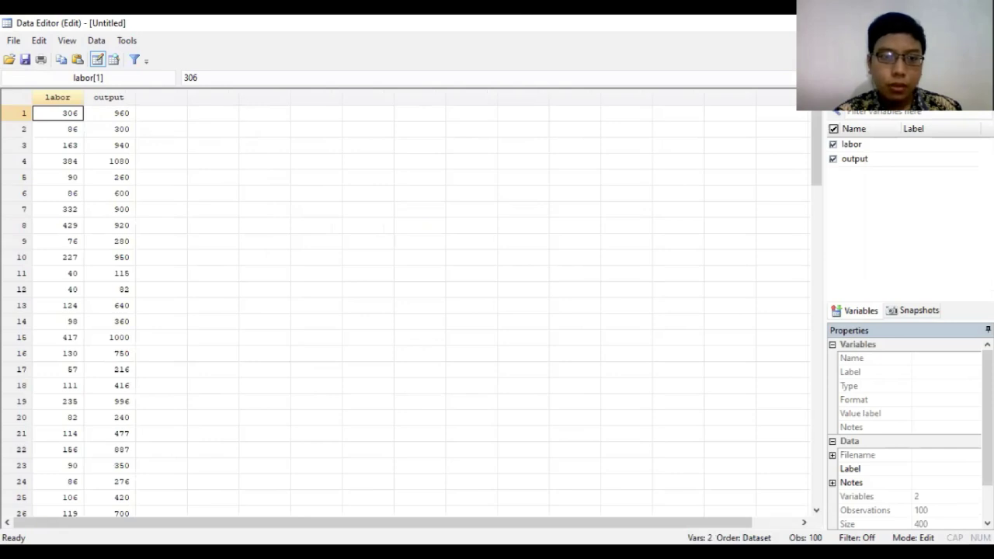
click(979, 24)
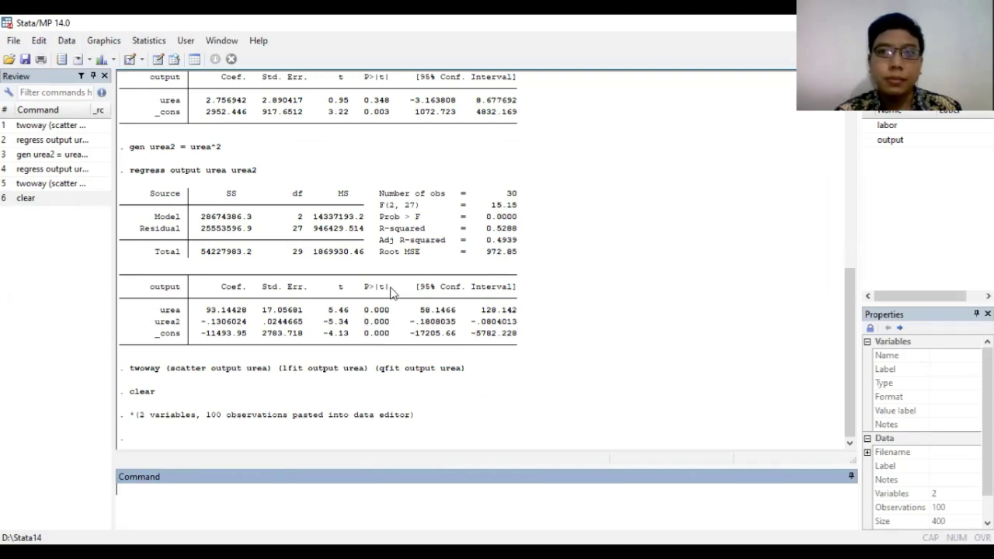
drag(391, 286, 225, 311)
click(225, 310)
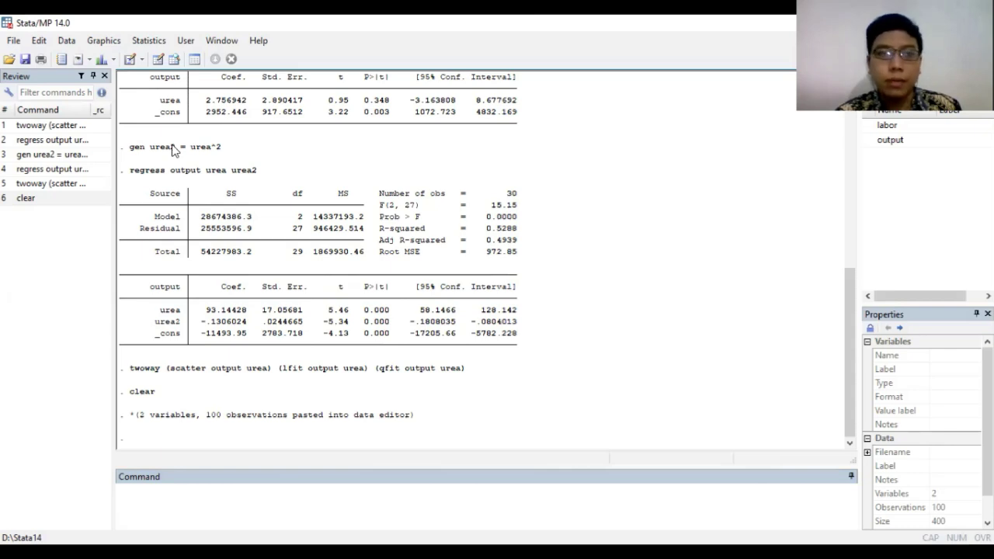
Edit Plot 1 of the twoway graph so the scatter uses output as the Y variable and labor as the X variable.
click(100, 41)
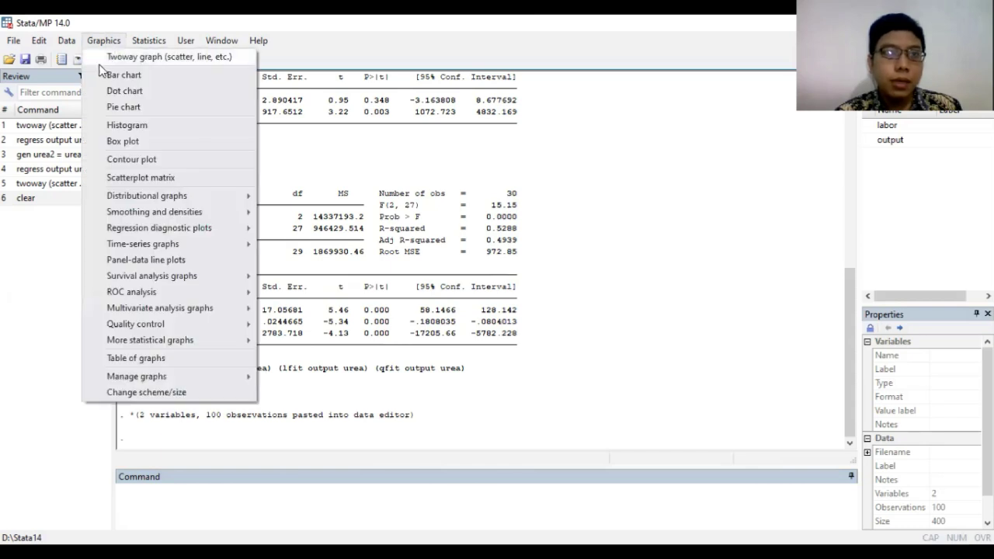
click(192, 57)
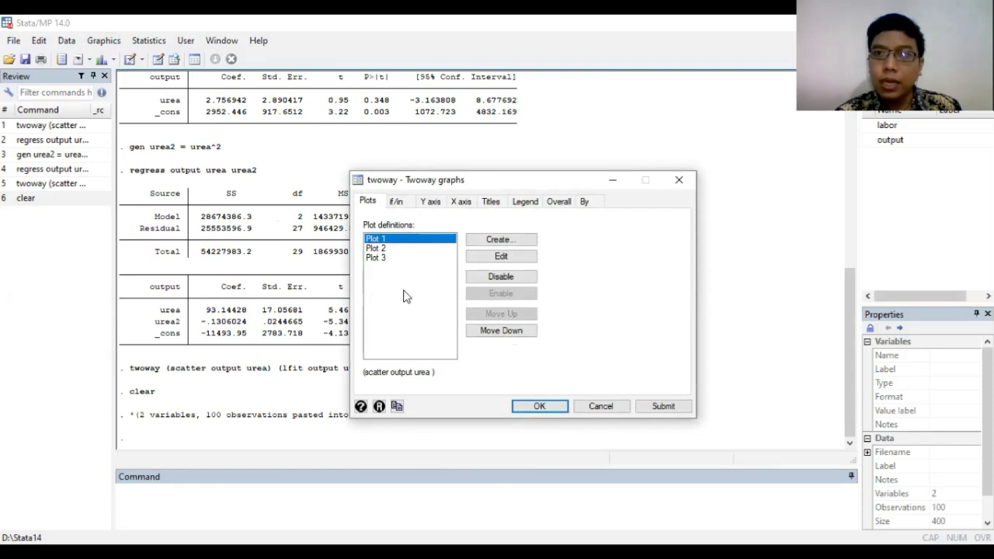
click(508, 259)
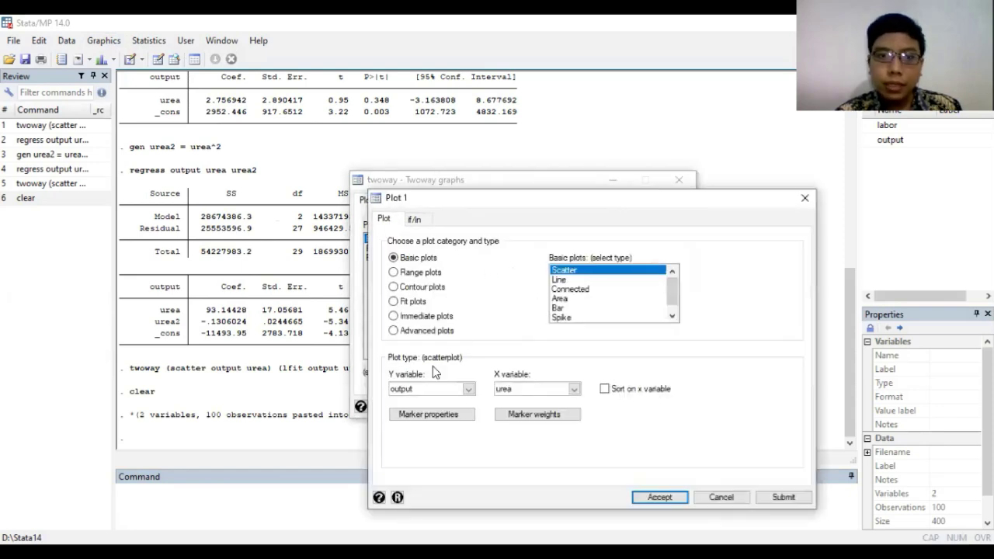
click(469, 392)
click(415, 411)
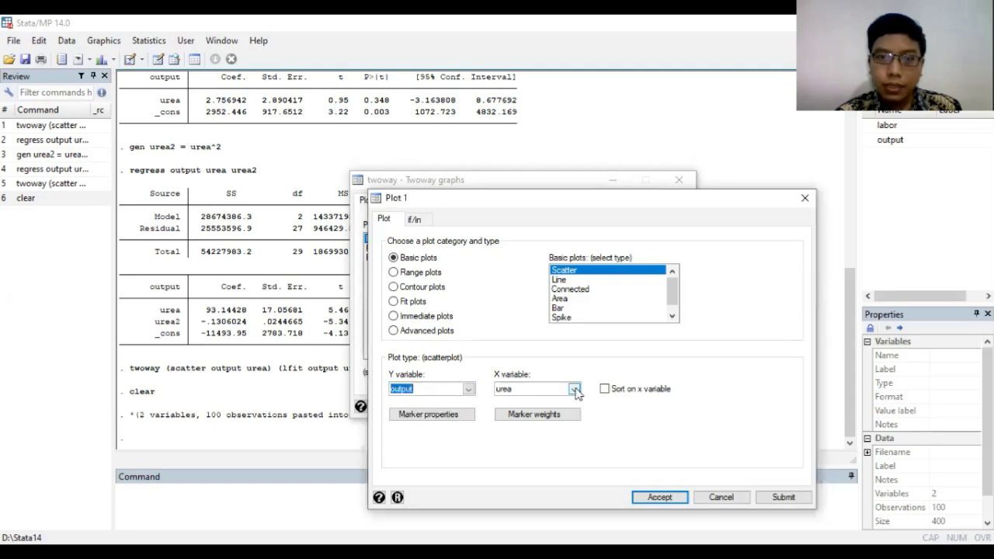
click(576, 391)
click(536, 402)
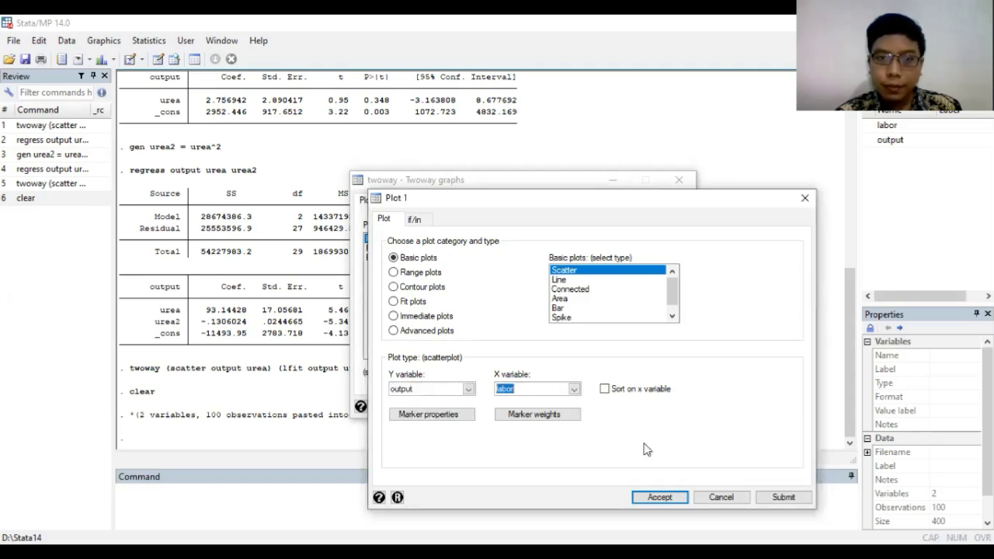
click(659, 498)
Disable Plot 2 and Plot 3 in the twoway graph definition and generate the scatter plot of output against labor.
click(397, 247)
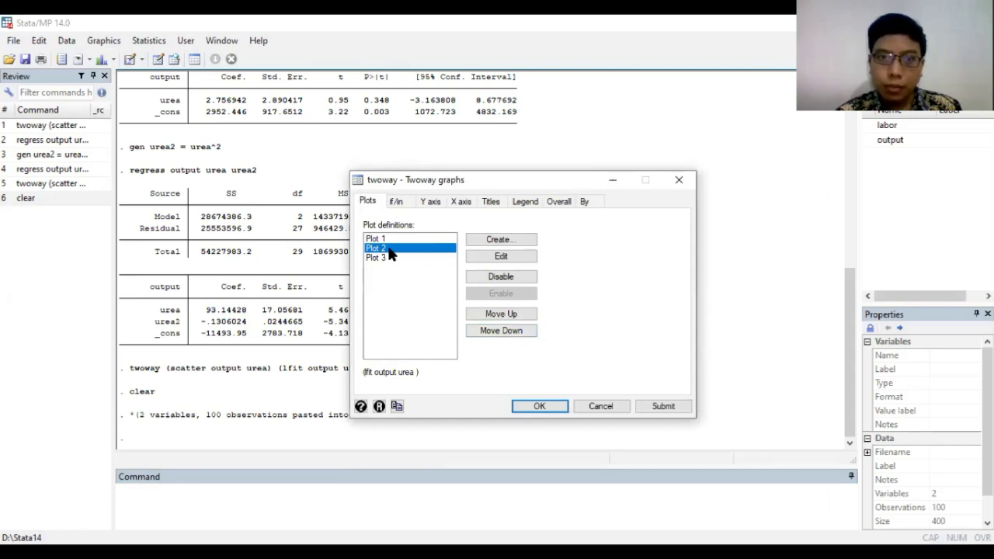
click(501, 277)
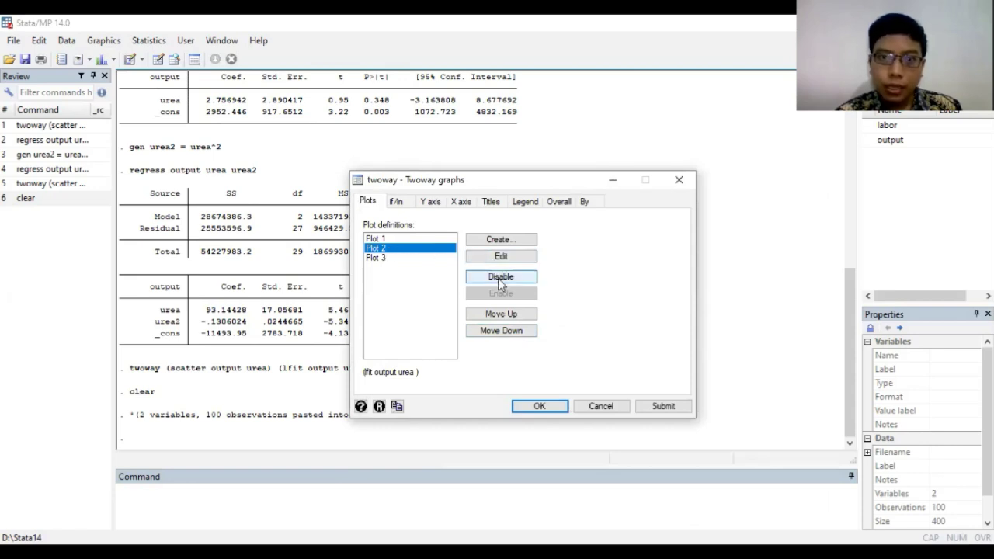
click(405, 257)
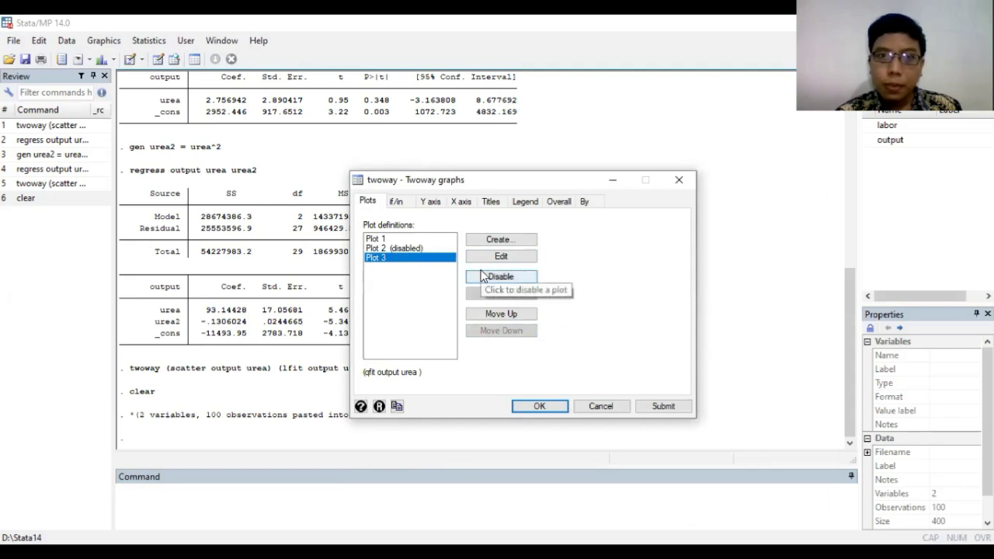
click(515, 283)
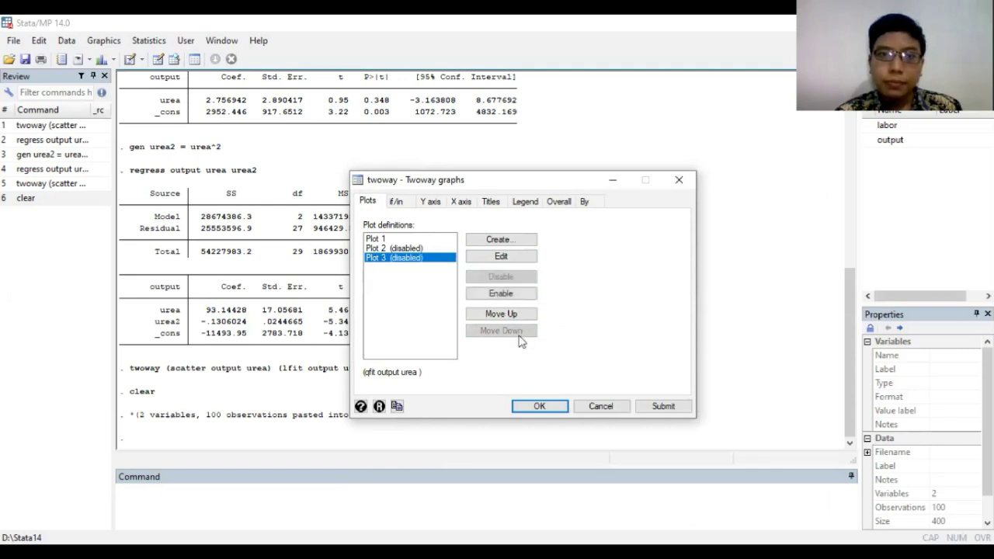
click(540, 407)
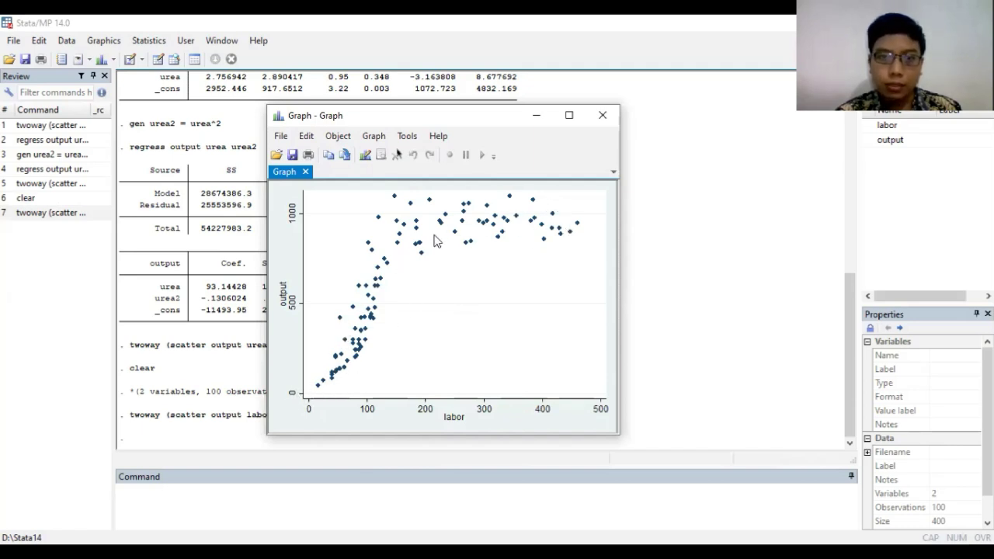
Run a linear regression of output on labor with the command "regress output labor".
click(305, 498)
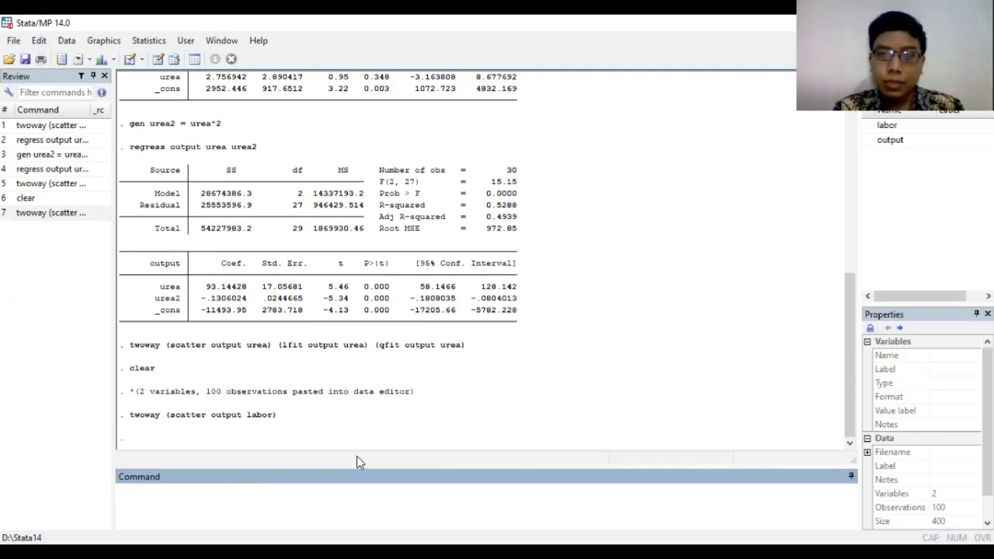
text(regress)
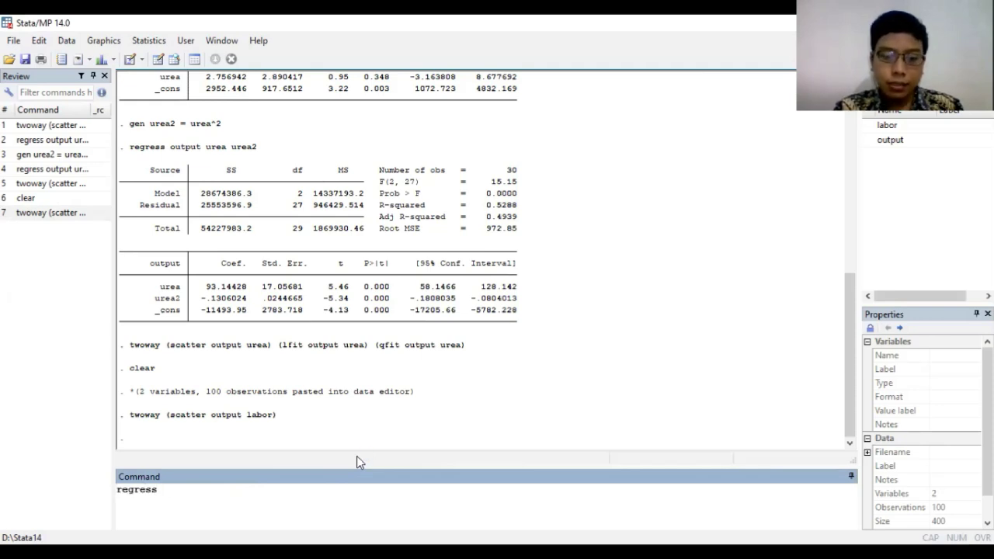
text( out)
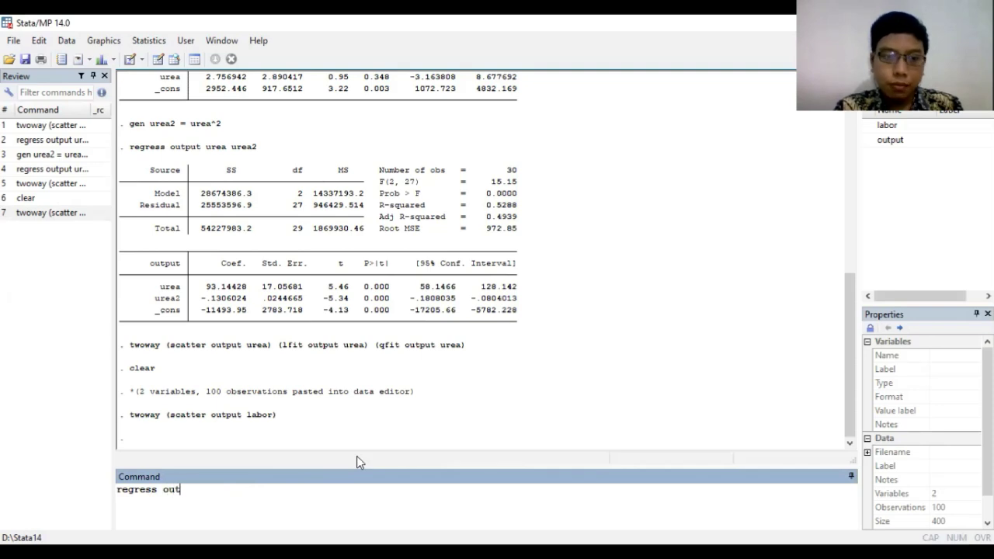
text(put labor)
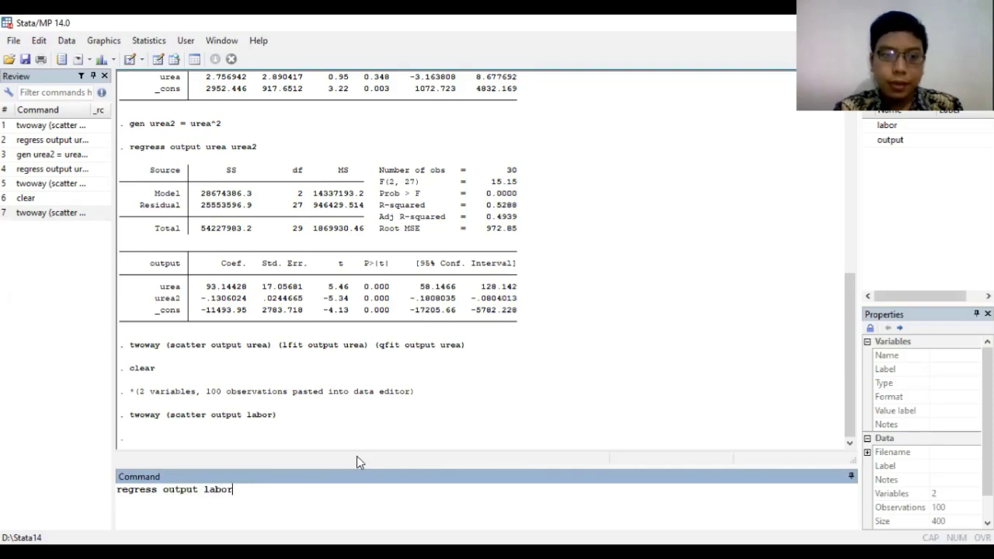
key(Return)
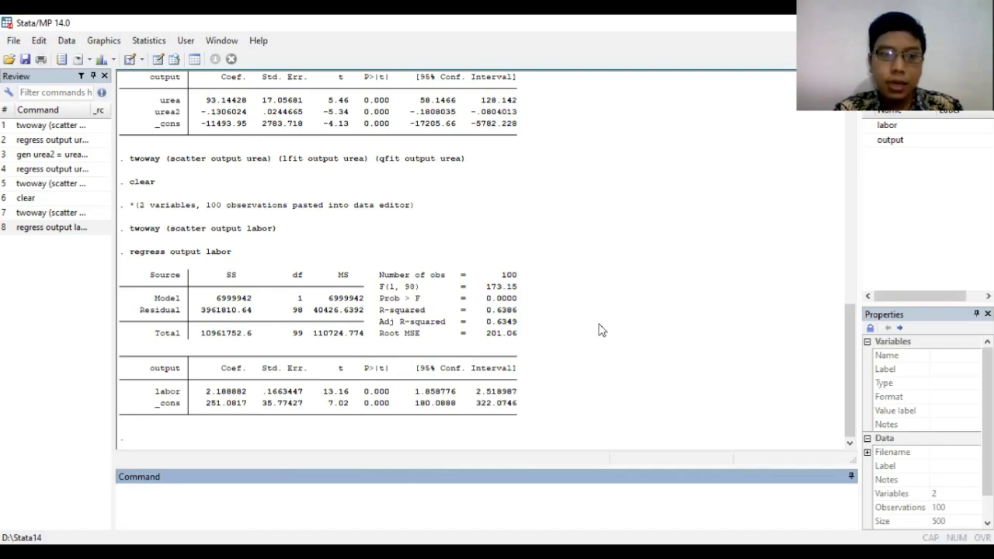
Create the log-transformed variable ln_labor with the command "gen ln_labor = log(labor)".
text(gen ln_labor )
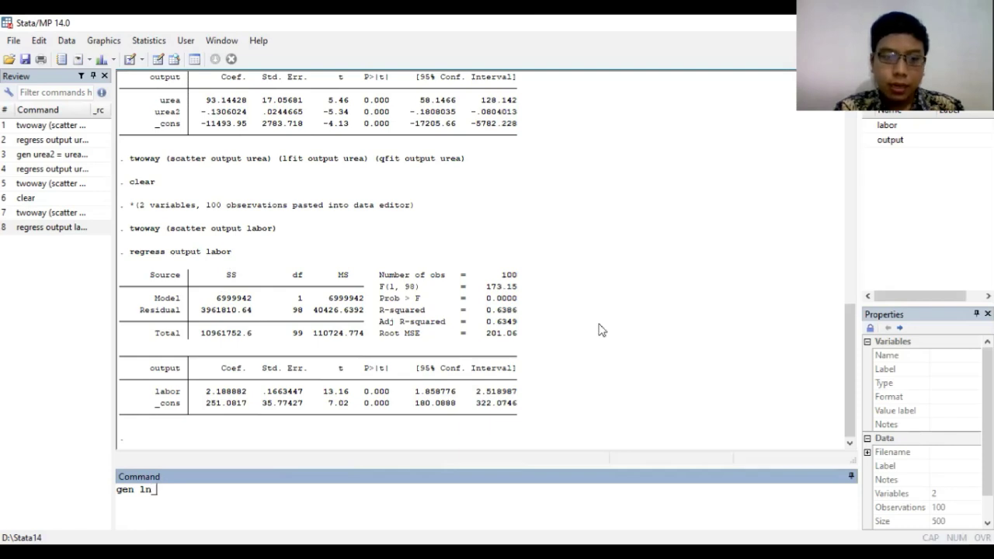
text(=)
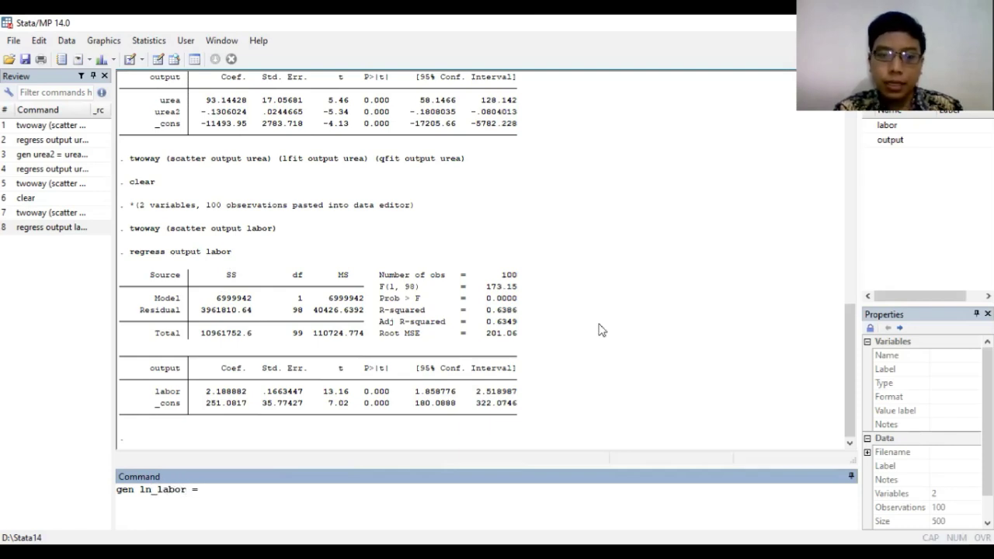
text( log(labor)
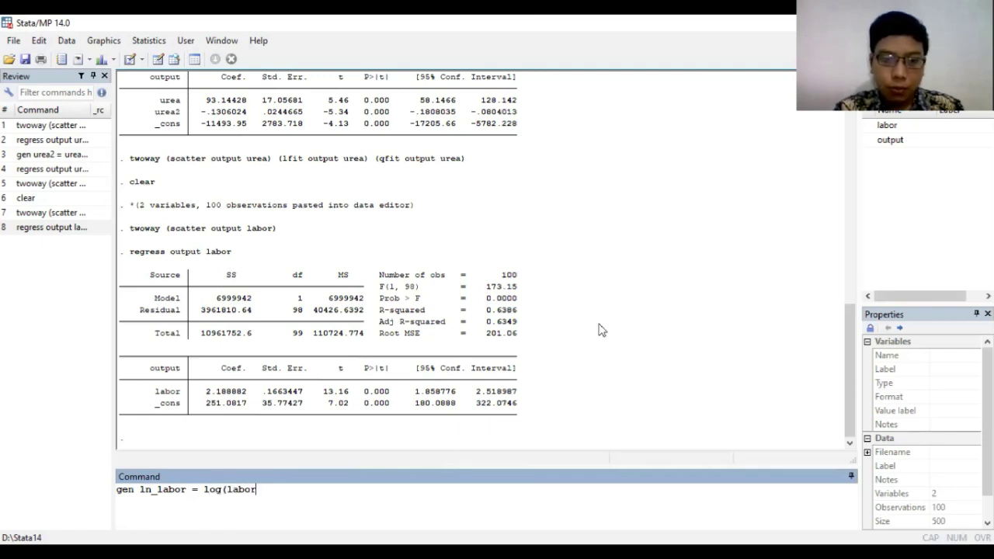
text())
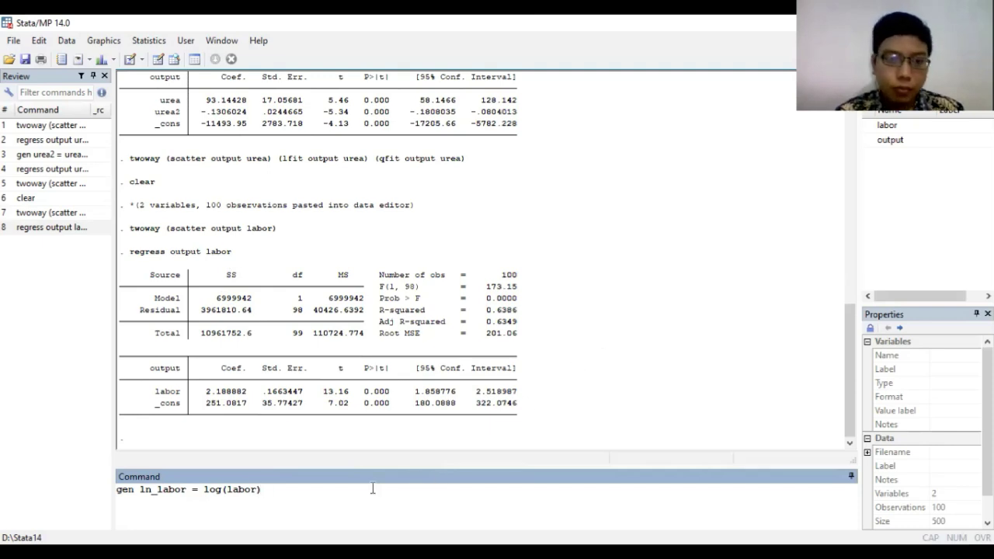
key(Return)
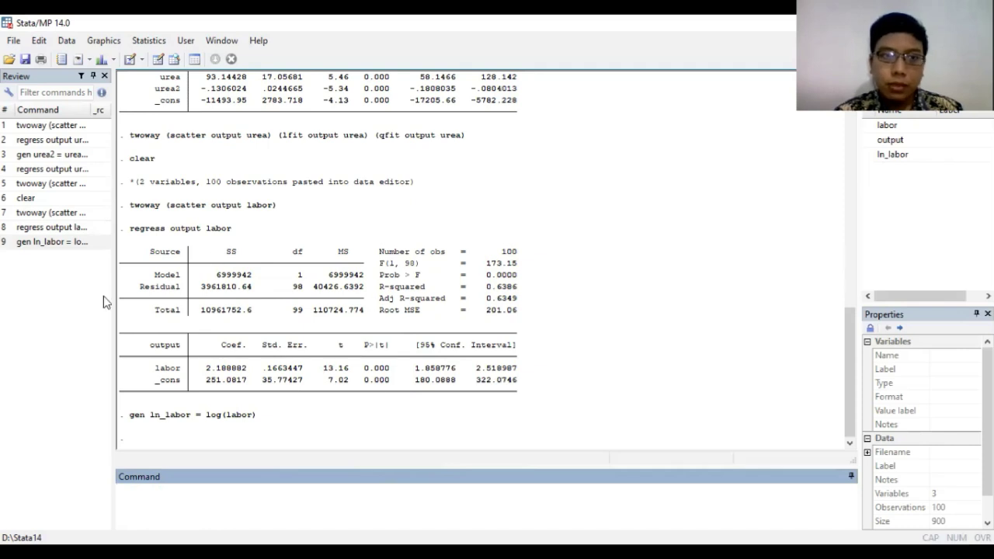
Run the linear-log regression of output on the log of labor with the command "regress output ln_labor".
text(regre)
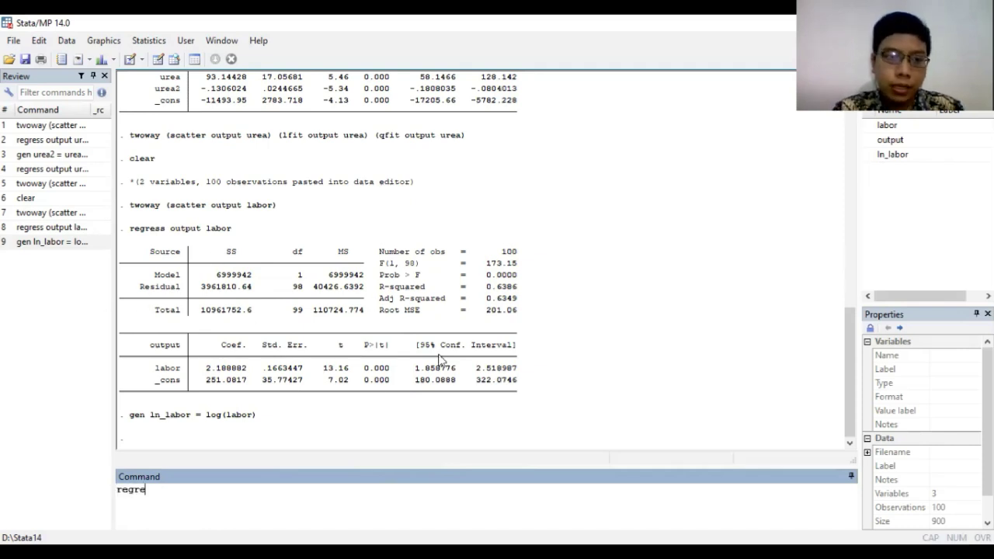
text(ss o)
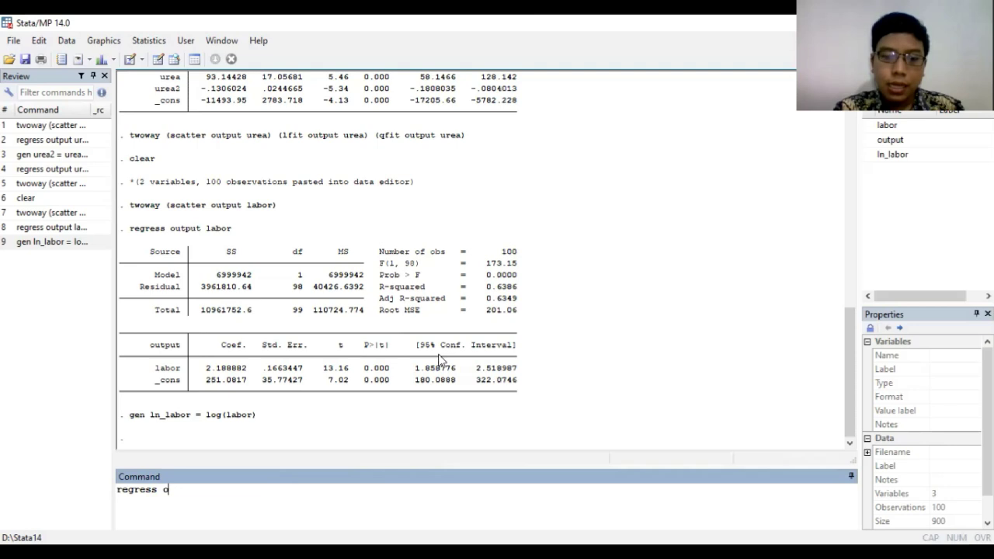
text(utput)
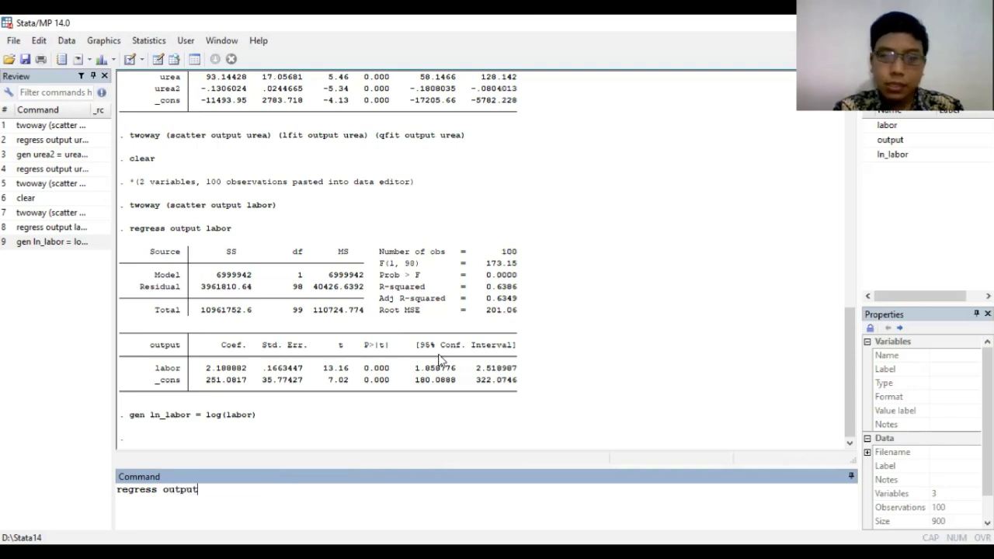
text( ln)
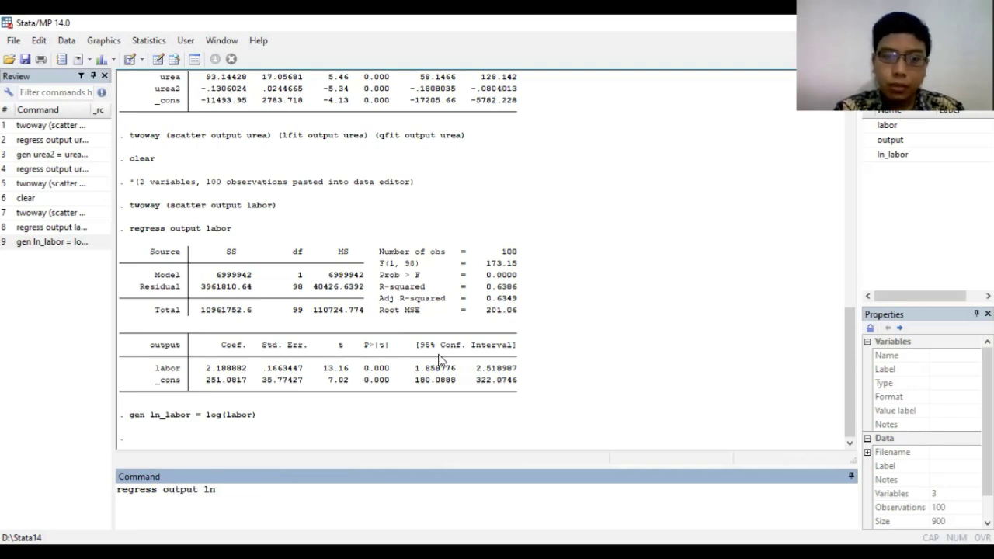
text(_labor)
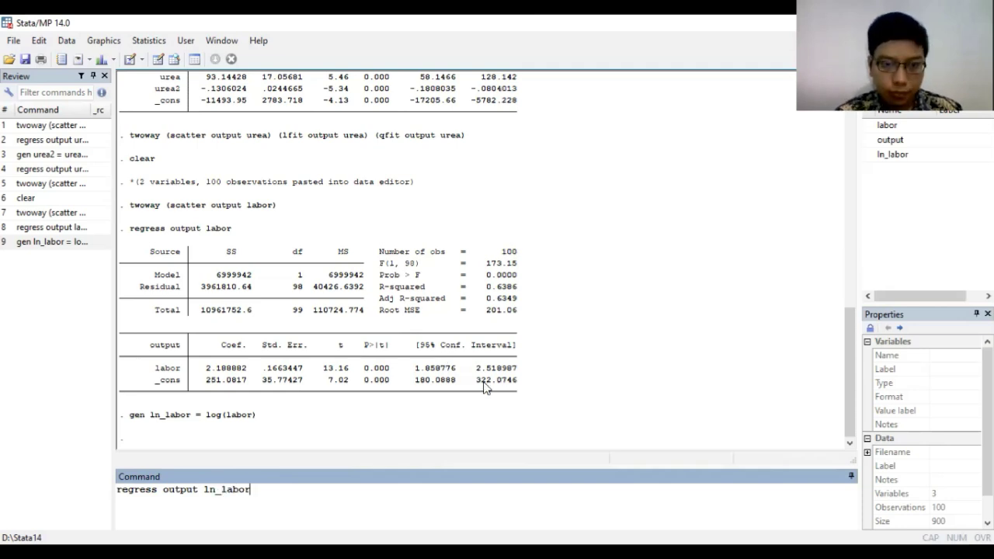
key(Return)
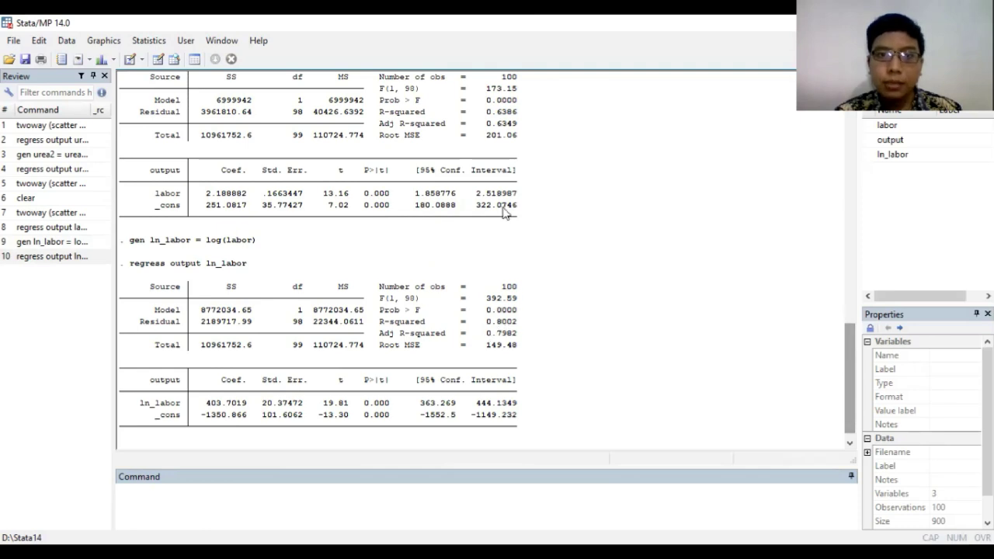
Compare the R-squared values of the labor regression and the ln_labor regression in the results.
drag(380, 113, 525, 121)
click(525, 120)
click(529, 118)
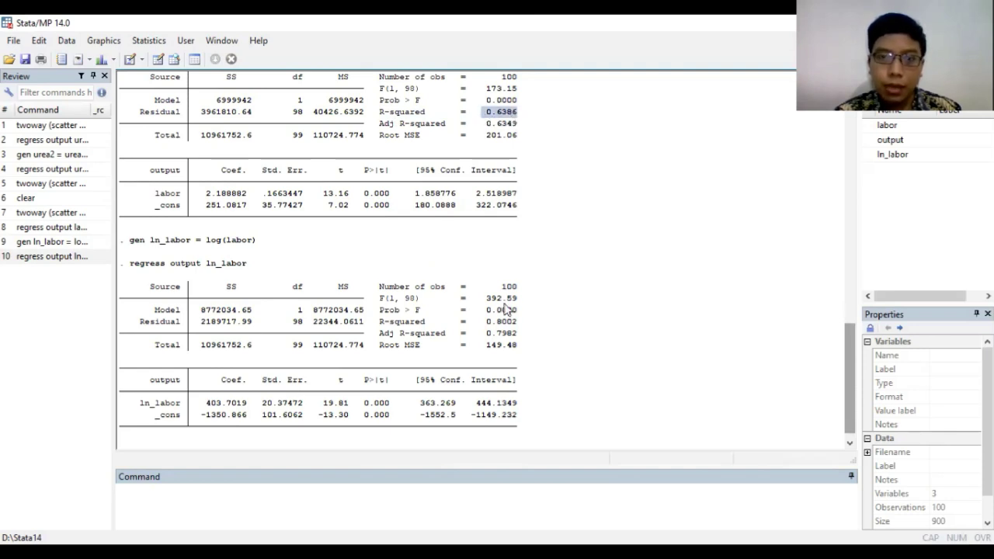
drag(488, 321, 521, 328)
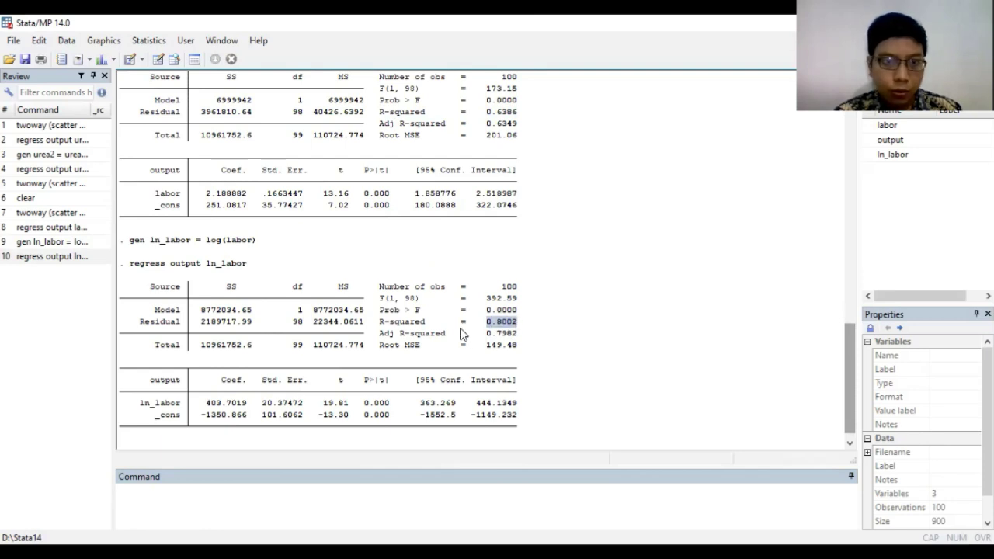
click(315, 409)
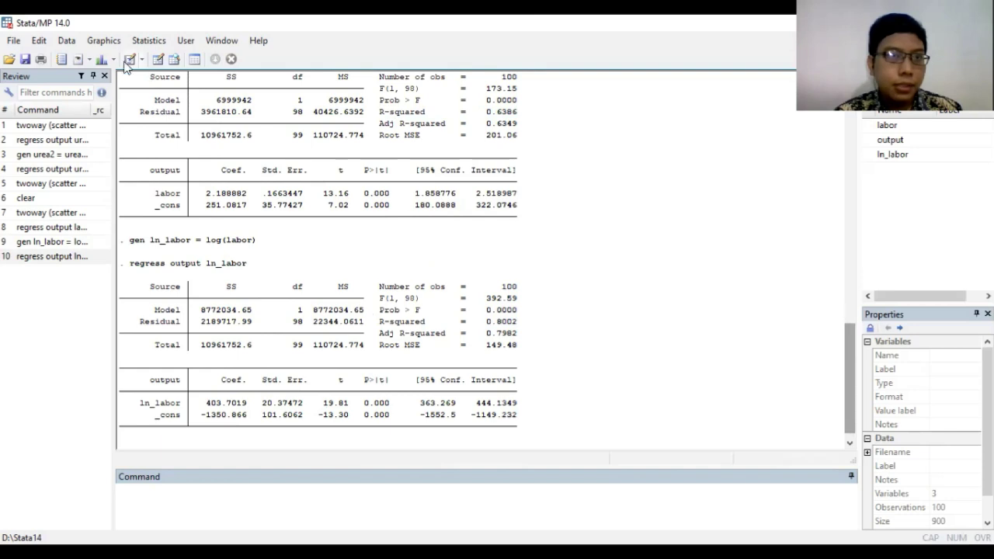
Enable Plot 2 of the twoway graph and set its linear prediction fit to use labor as the X variable.
click(105, 39)
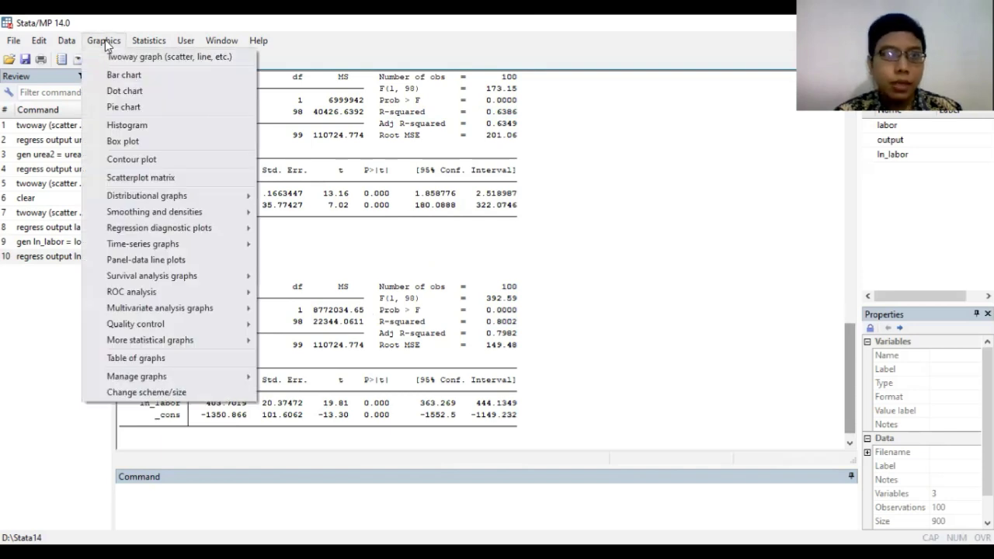
click(157, 58)
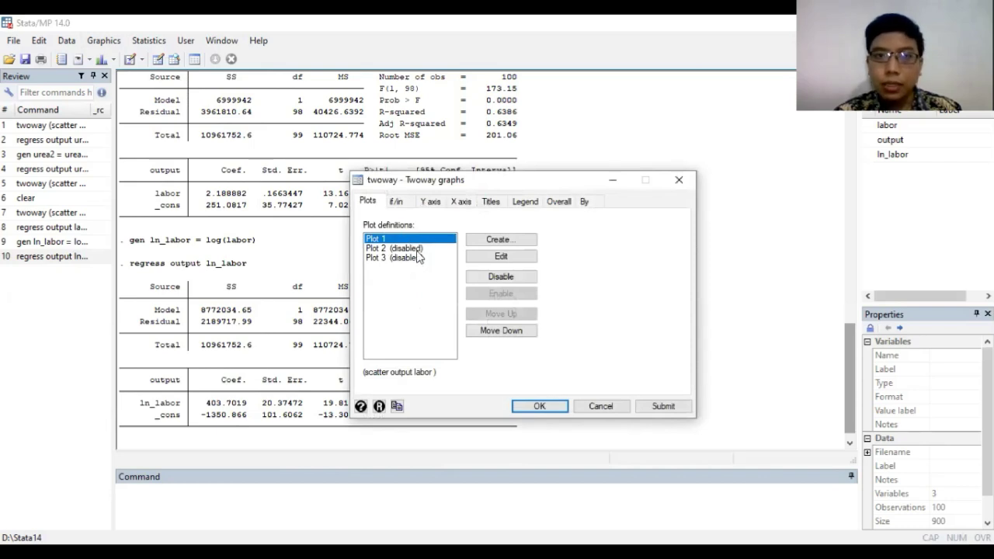
click(427, 249)
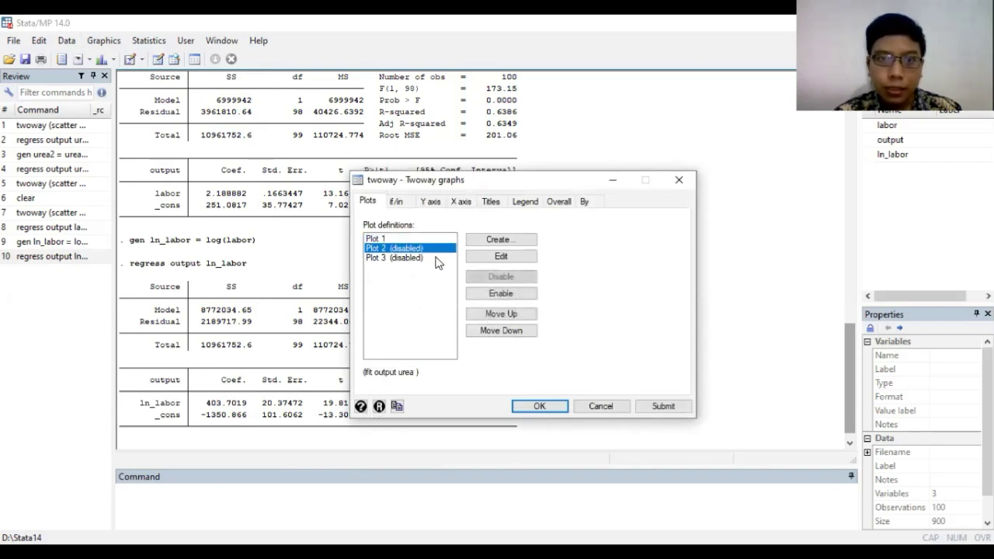
click(503, 292)
click(508, 259)
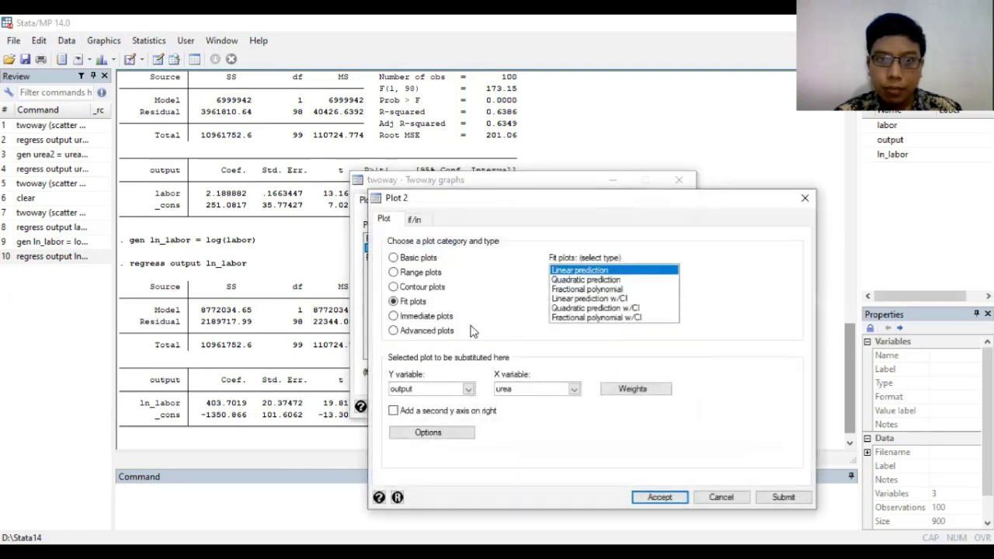
click(573, 389)
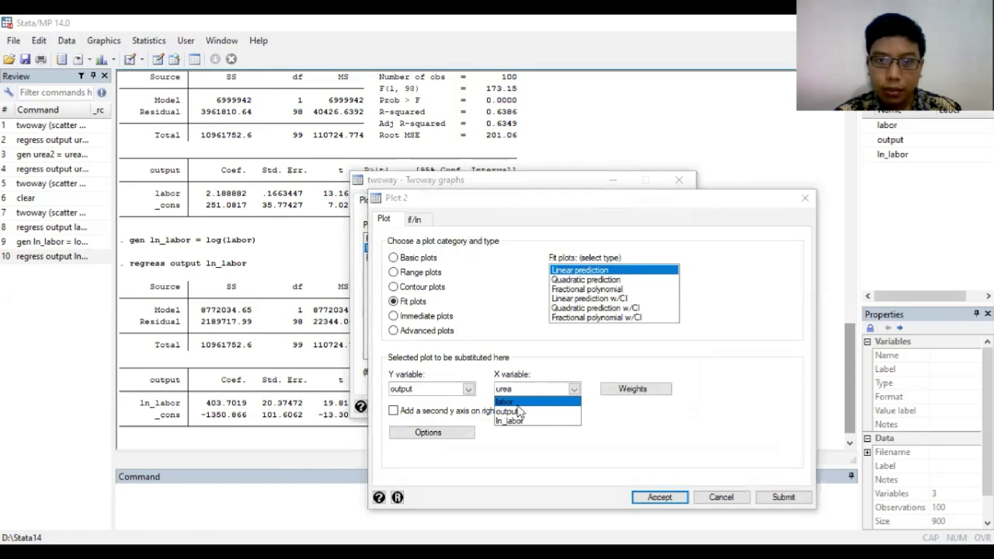
click(517, 402)
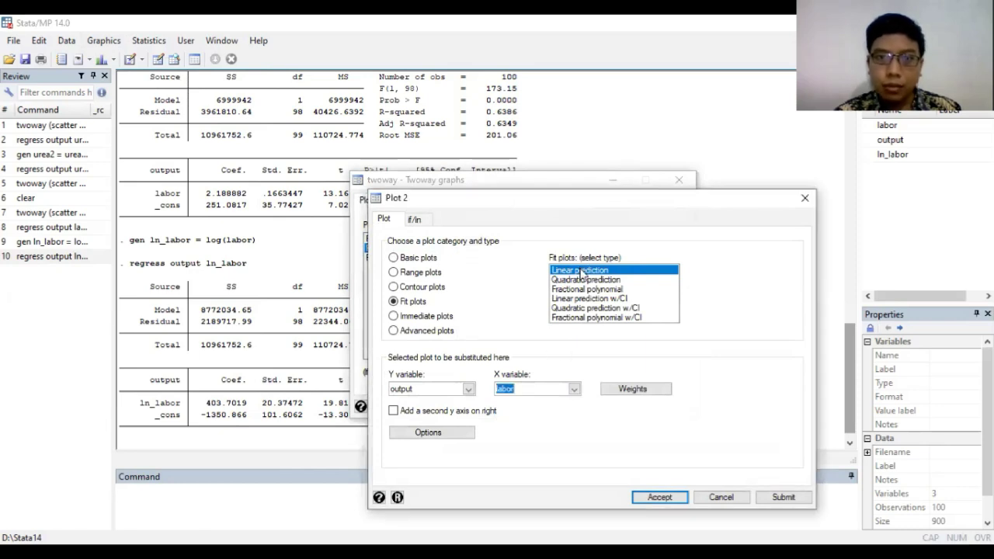
click(665, 502)
Enable Plot 3 as a fractional polynomial fit with labor as the X variable and generate the combined twoway graph.
click(406, 259)
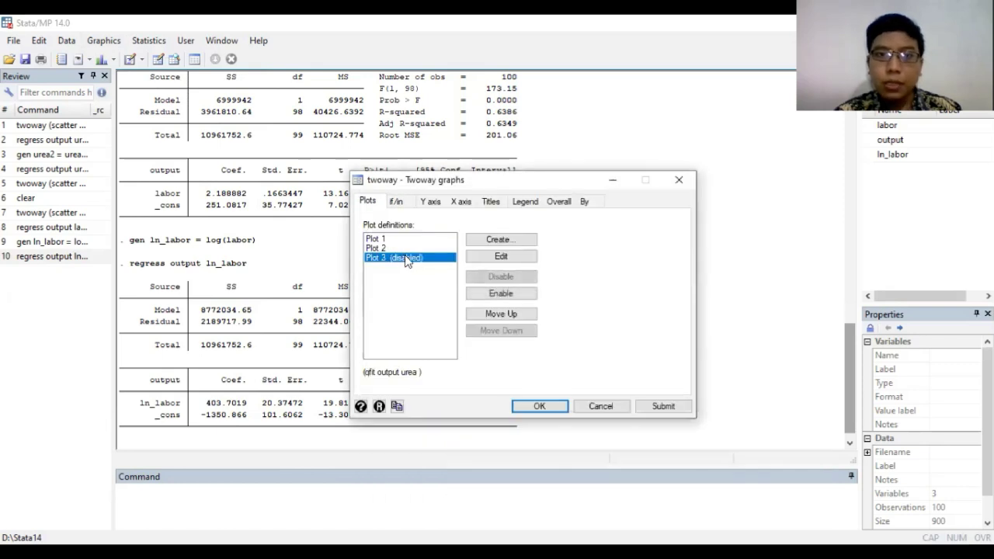
click(500, 292)
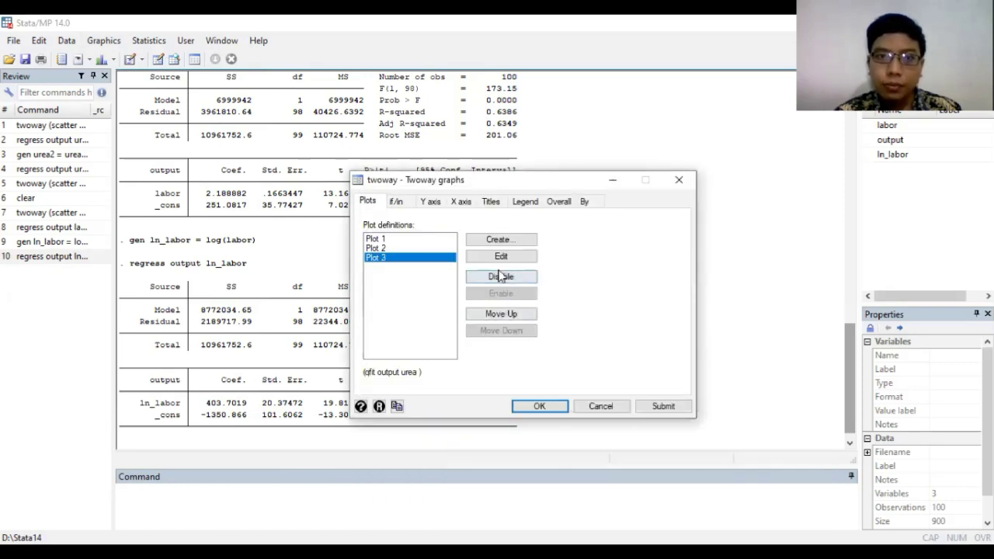
click(501, 261)
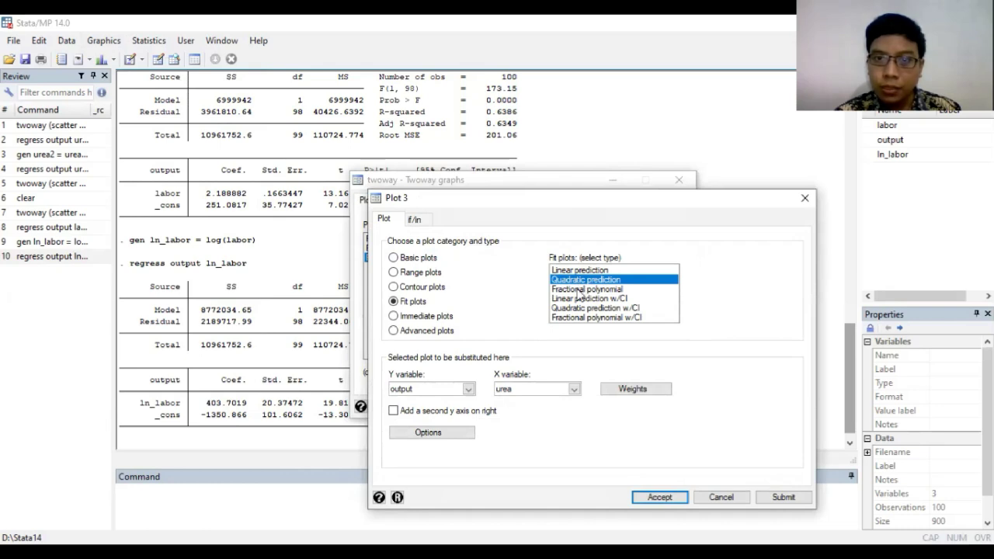
click(578, 290)
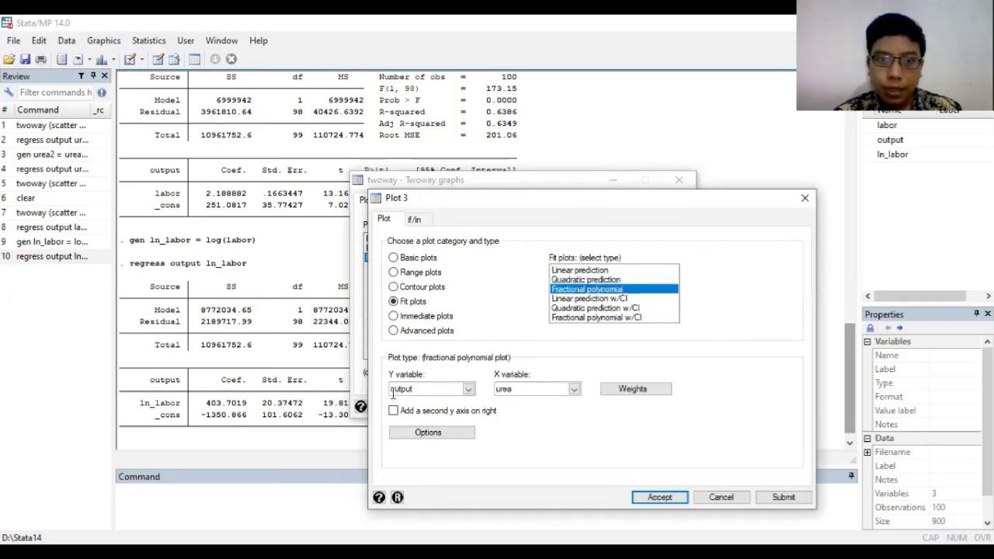
click(575, 390)
click(572, 400)
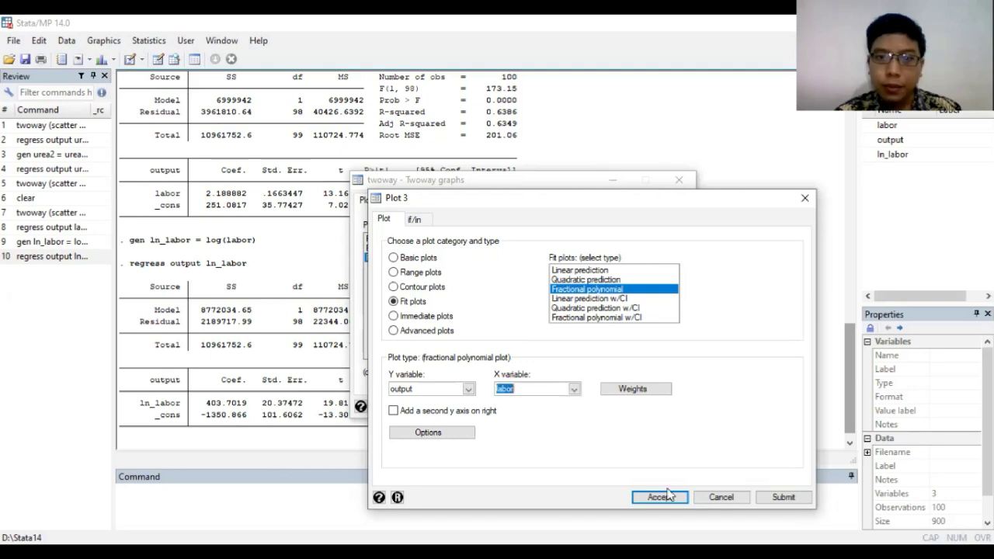
click(664, 495)
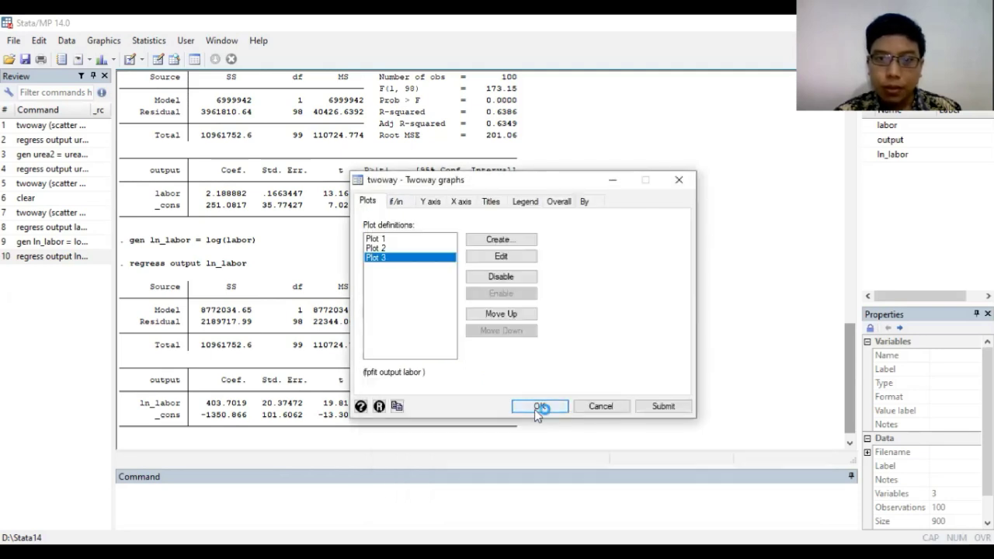
click(536, 408)
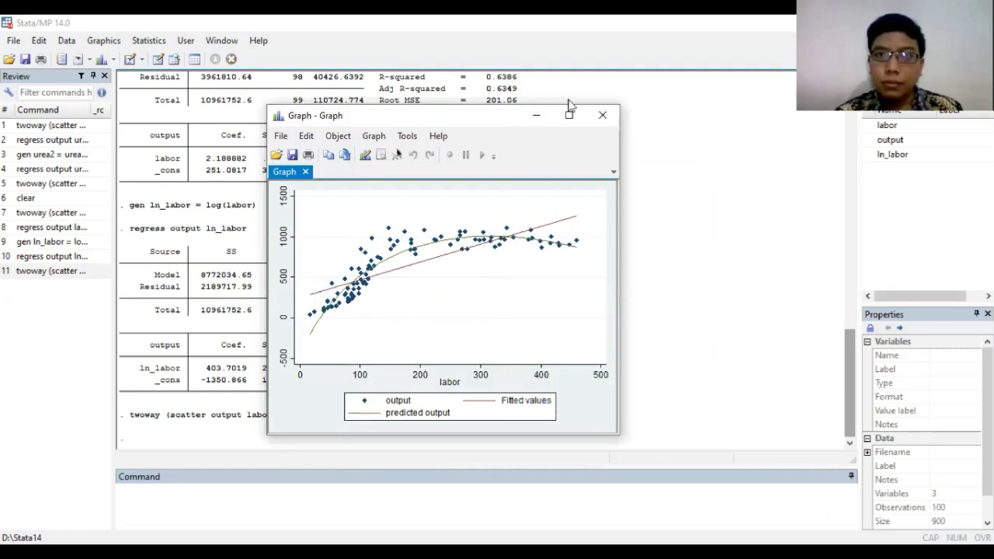
Switch to the presentation and review the slide on the linear-log model transformation.
key(alt+Tab)
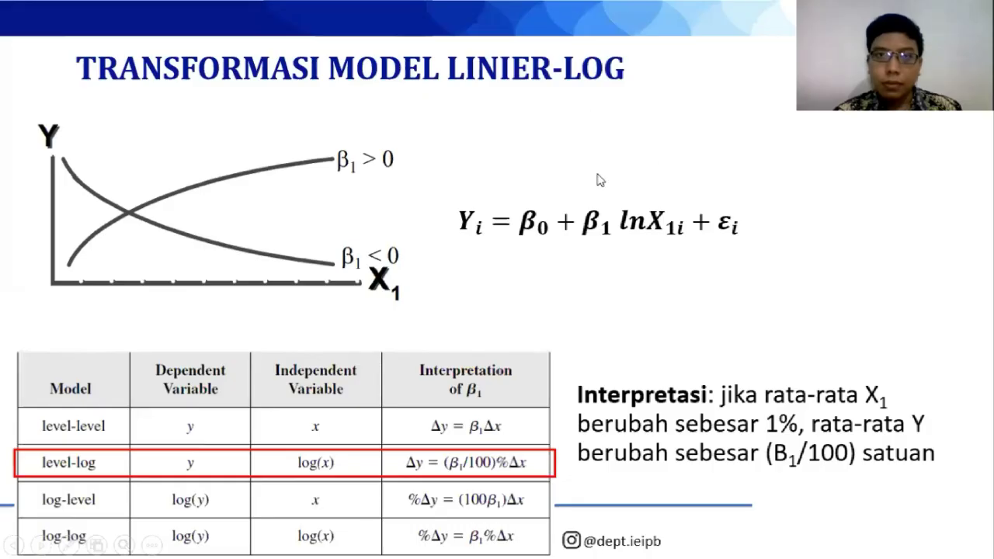
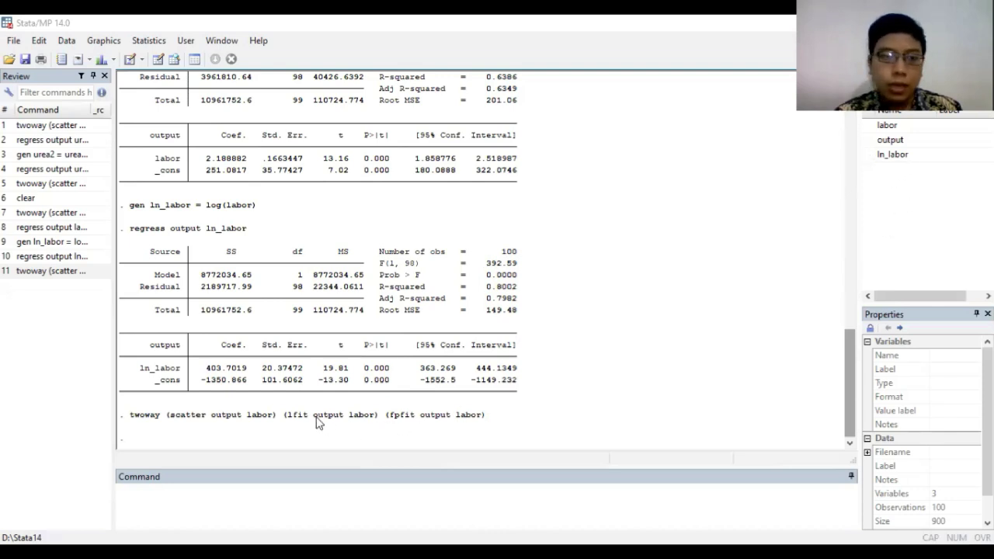
Clear the labor dataset from memory.
click(224, 502)
text(clear)
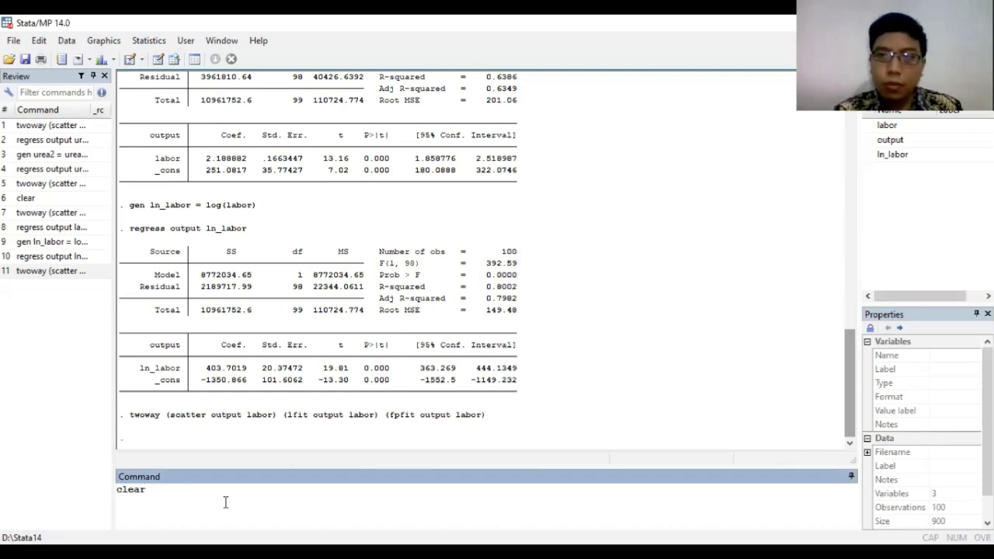
key(Return)
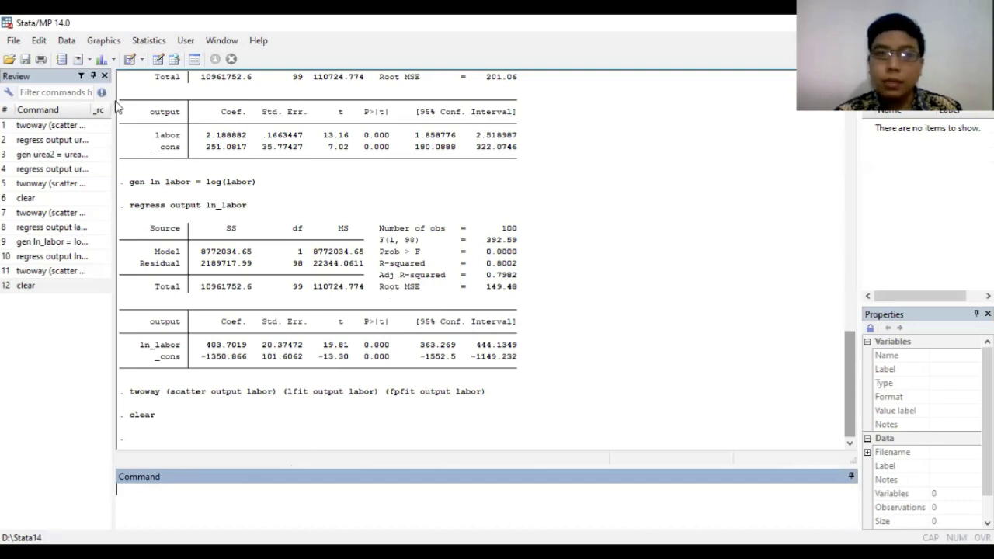
Paste the copied tanggal and kumulatif data into the editable data grid, treating the first row as variable names, and return to the results.
click(58, 39)
mouse_move(153, 76)
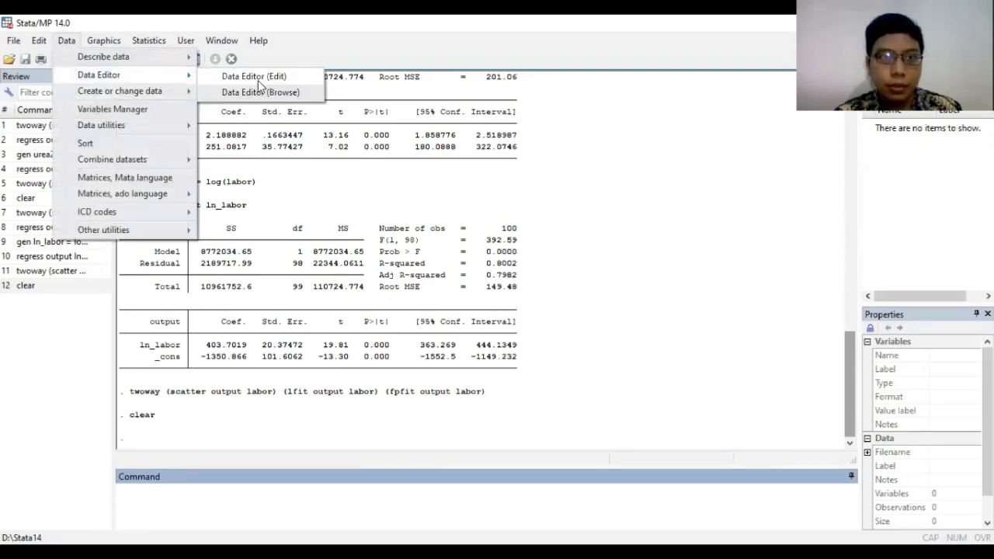
click(256, 76)
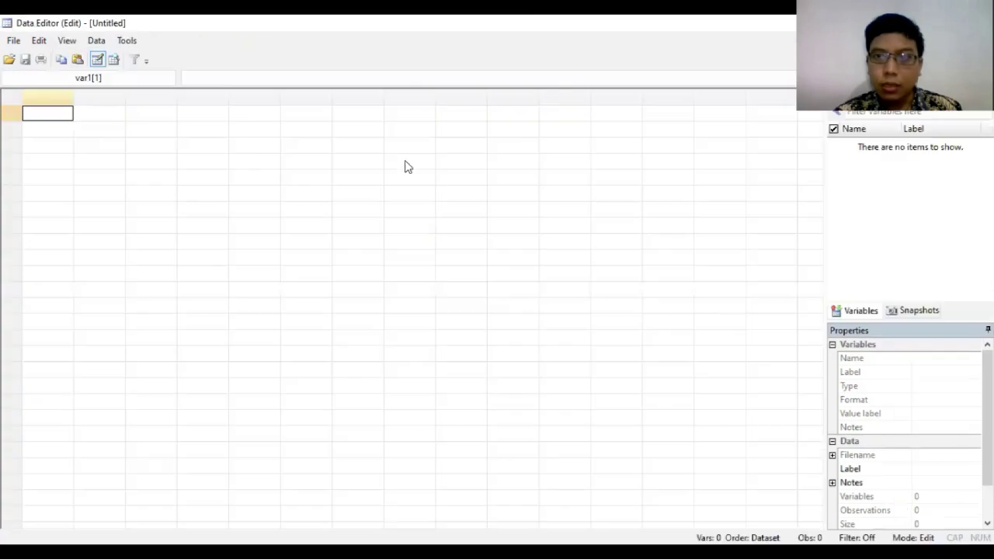
right_click(45, 118)
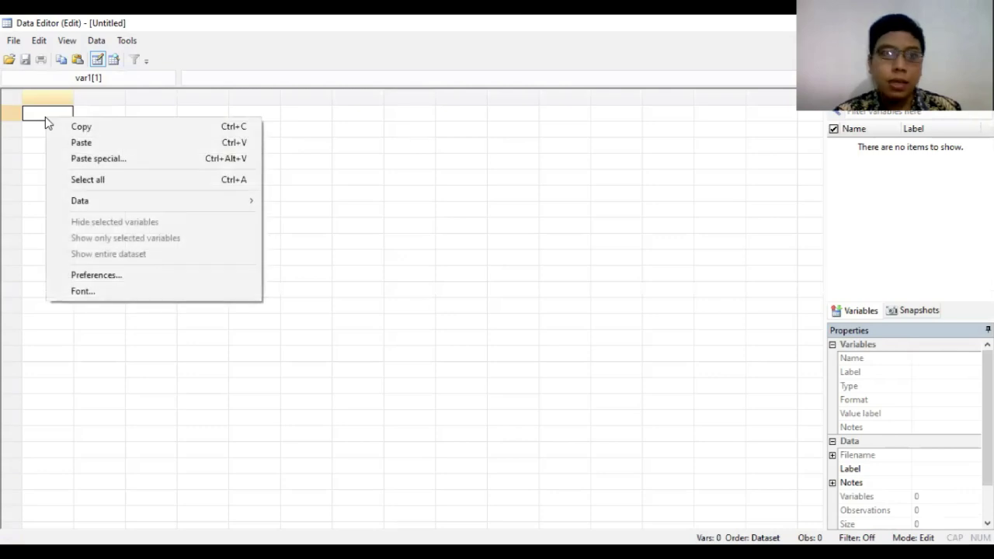
click(117, 142)
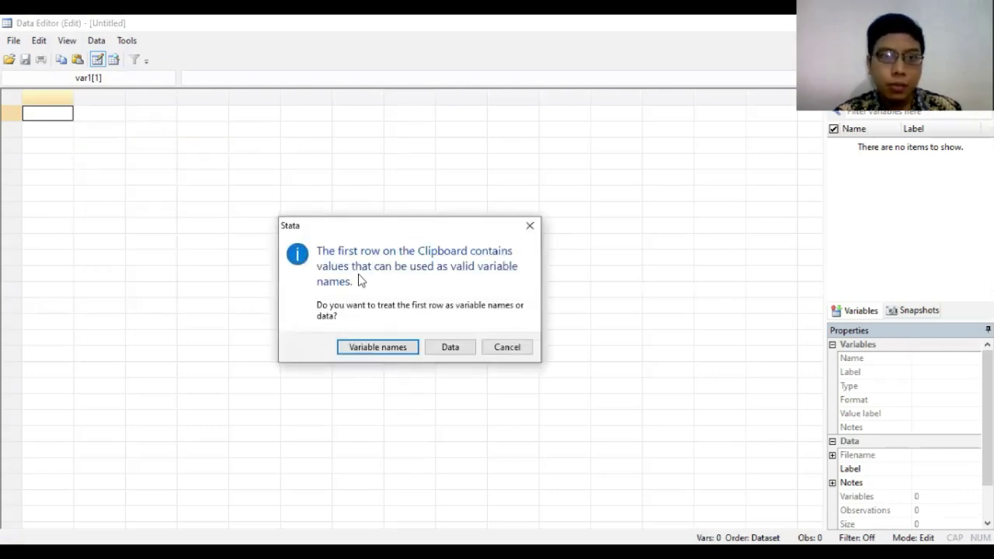
click(378, 347)
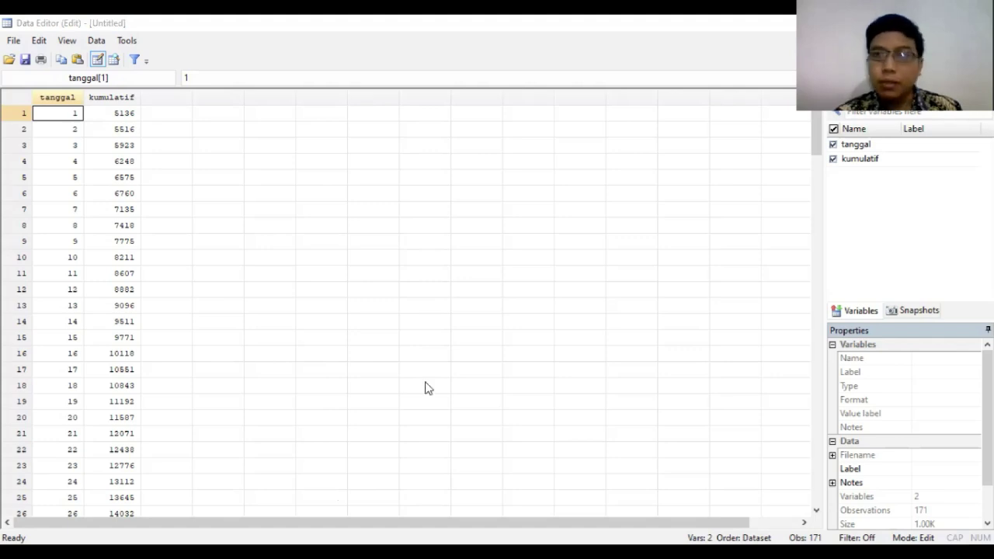
key(alt+Tab)
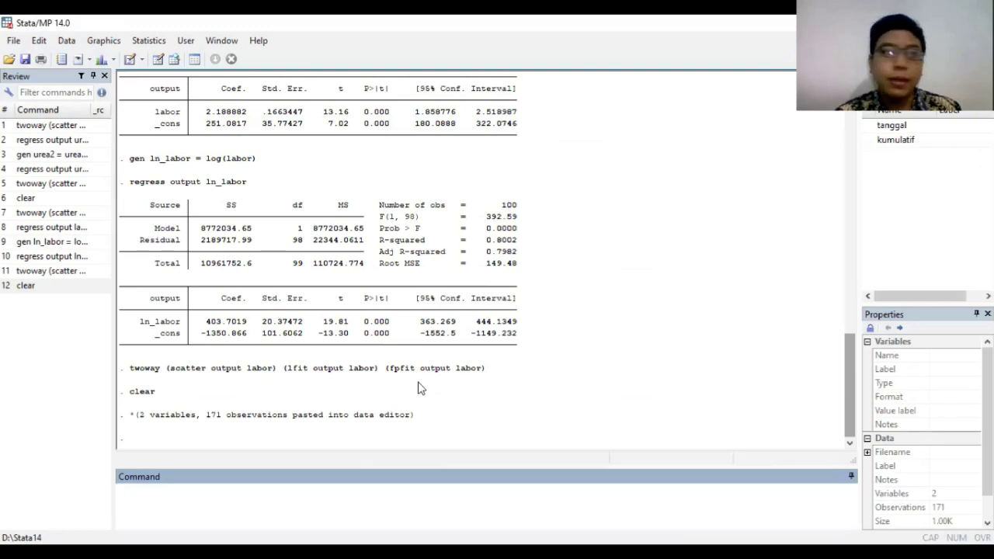
Disable Plot 2 and Plot 3 in the twoway graph definitions.
click(104, 41)
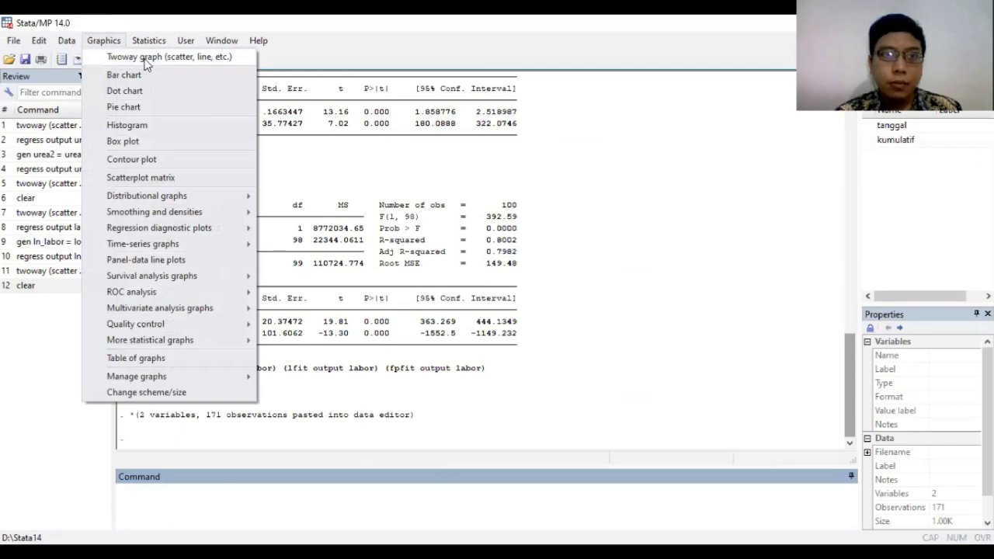
click(185, 58)
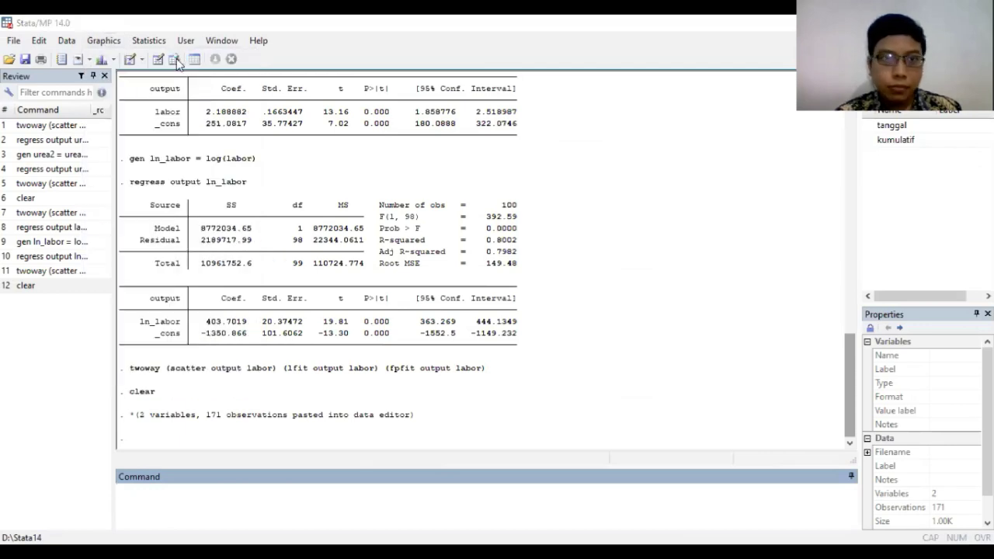
click(404, 249)
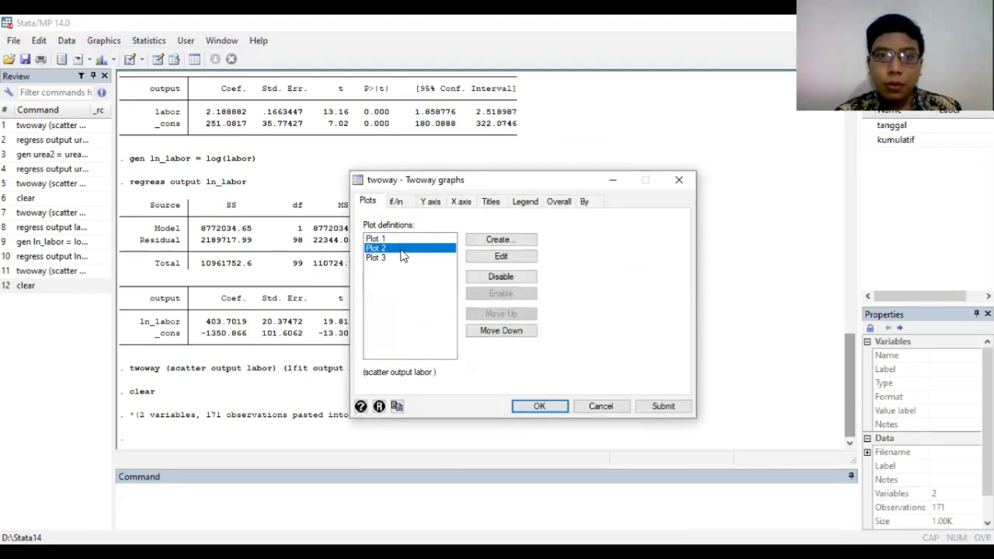
click(511, 279)
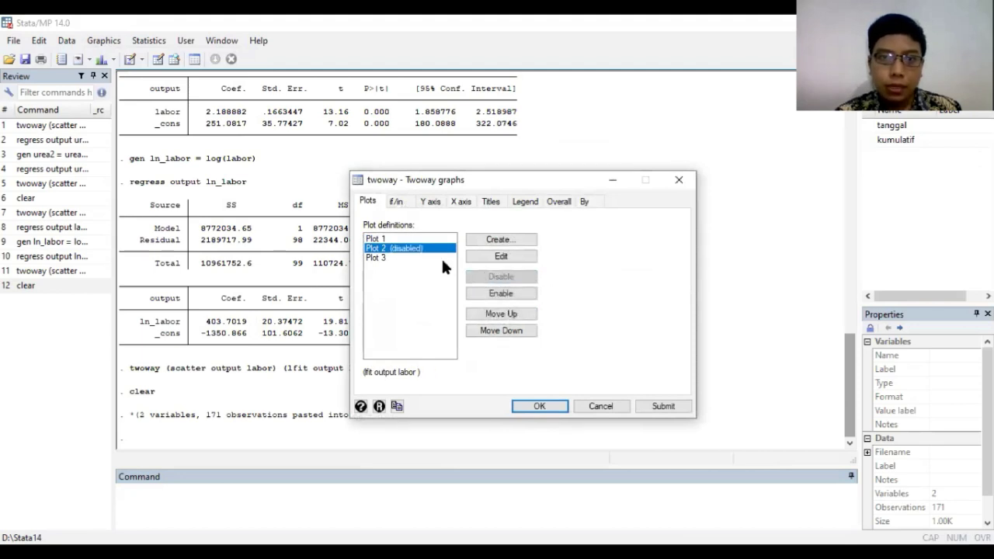
click(439, 257)
click(498, 280)
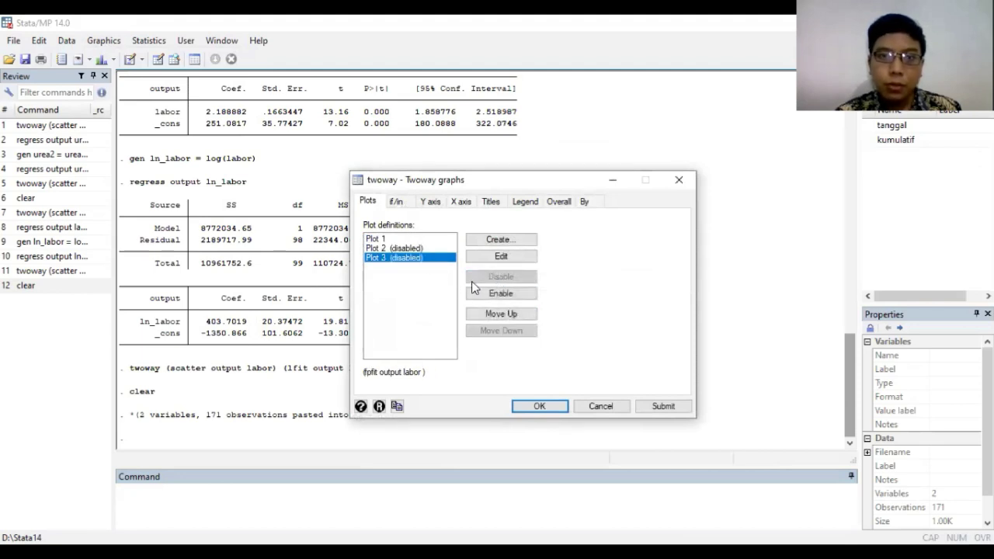
Set Plot 1's scatter to kumulatif as the Y variable and tanggal as the X variable, and generate the graph.
click(406, 238)
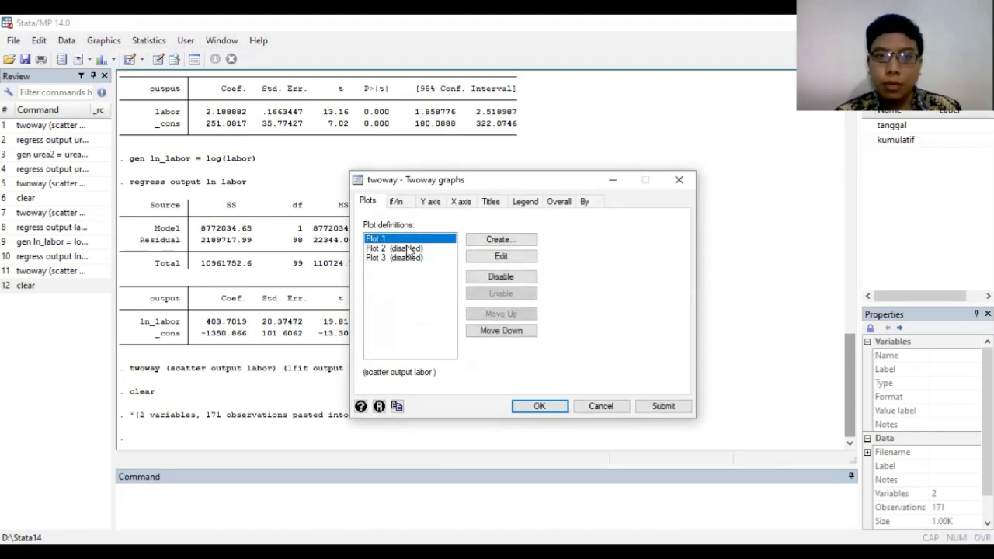
click(514, 255)
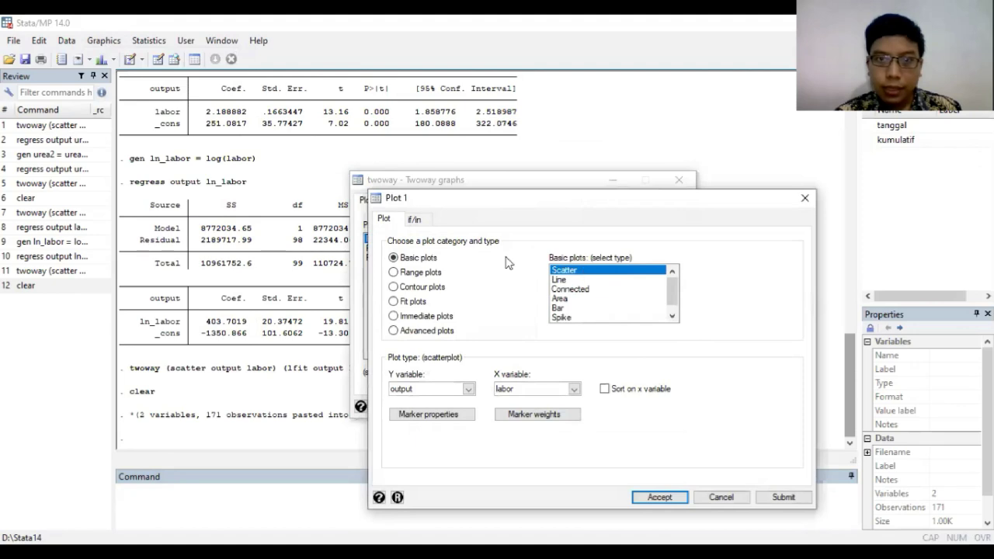
click(452, 391)
click(425, 411)
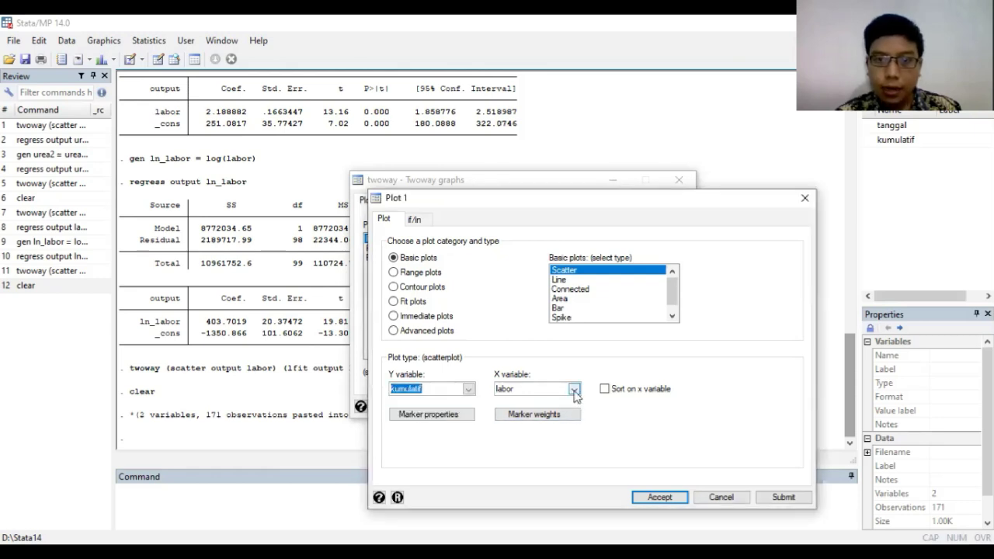
click(574, 389)
click(528, 402)
click(652, 494)
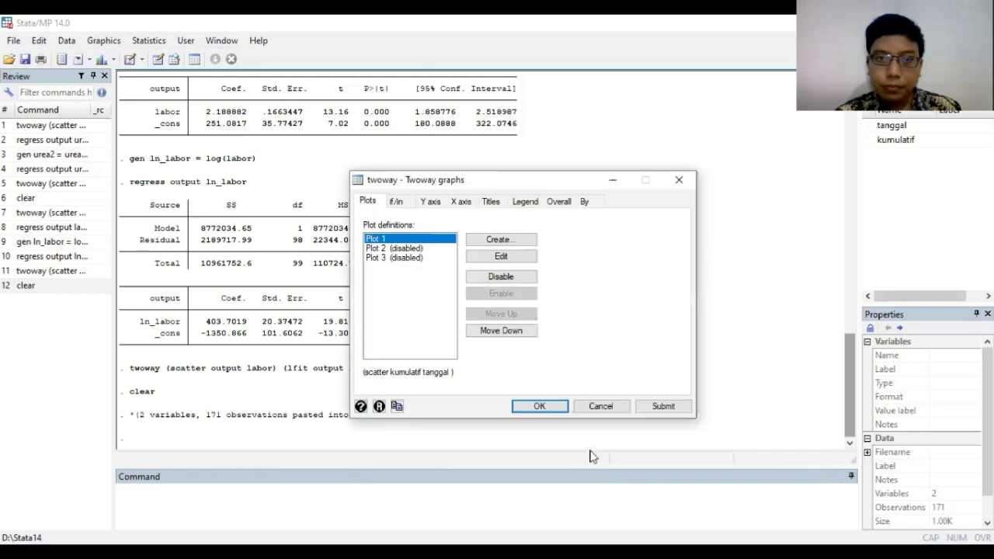
click(538, 406)
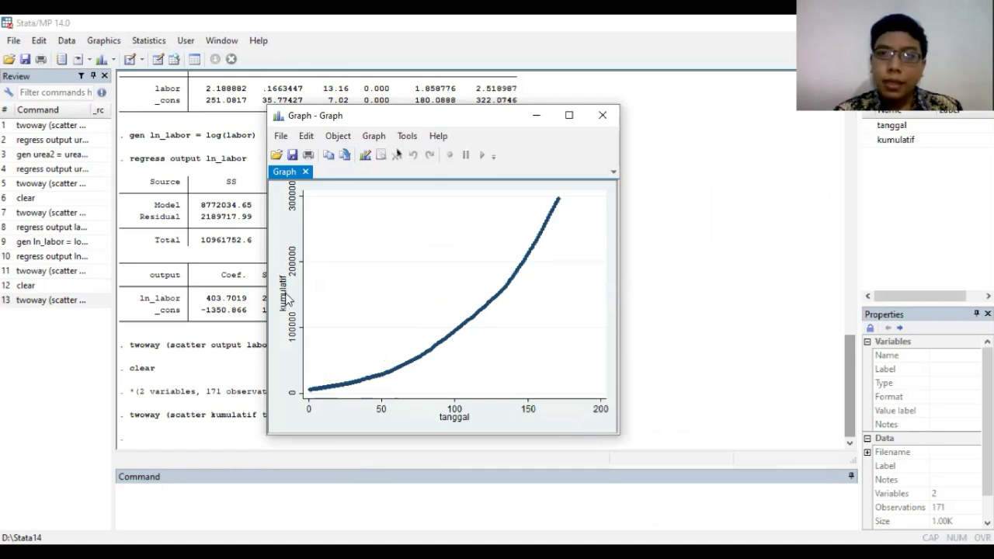
Run a linear regression of kumulatif on tanggal.
click(192, 459)
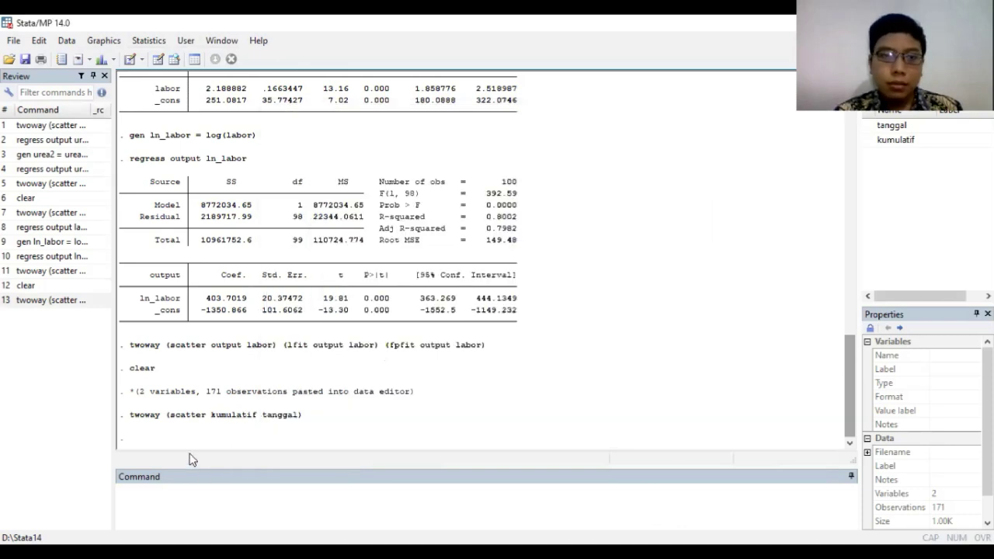
click(215, 501)
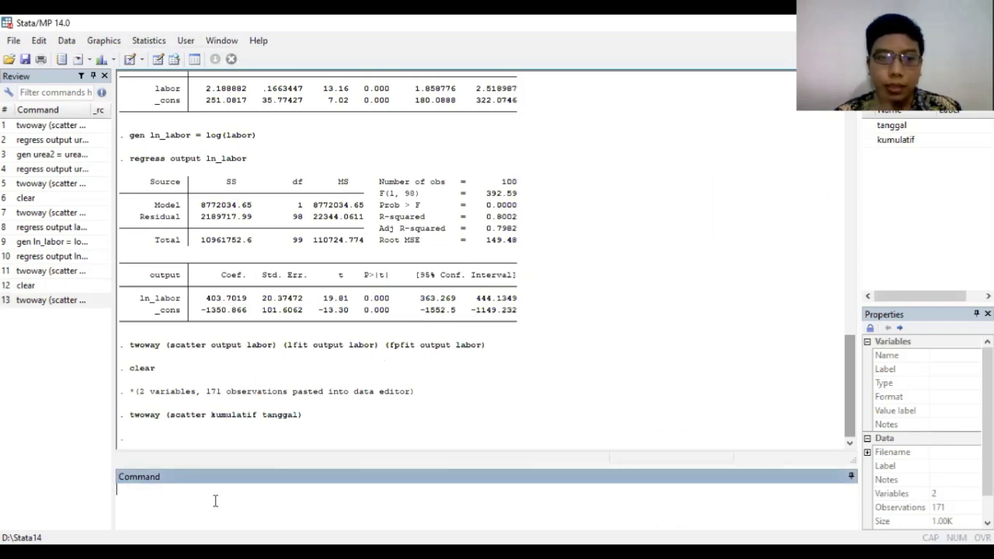
text(regress kumulatif tanggal)
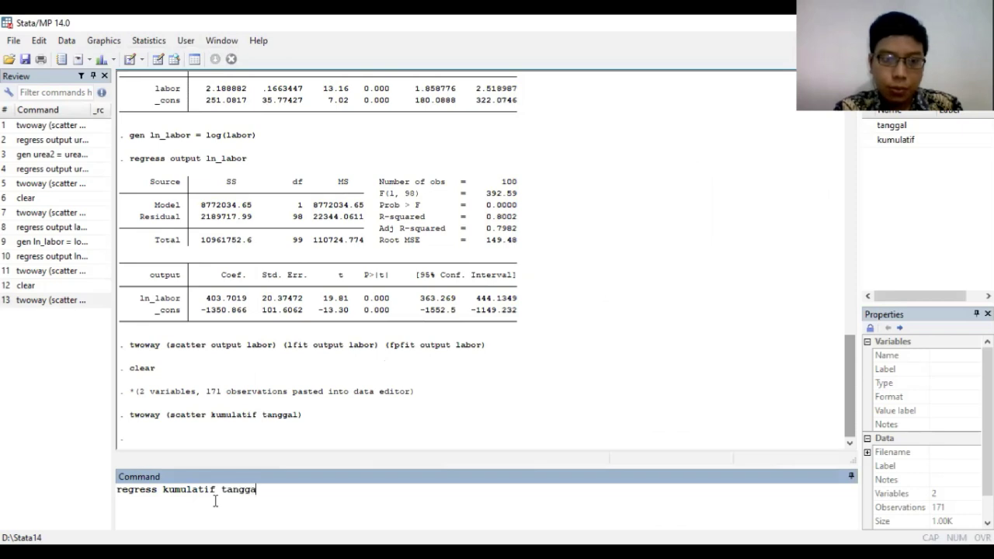
key(Return)
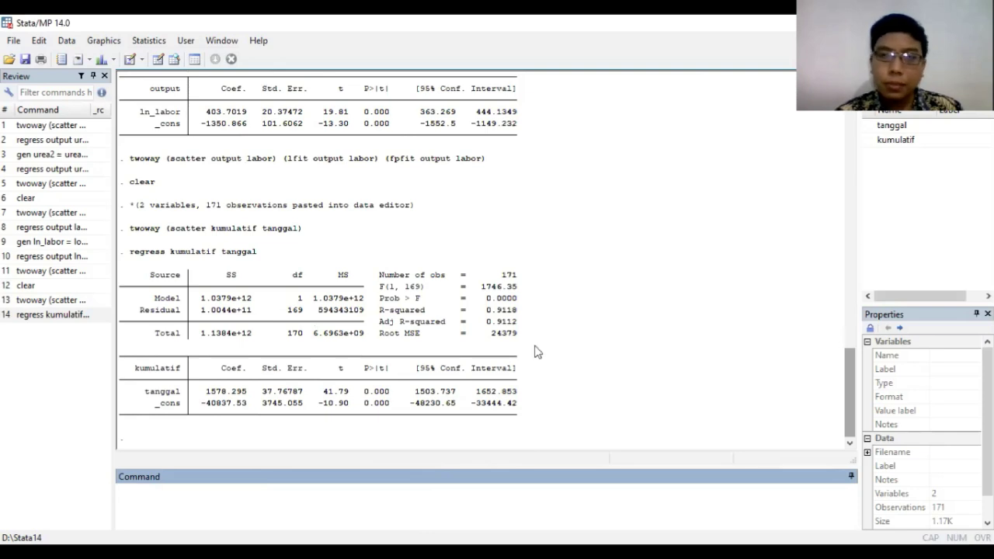
Generate a new variable ln_kumulatif as log(kumulatif).
text(gen l)
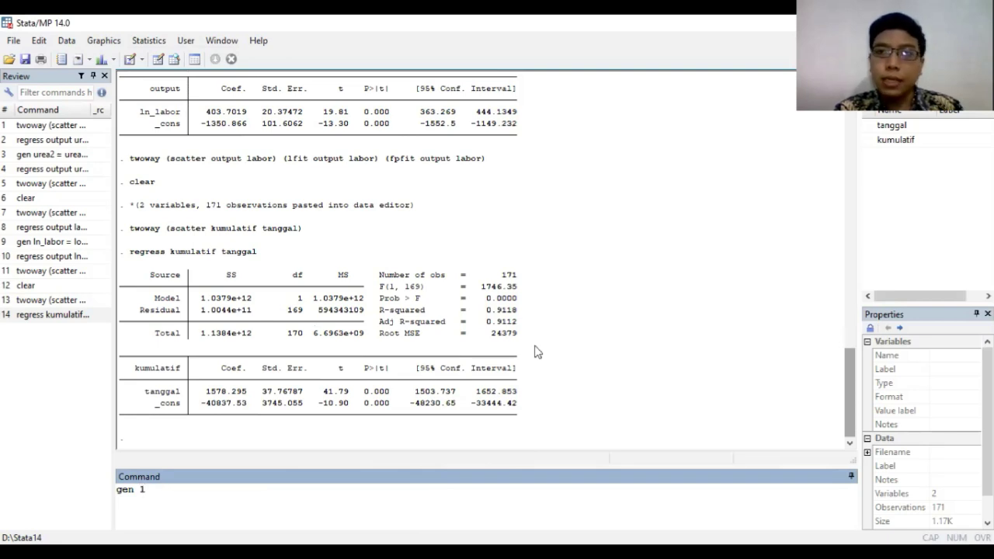
text(n_ku)
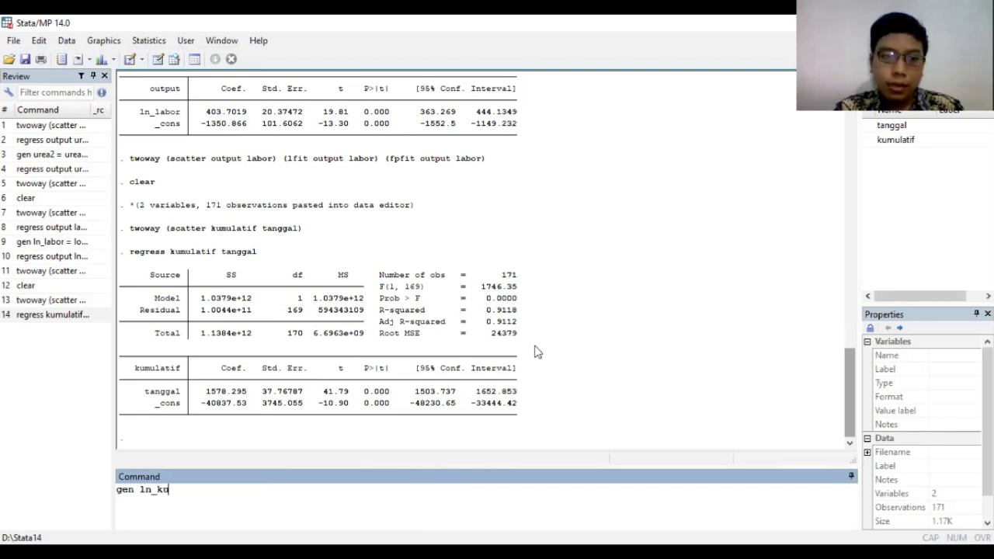
text(mulatif)
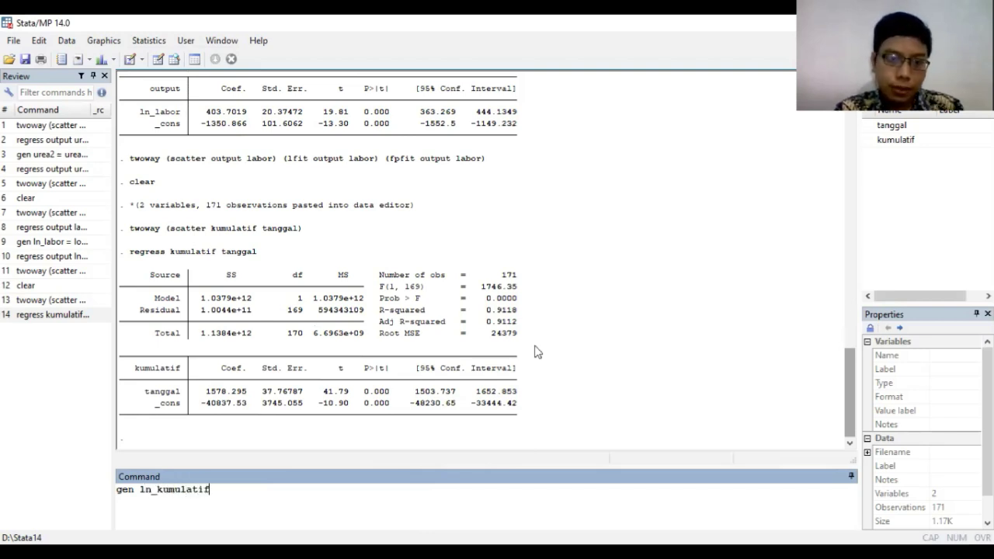
text( = l)
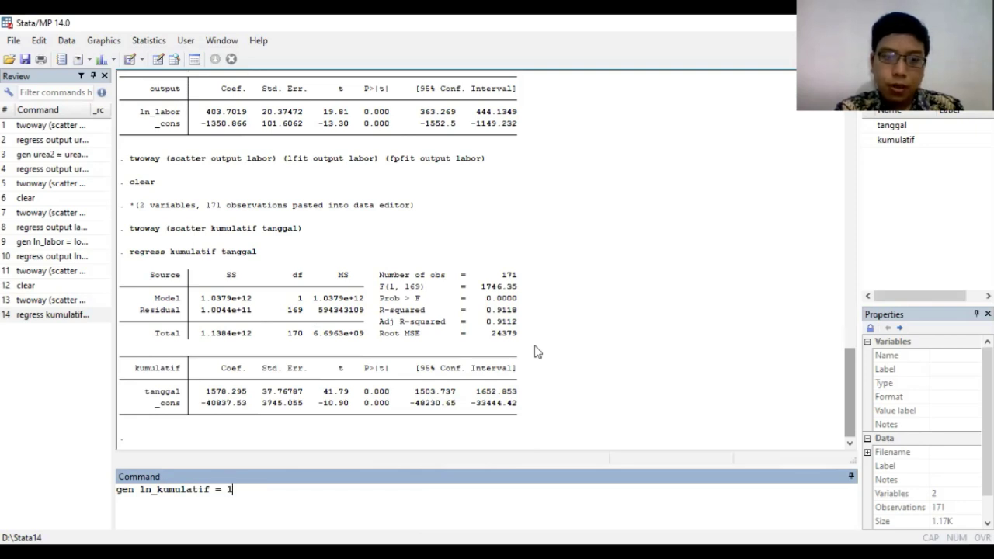
text(og(kumulatif))
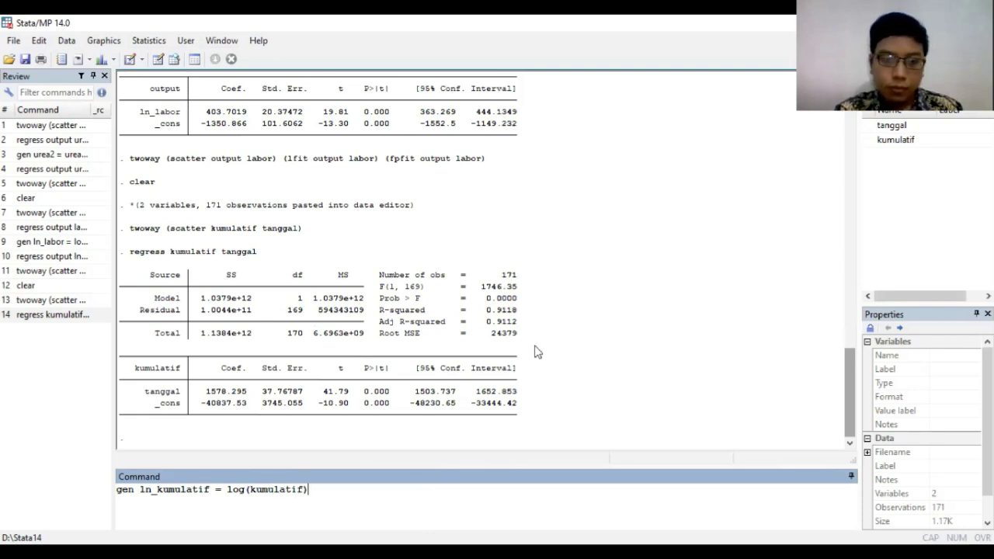
key(Return)
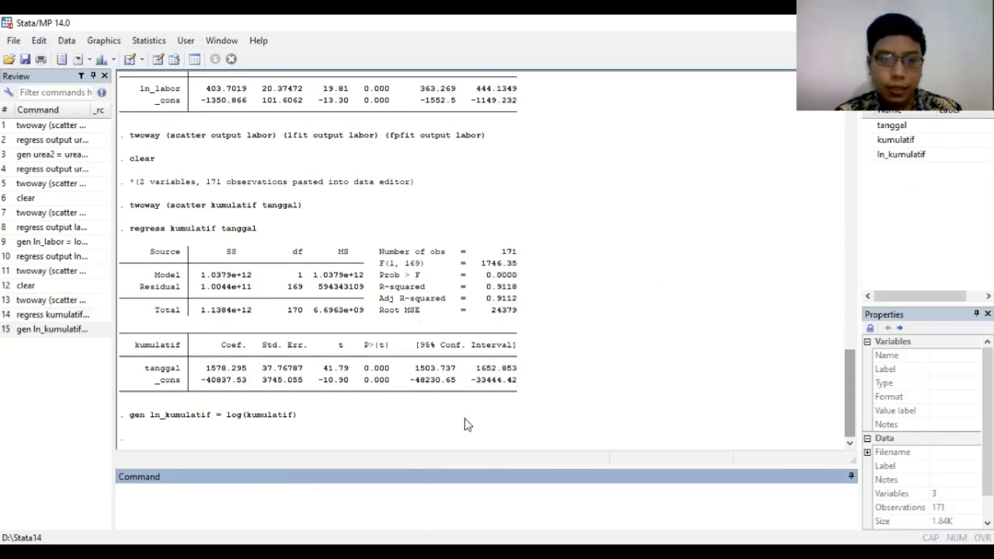
Run the log-linear regression of ln_kumulatif on tanggal.
text(regress)
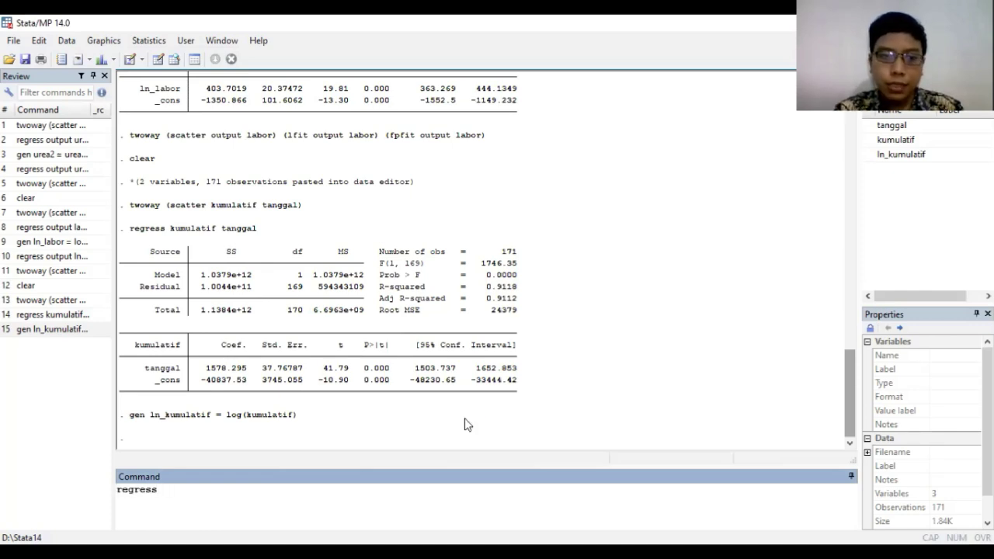
text( ln)
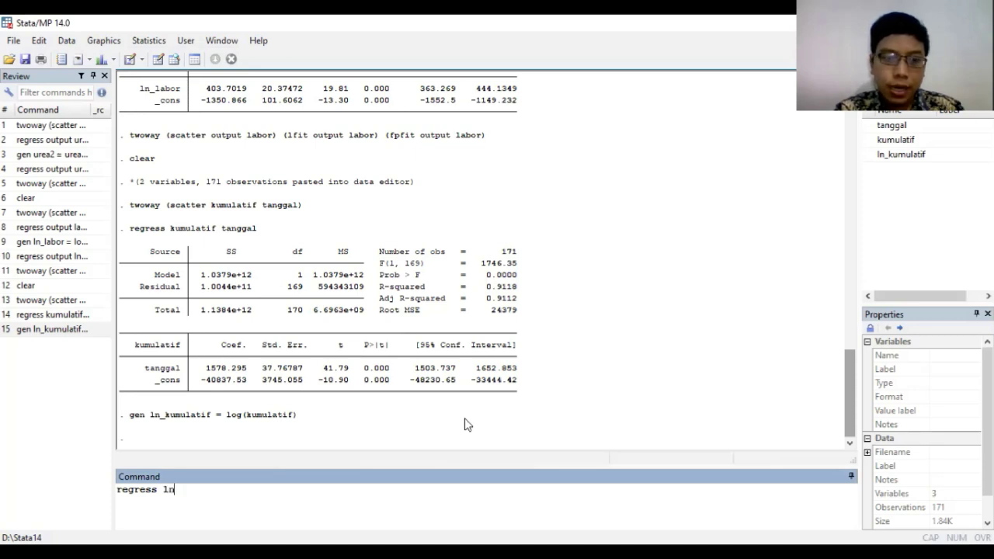
text(_kumulatif )
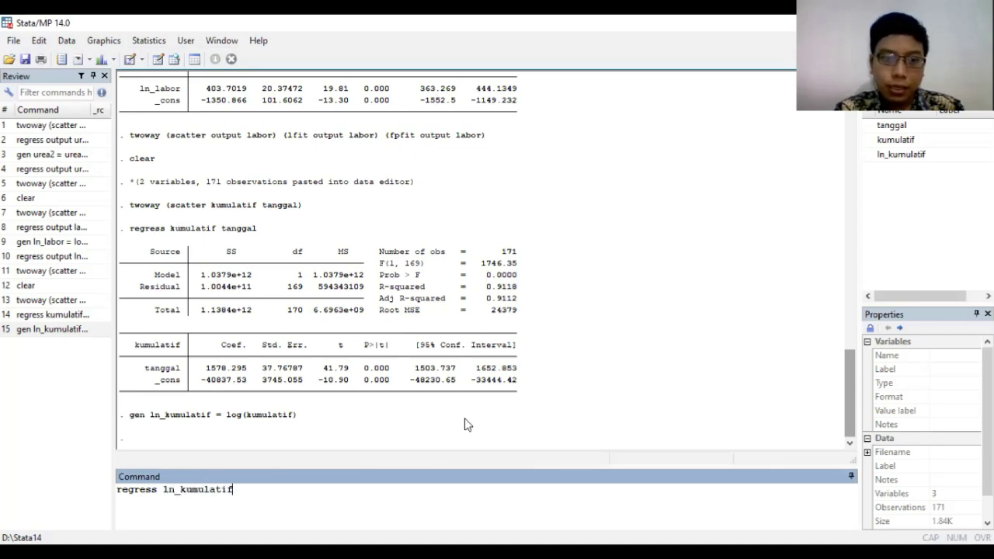
text(tangga)
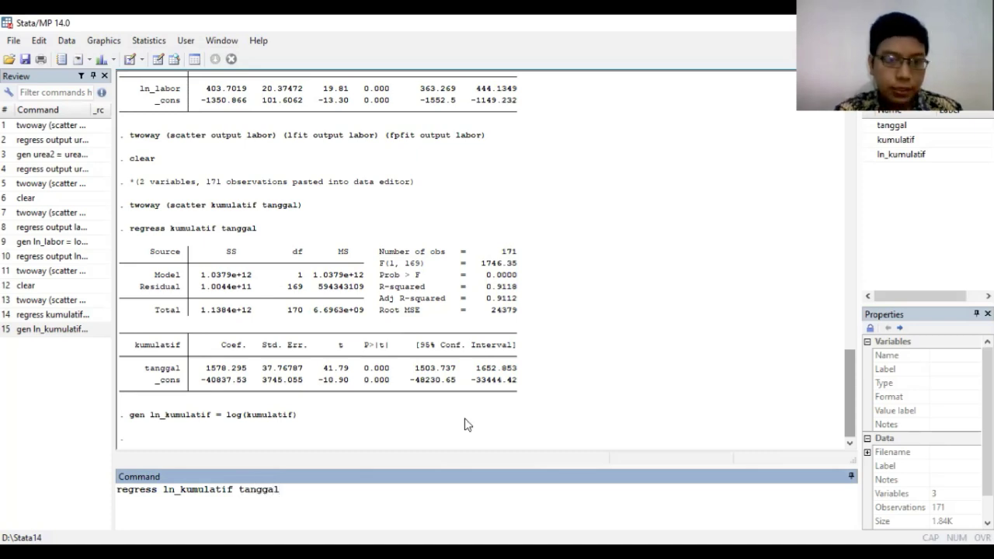
text(l)
key(Return)
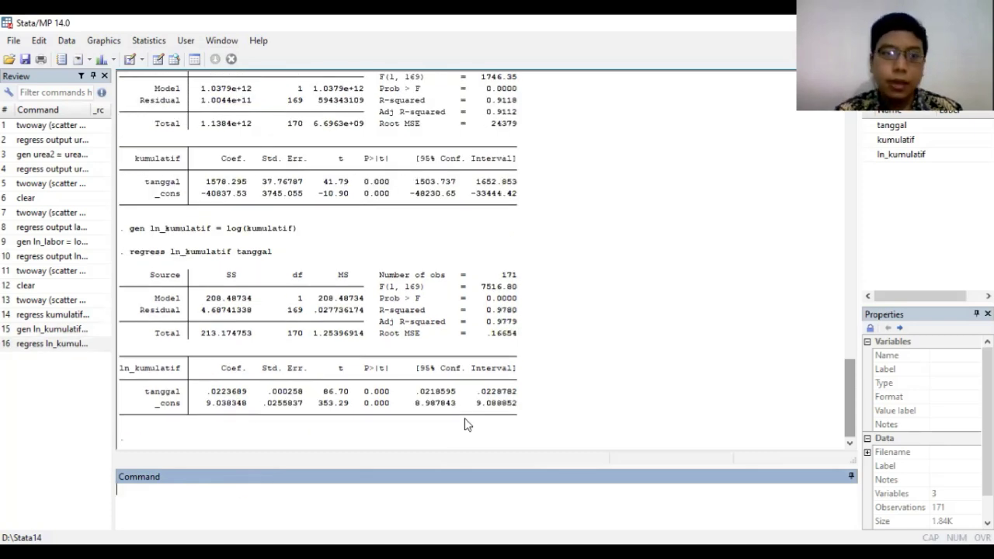
Compare the R-squared values of the kumulatif regression and the ln_kumulatif regression in the results.
drag(847, 382, 847, 377)
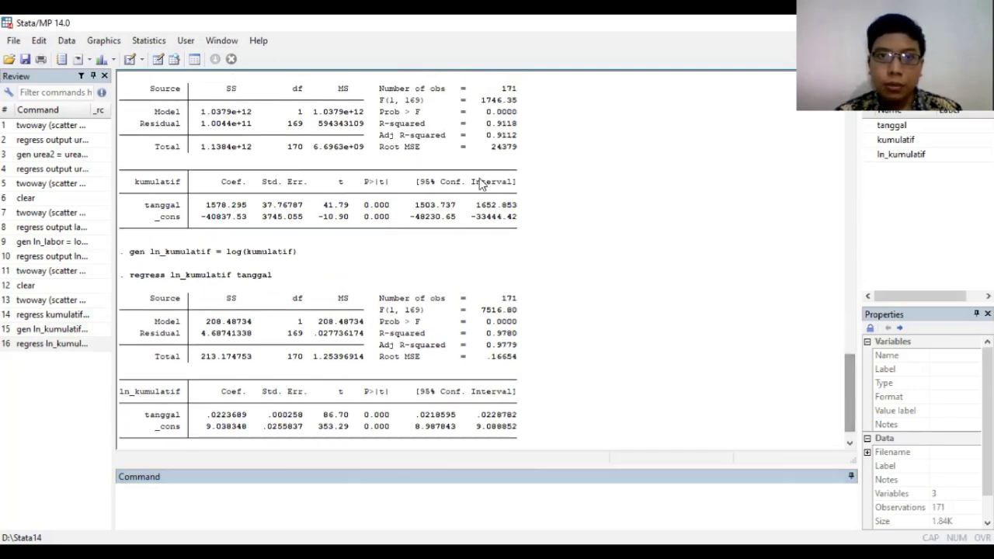
drag(378, 130, 518, 131)
click(519, 130)
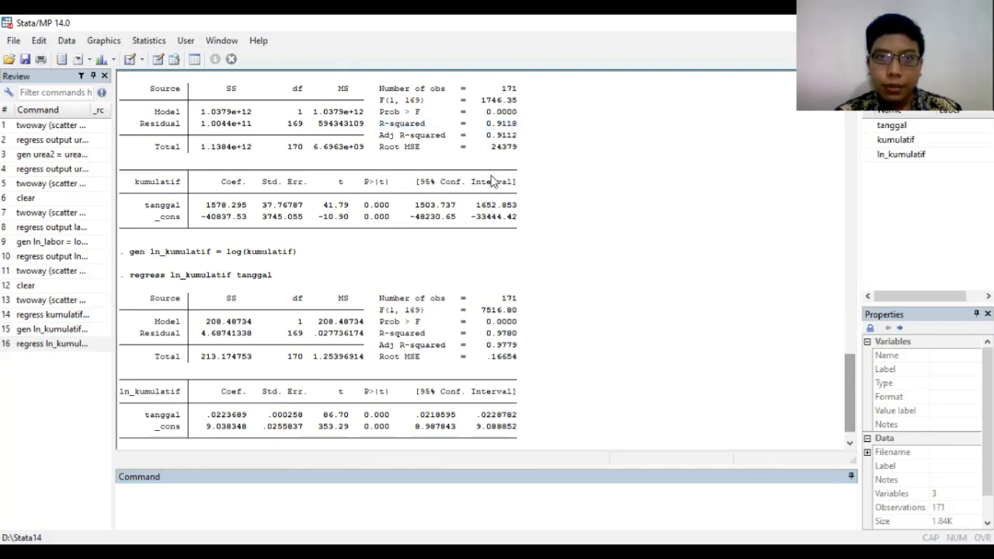
Highlight the R-squared of the linear kumulatif model and of the log-linear model in the output.
drag(488, 124, 518, 126)
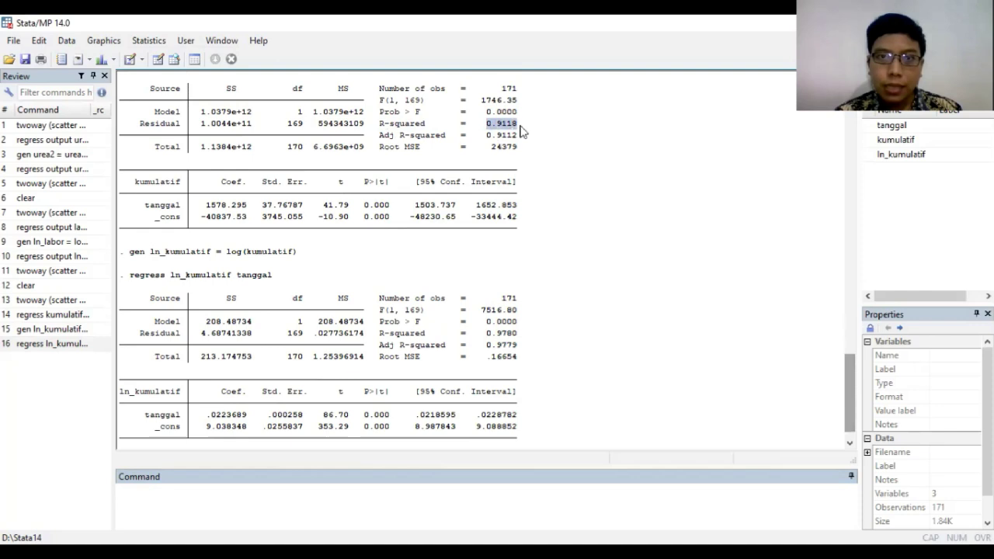
drag(487, 333, 514, 333)
click(514, 334)
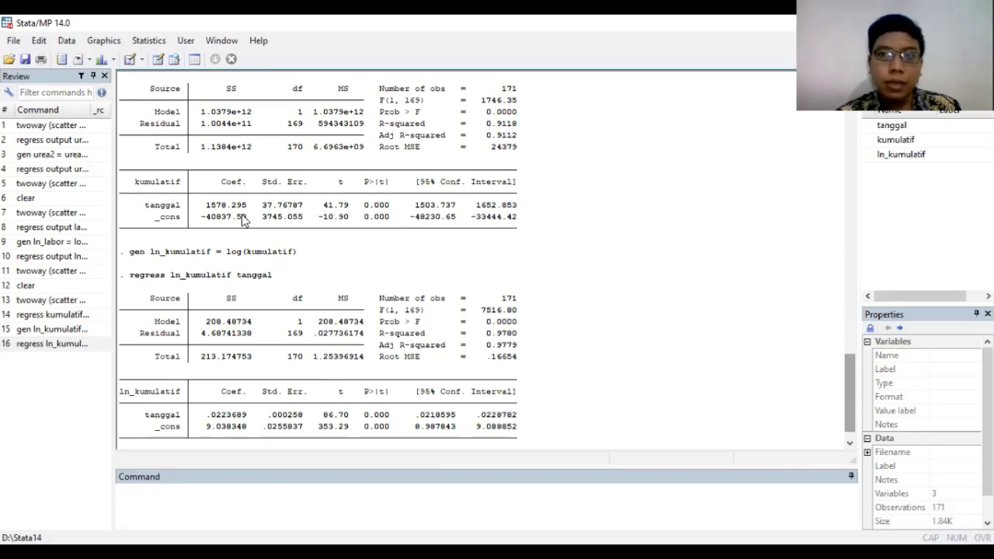
Reopen the twoway graph definition and enable Plot 2 and Plot 3 alongside the kumulatif scatter plot.
click(106, 41)
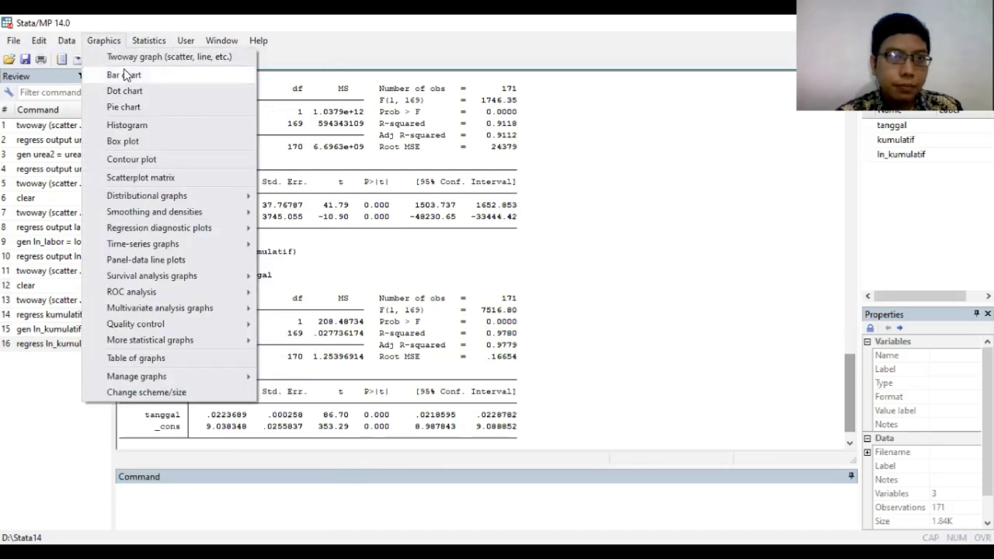
click(139, 56)
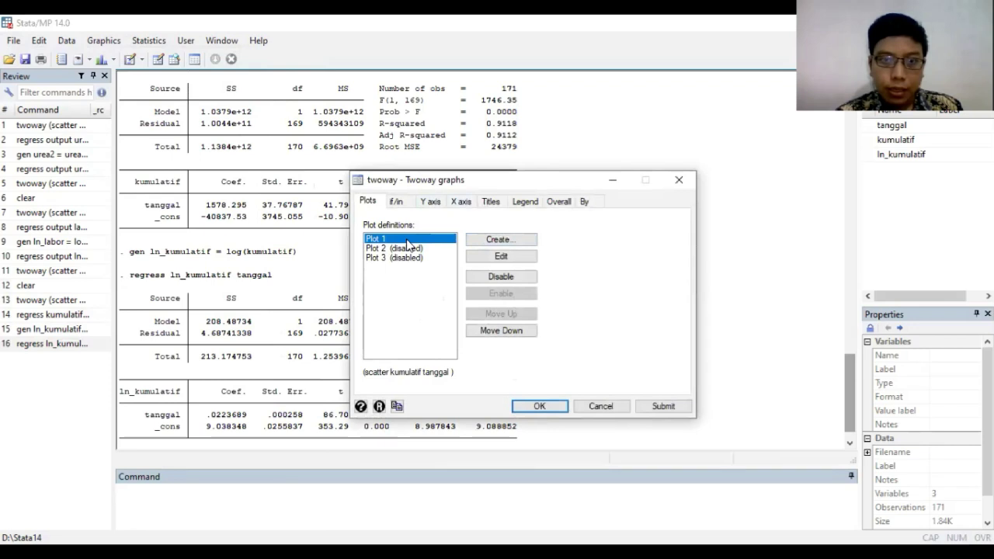
click(405, 248)
click(509, 293)
click(423, 258)
click(501, 296)
click(409, 239)
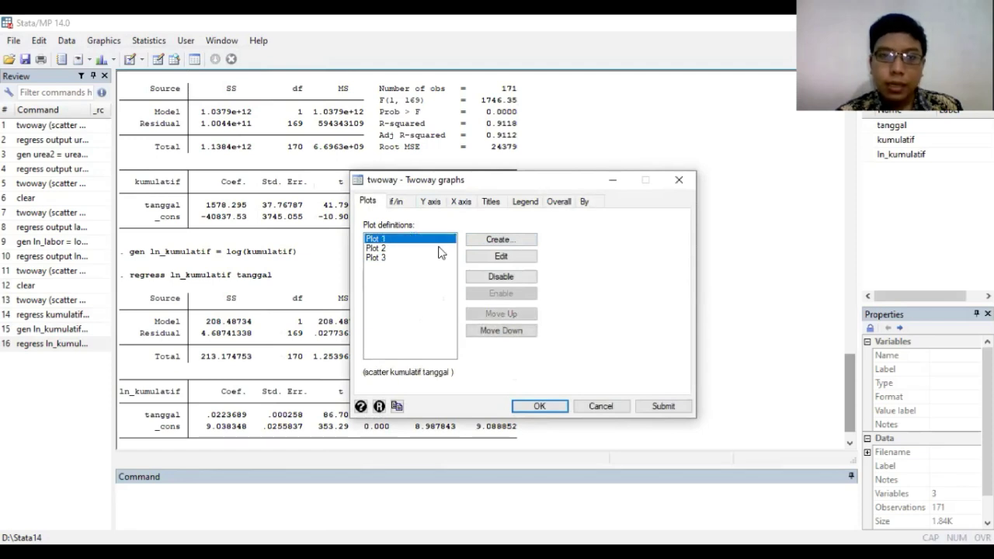
Redefine Plot 2 as a linear prediction fit with kumulatif as Y variable and tanggal as X variable.
click(415, 249)
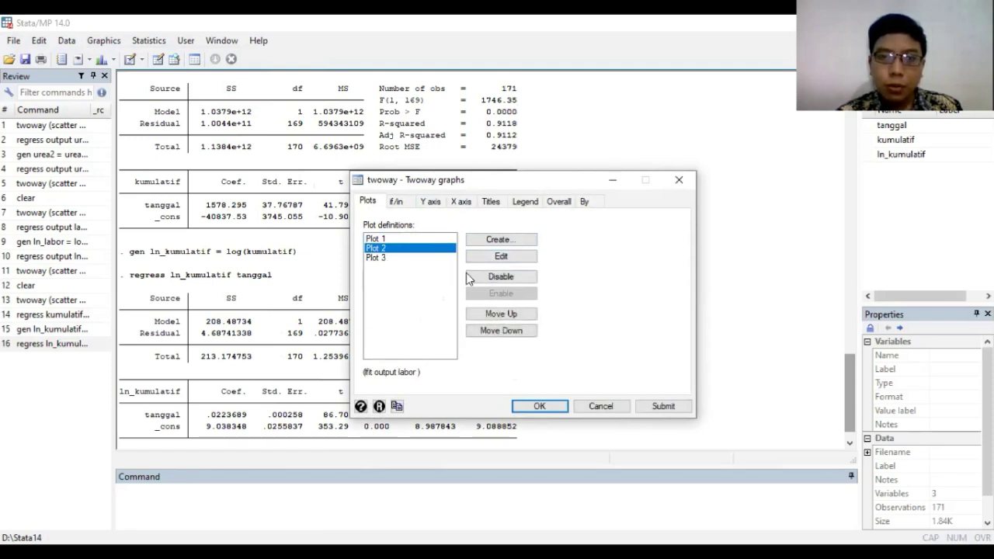
click(516, 256)
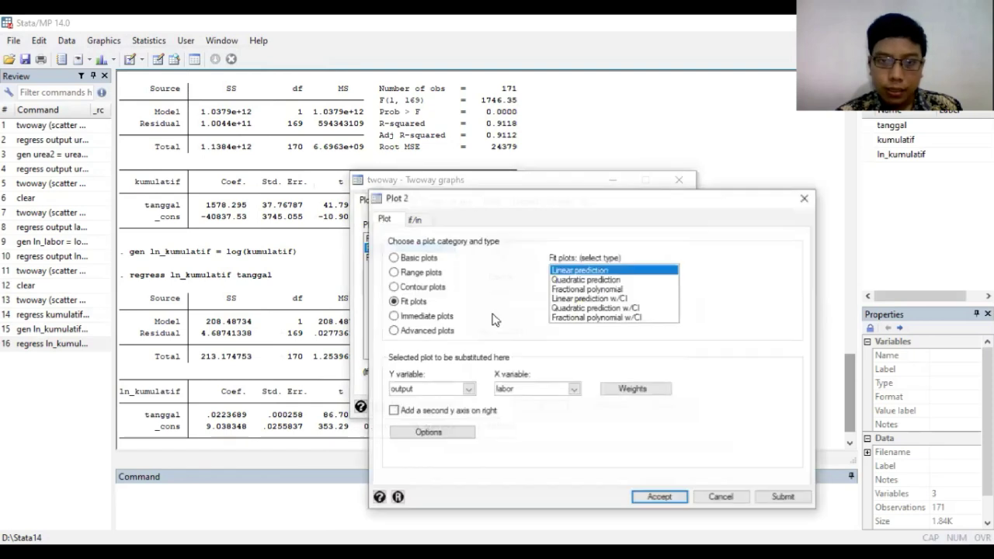
click(468, 389)
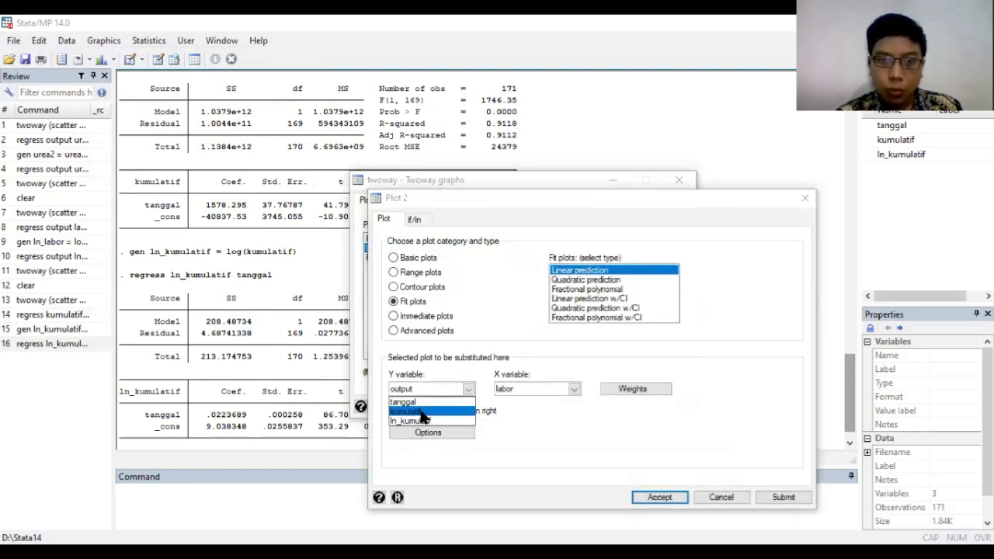
click(422, 418)
click(533, 392)
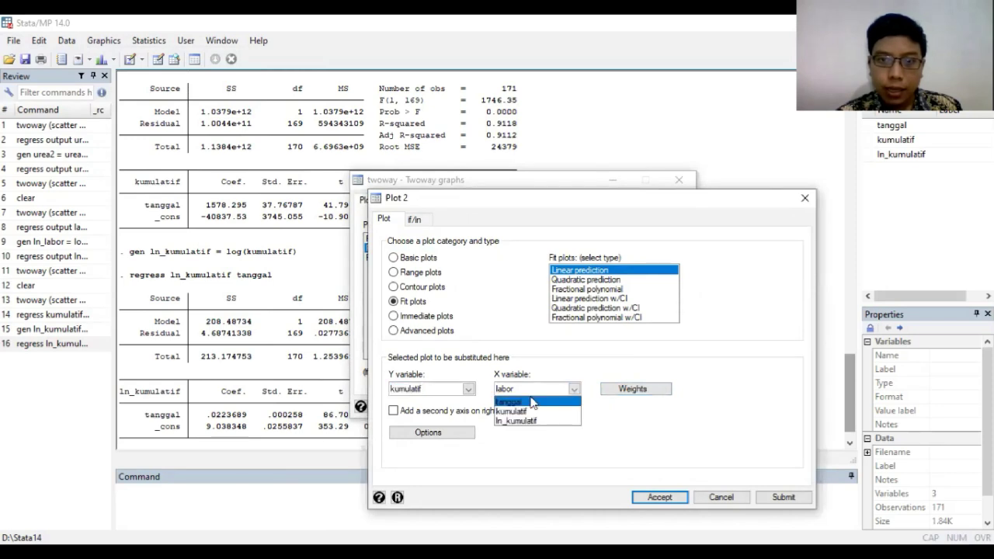
click(533, 402)
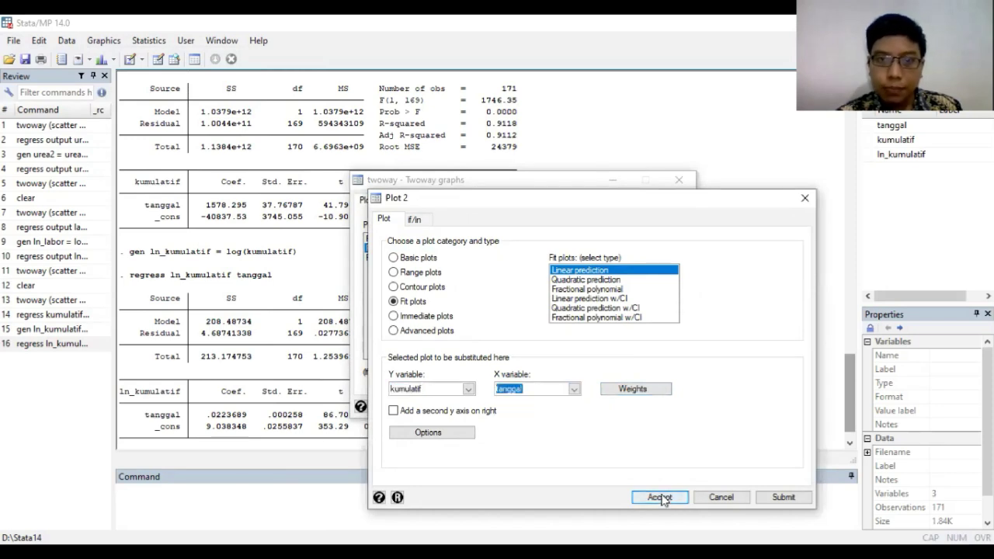
click(660, 497)
Set Plot 3's fractional polynomial fit to kumulatif against tanggal and draw the combined graph.
click(382, 257)
click(505, 256)
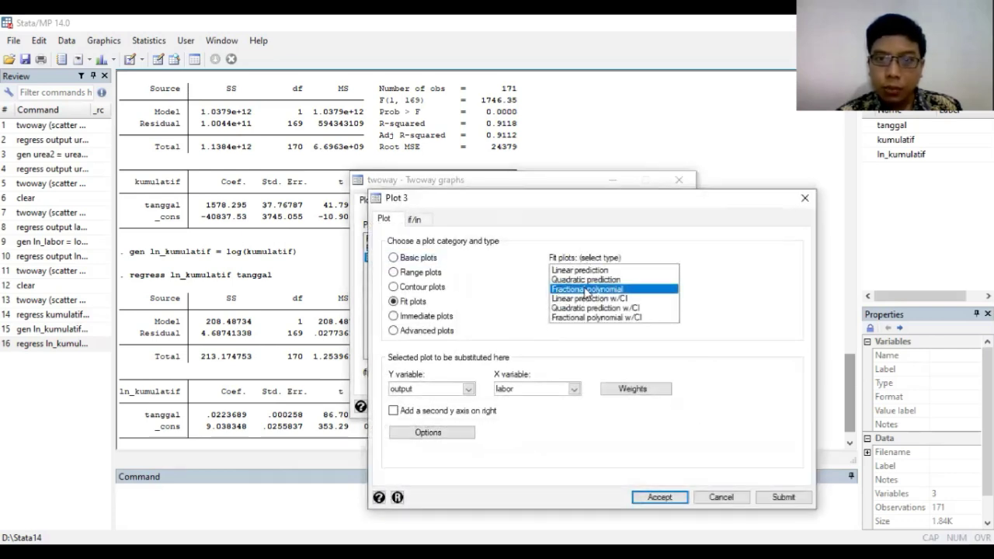
click(470, 393)
click(458, 410)
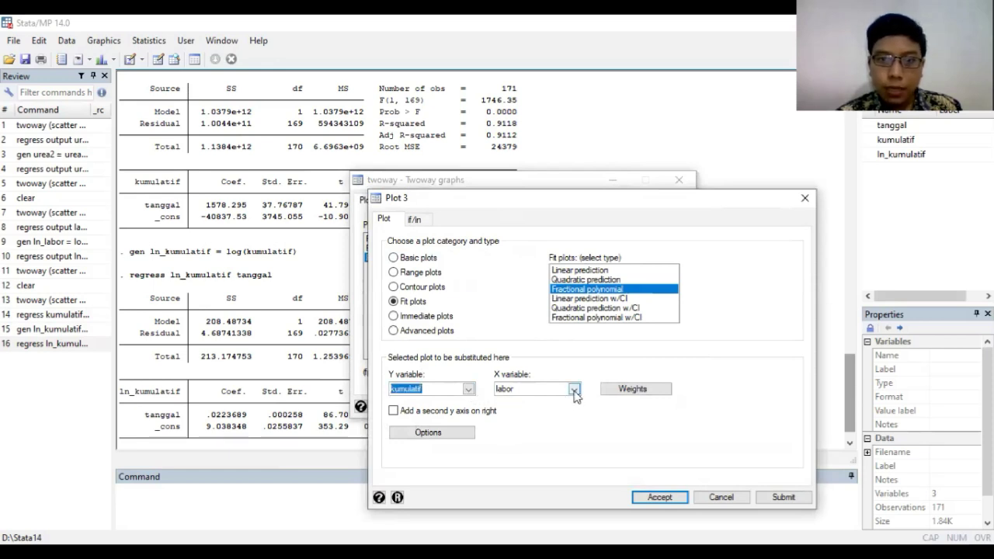
click(574, 392)
click(567, 401)
click(656, 499)
click(541, 408)
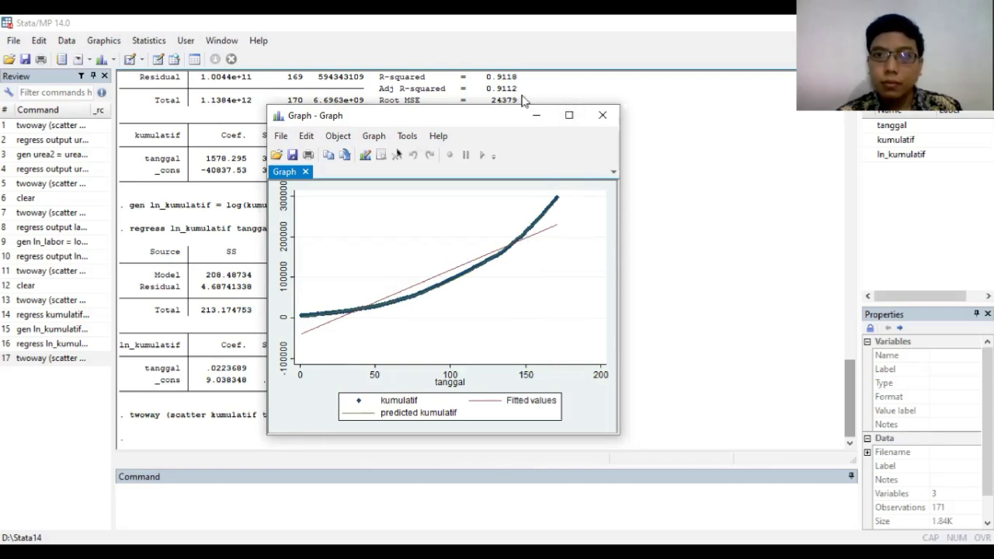
Switch to the presentation and show the log-linear slide with the kumulatif regression results and their interpretation.
key(alt+Tab)
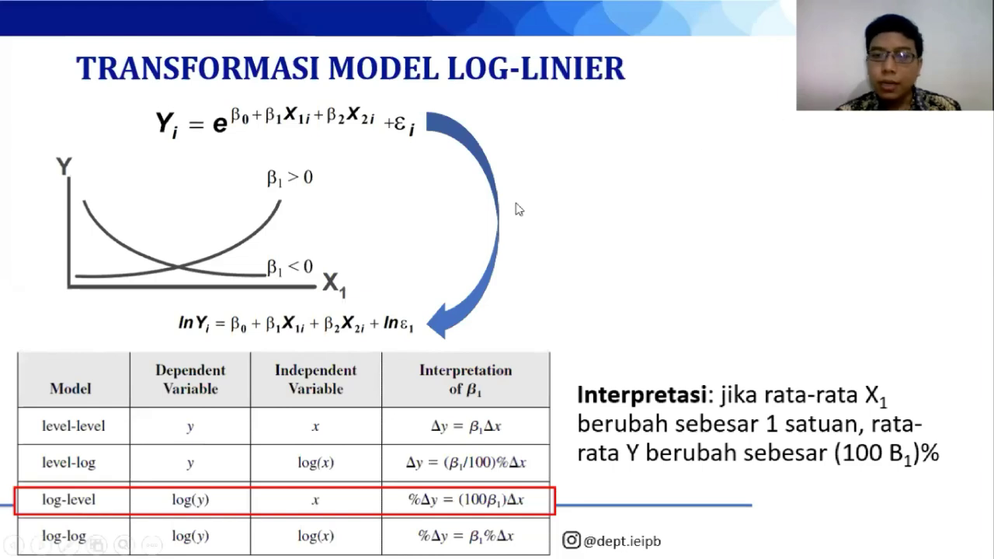
click(743, 403)
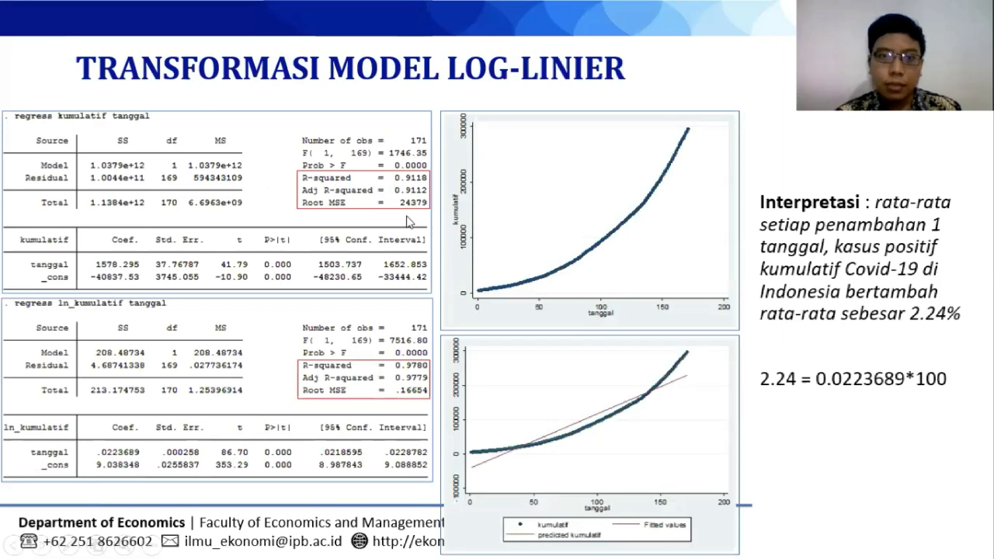
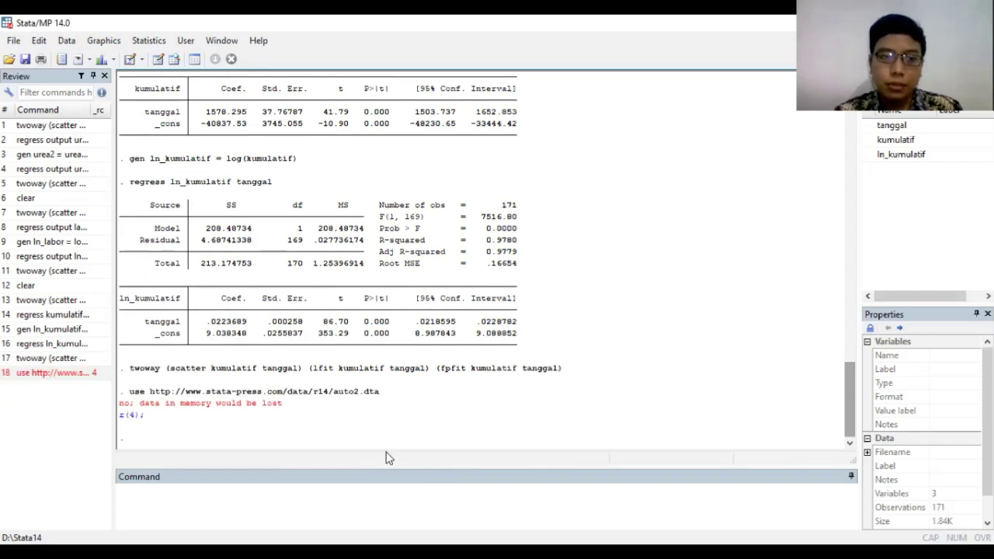
Clear the kumulatif dataset from Stata's memory.
click(275, 501)
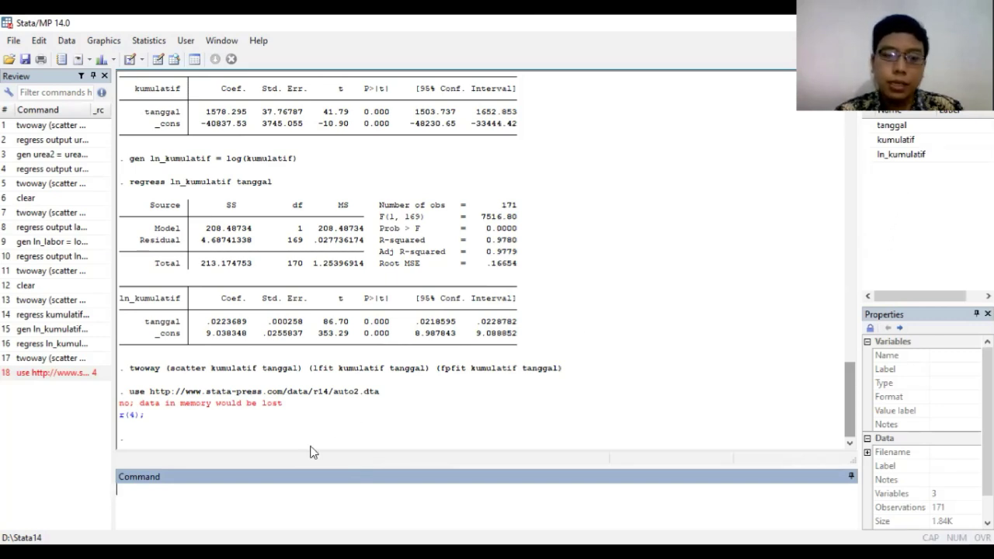
text(clear)
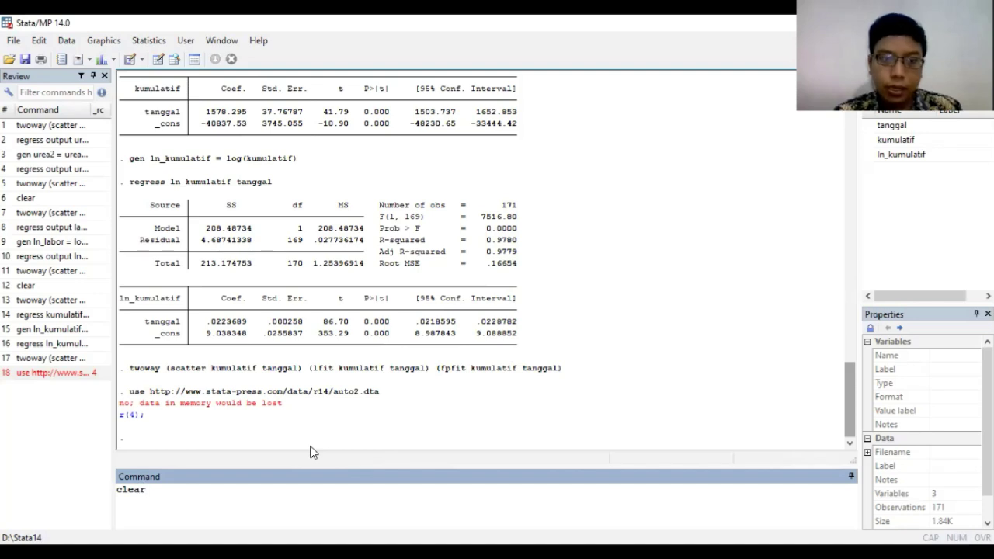
key(Return)
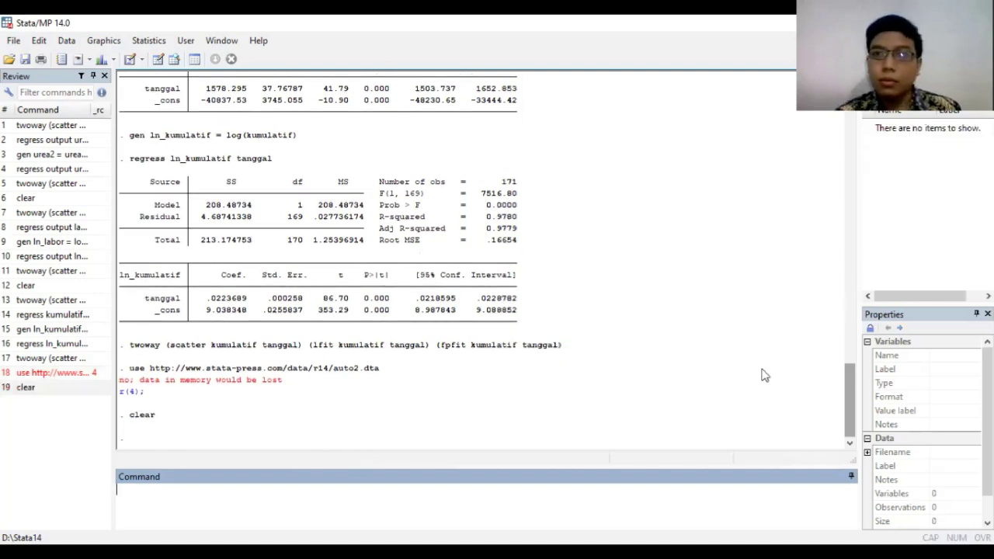
Load the example dataset auto2.dta from the Stata 14 Base Reference Manual datasets and widen the variable list to show full labels.
click(14, 42)
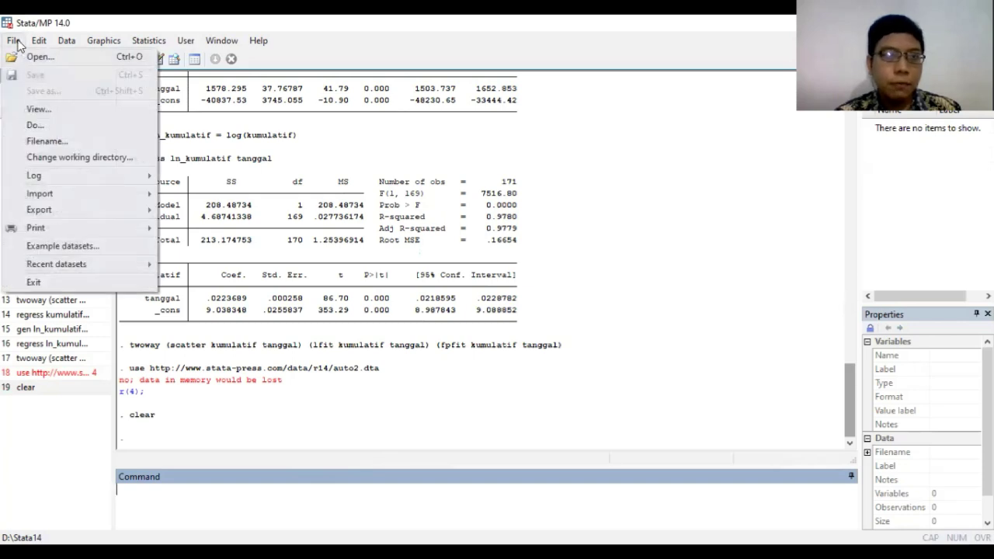
click(88, 246)
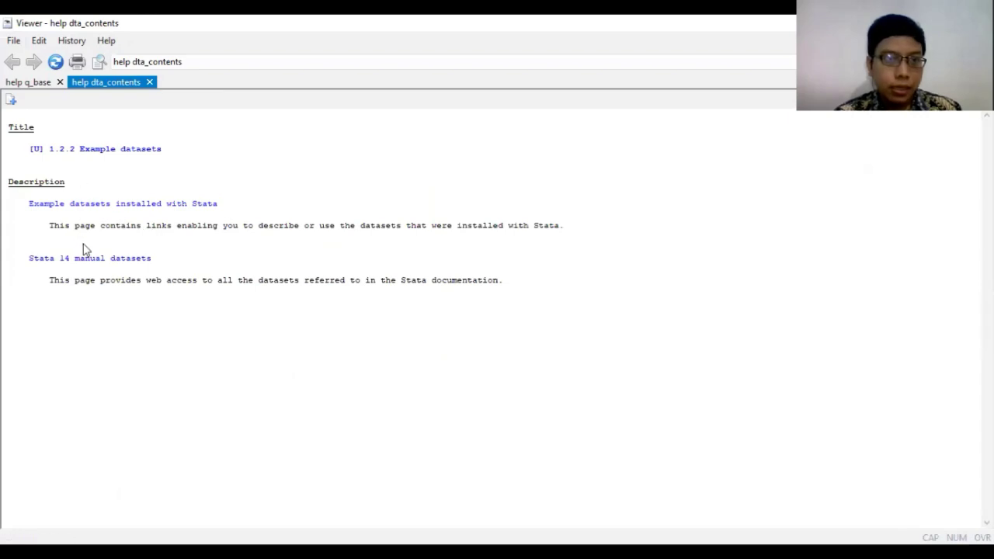
click(78, 261)
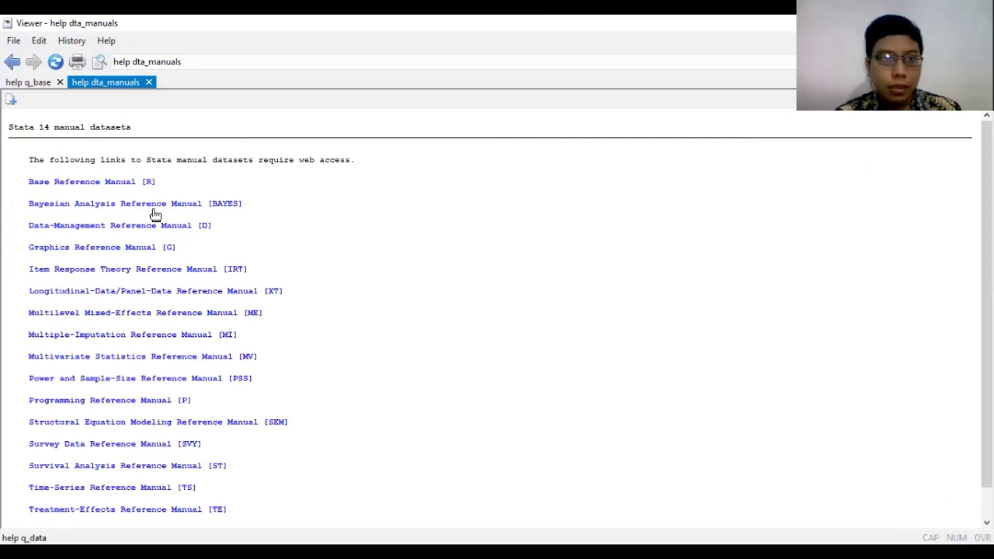
click(106, 183)
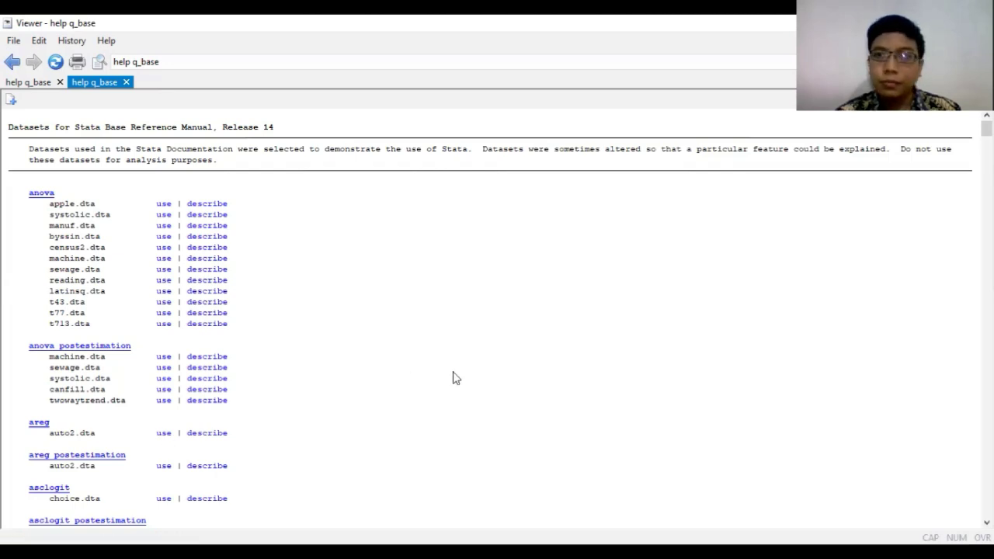
key(alt+Tab)
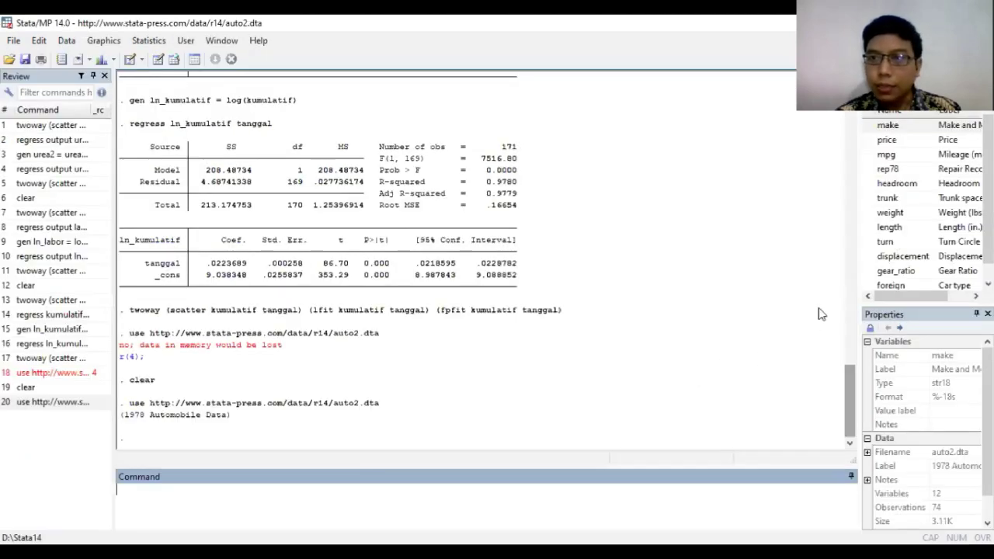
drag(858, 270, 820, 272)
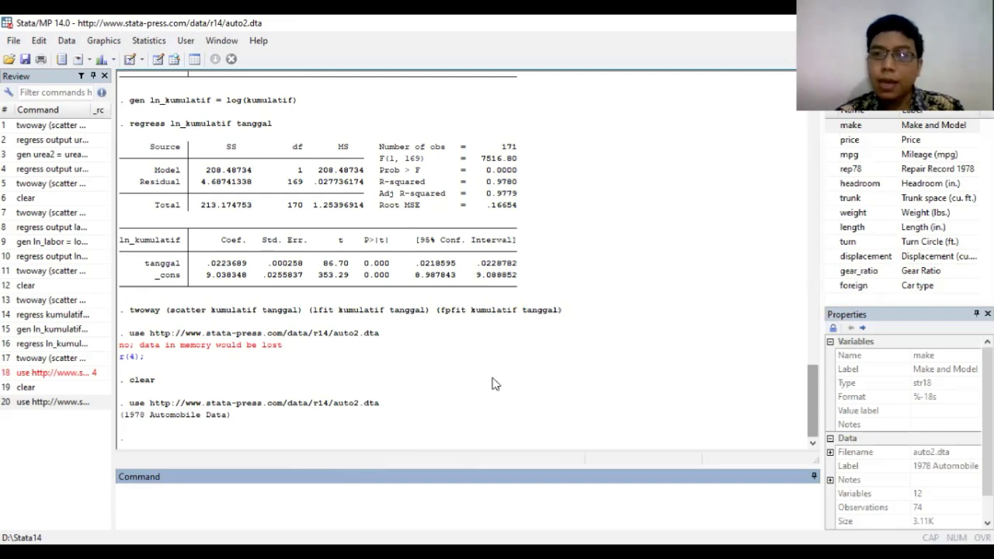
Run a linear regression of mpg on price, headroom, trunk, weight, length, turn, displacement and gear_ratio.
text(re)
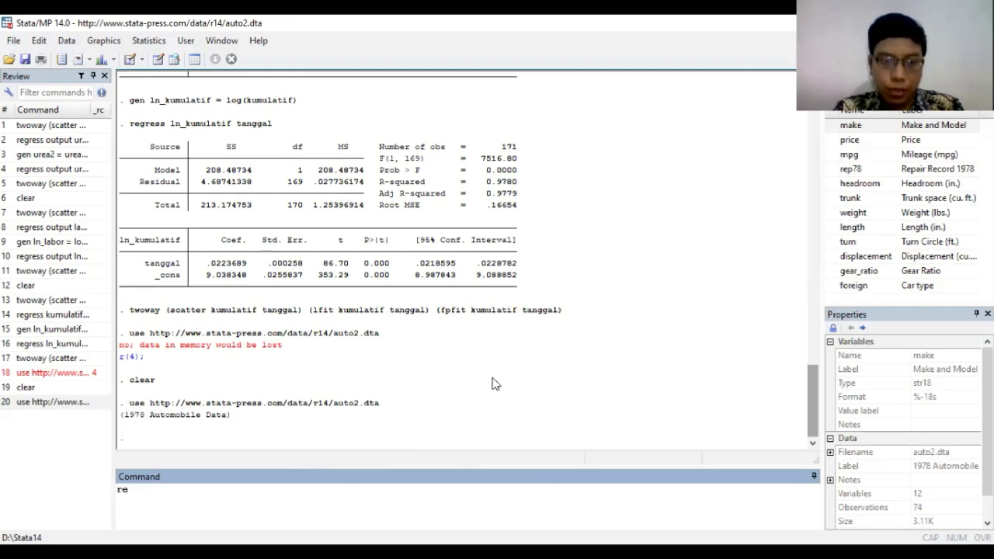
text(gress)
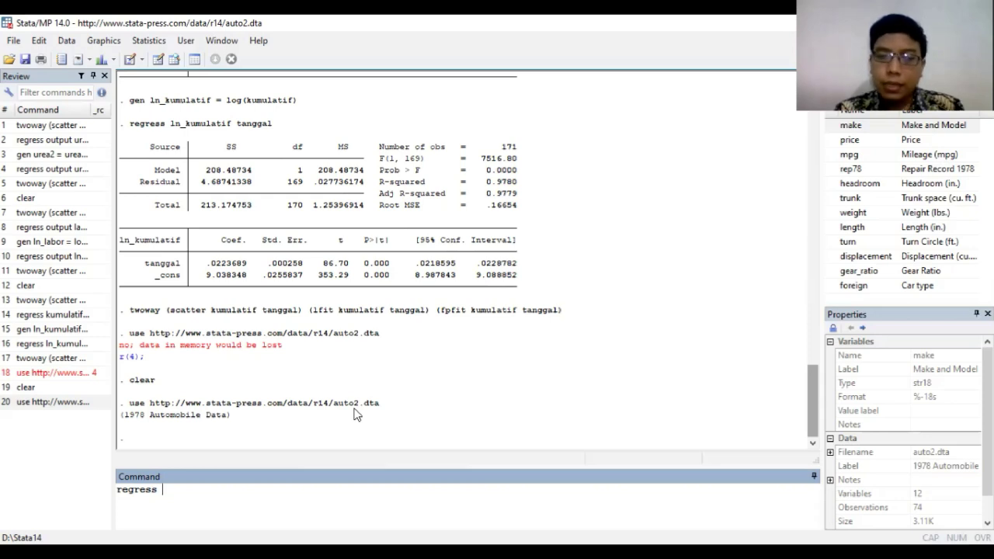
text(mpg)
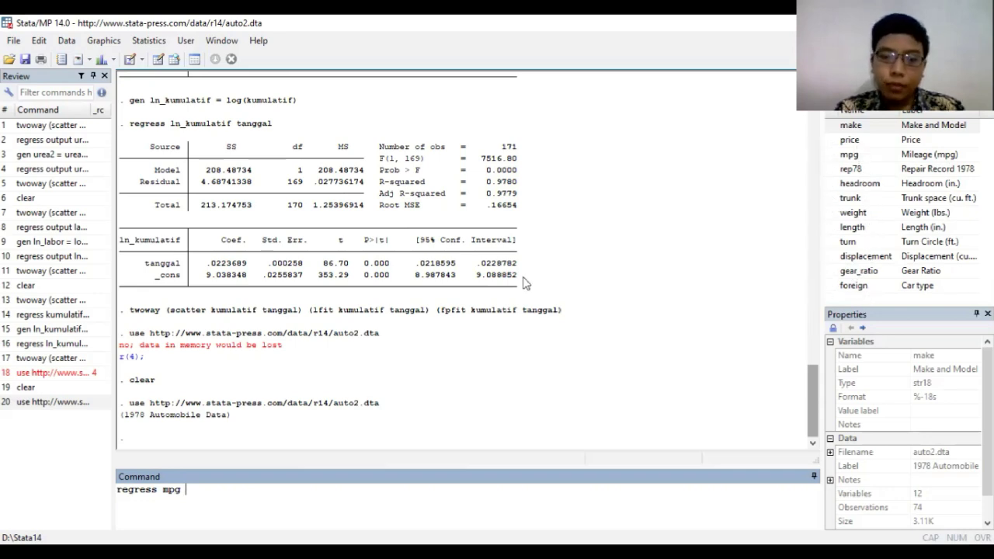
text(price headroom trunk weight leng)
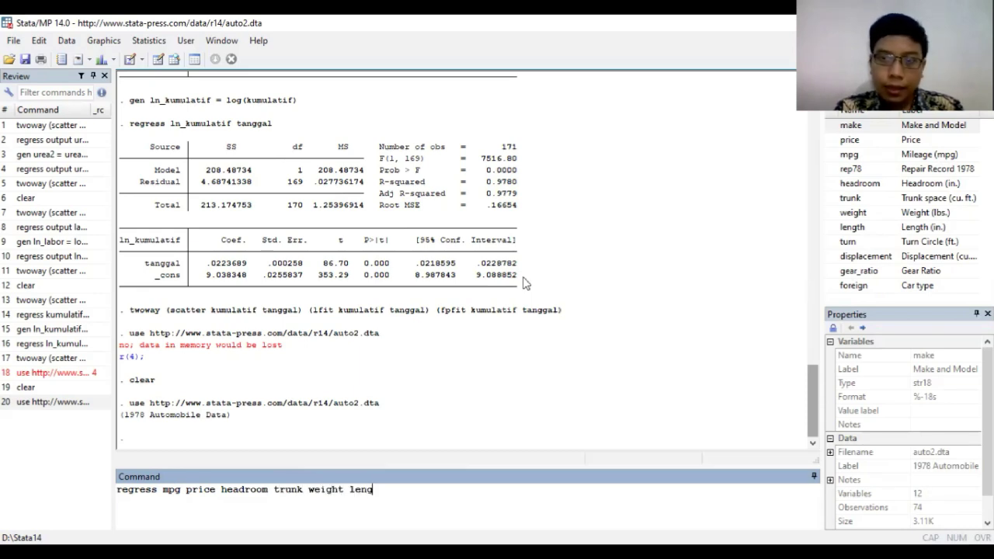
text(th turn displacement )
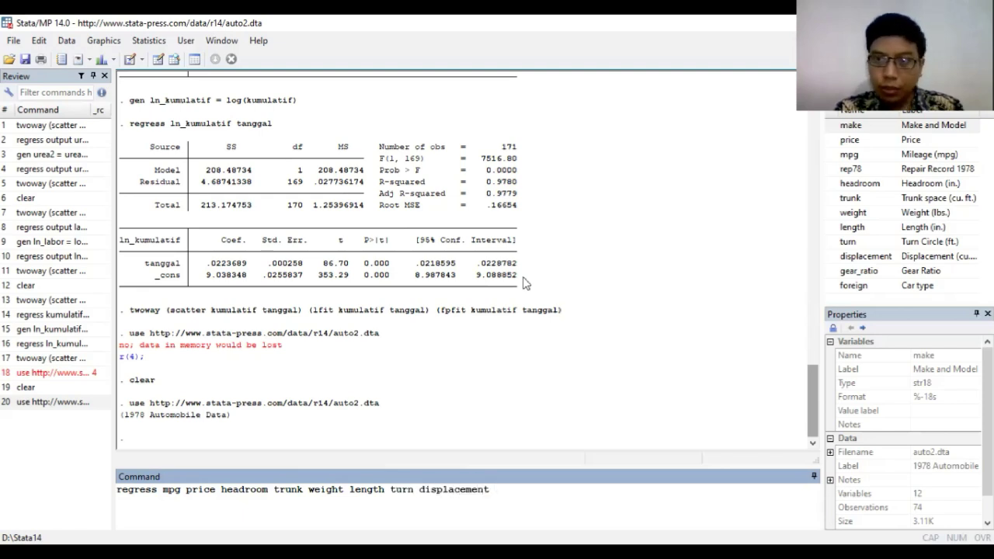
text(gear)
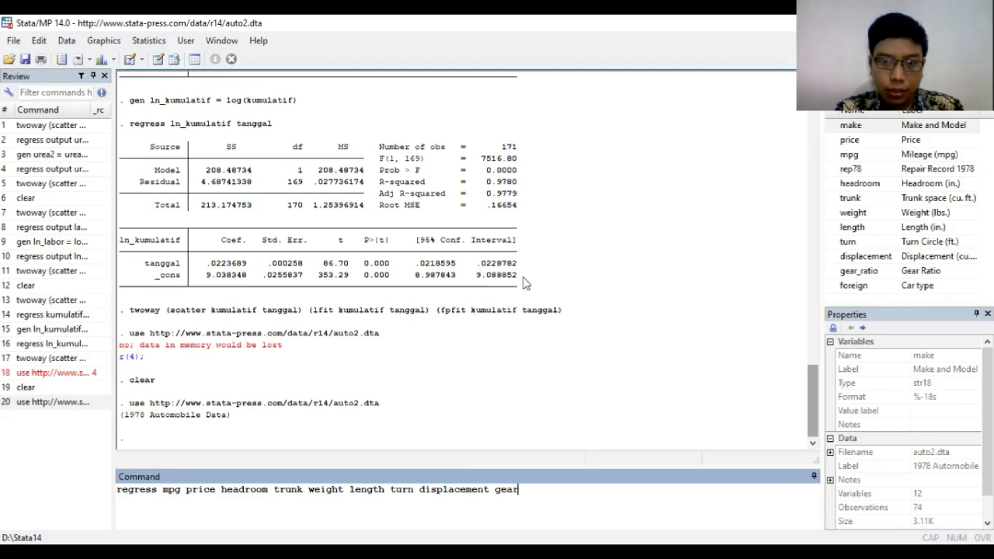
text(_ratio)
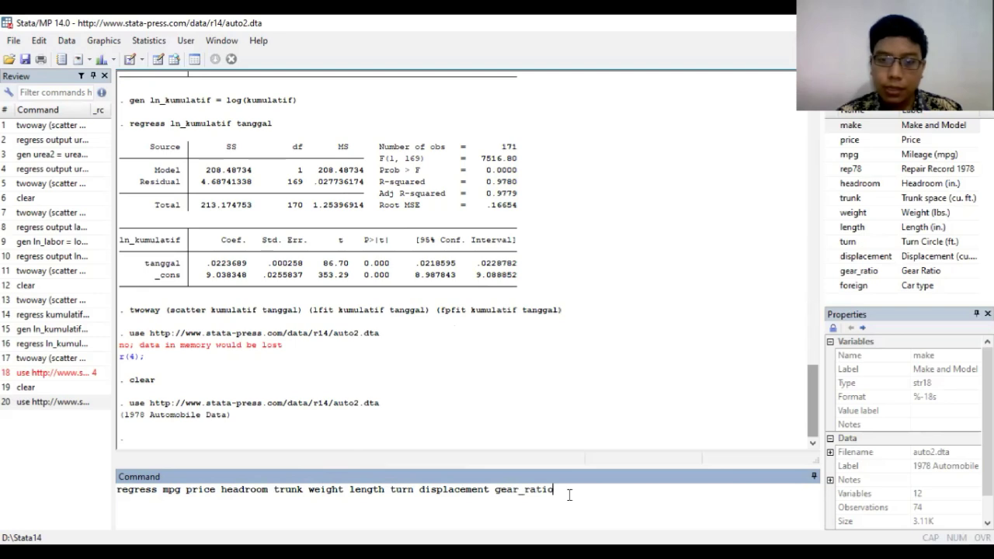
key(Return)
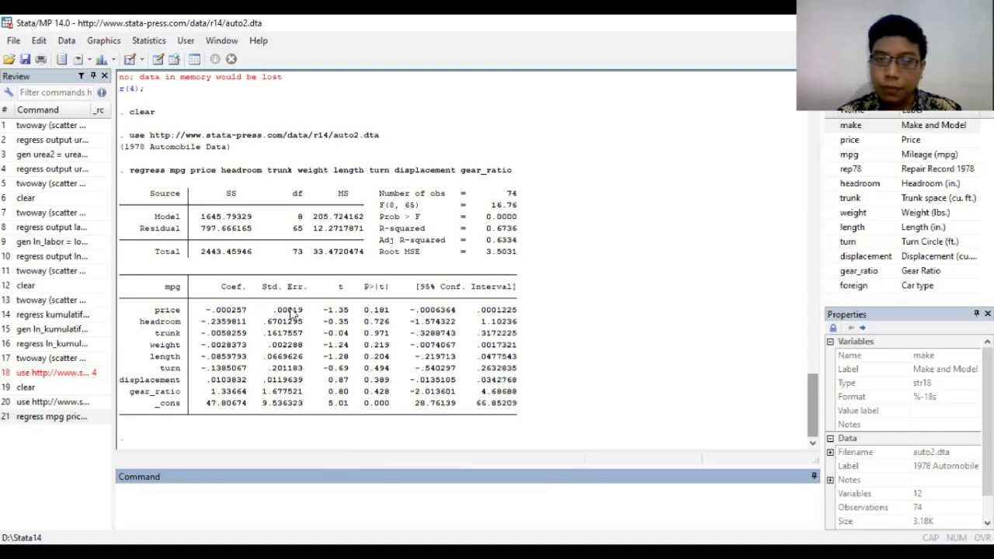
Examine the p-values of the predictors from price to gear_ratio in the mpg regression output.
double_click(369, 311)
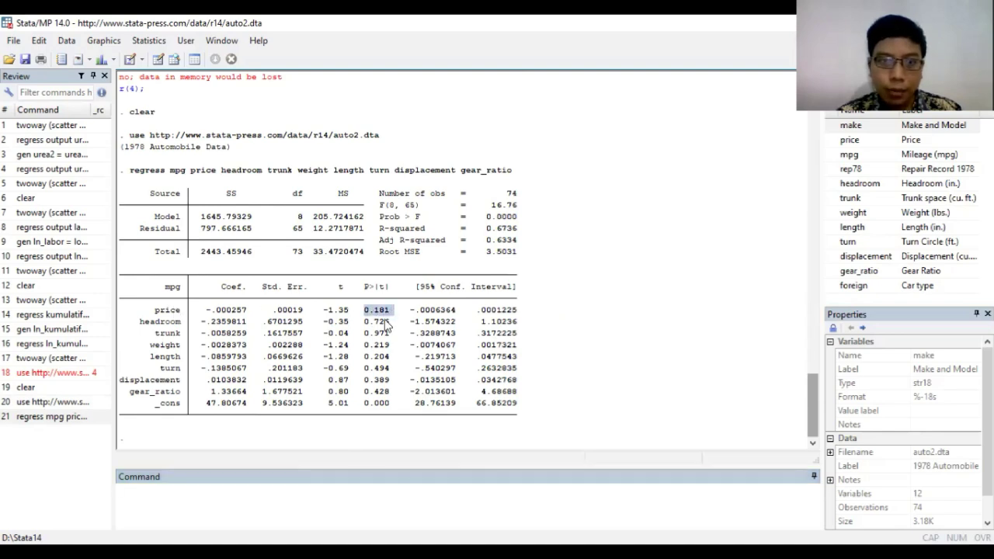
double_click(372, 393)
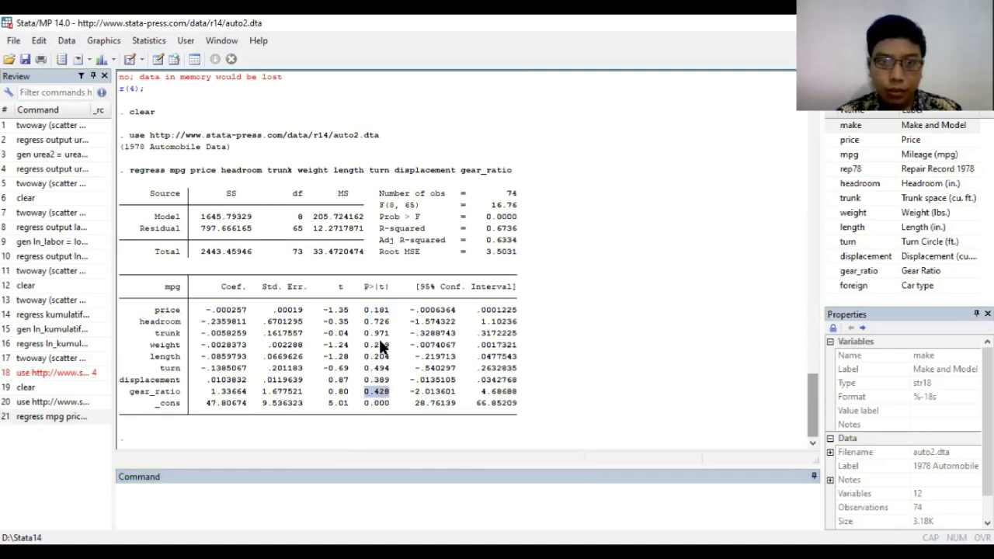
Compare the R-squared with the predictors' p-values in the mpg regression output.
click(383, 311)
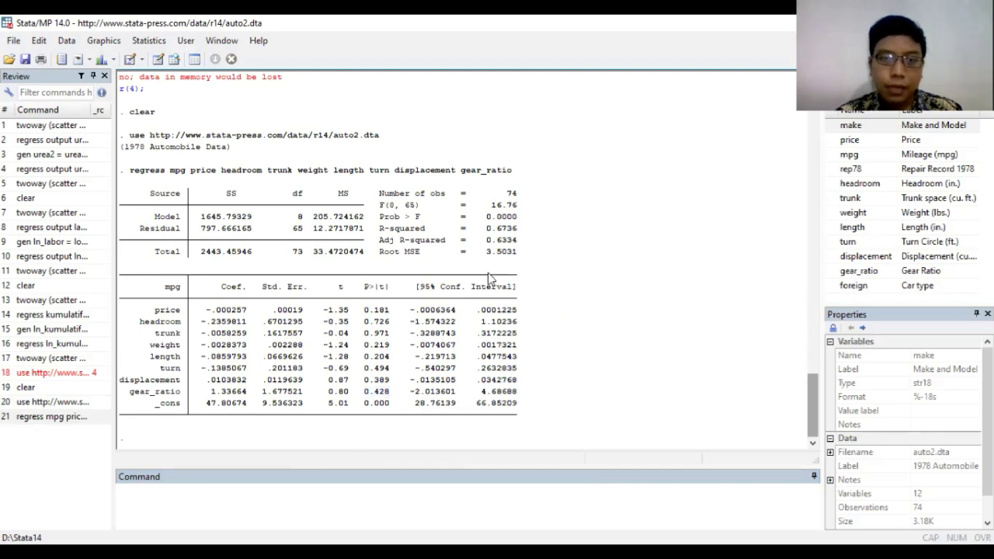
drag(380, 229, 528, 238)
click(533, 231)
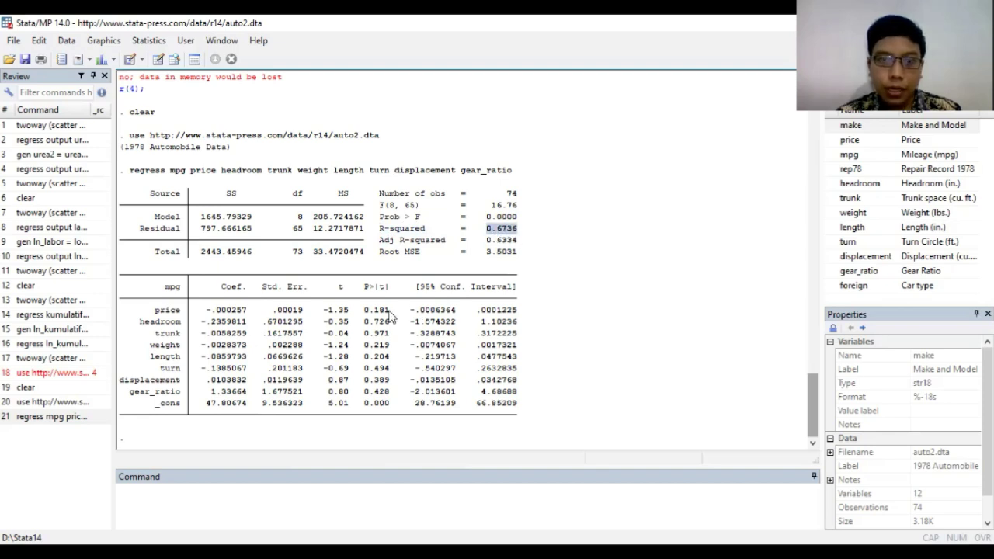
drag(391, 310, 366, 311)
click(370, 326)
drag(485, 229, 525, 229)
click(524, 229)
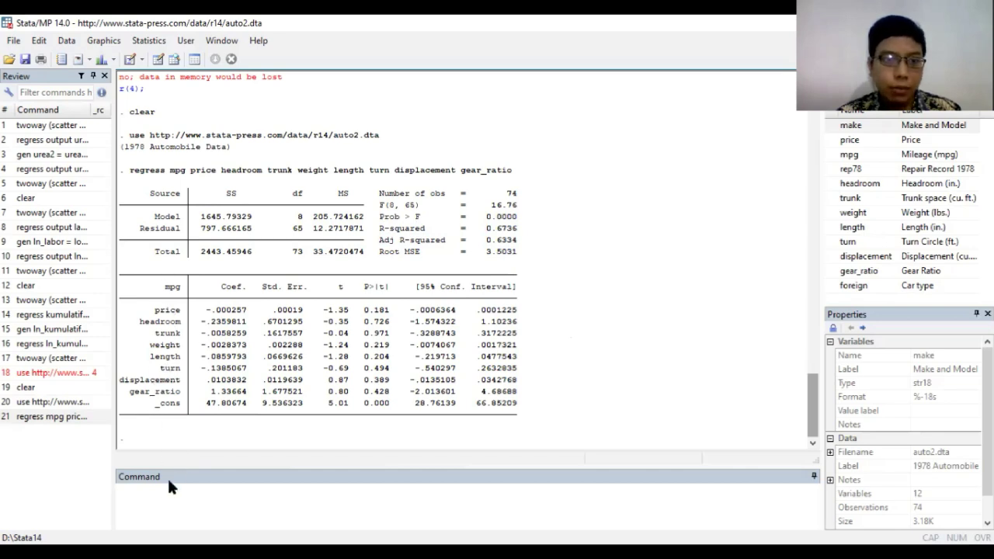
Compute the variance inflation factors for the mpg regression with vif and check the values for weight and length.
click(146, 509)
text(vif)
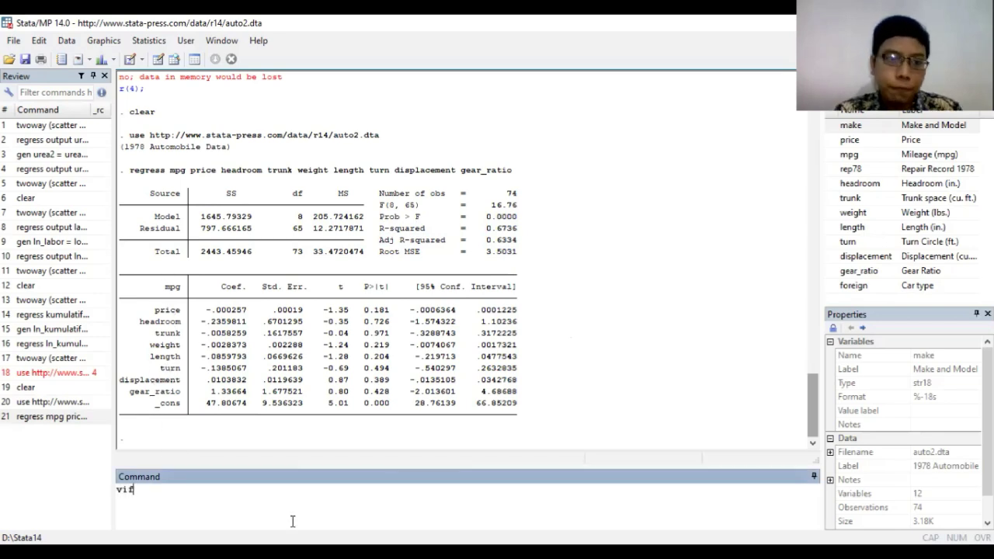
key(Return)
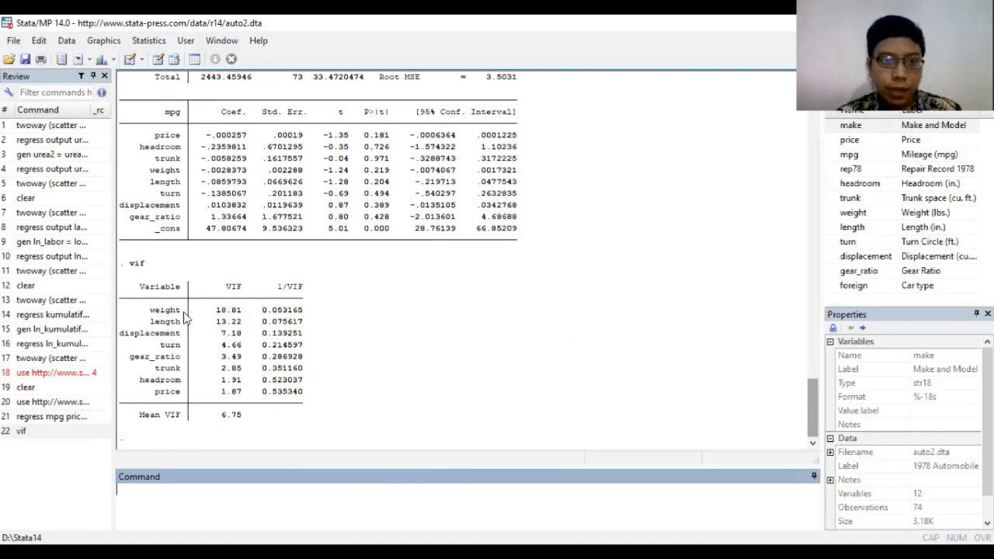
drag(212, 310, 206, 329)
click(205, 329)
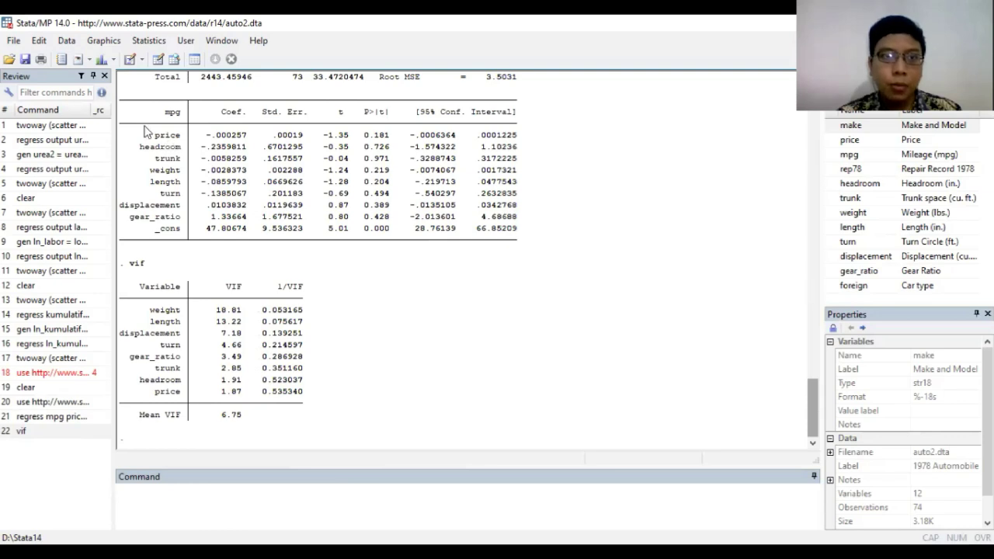
drag(167, 113, 177, 114)
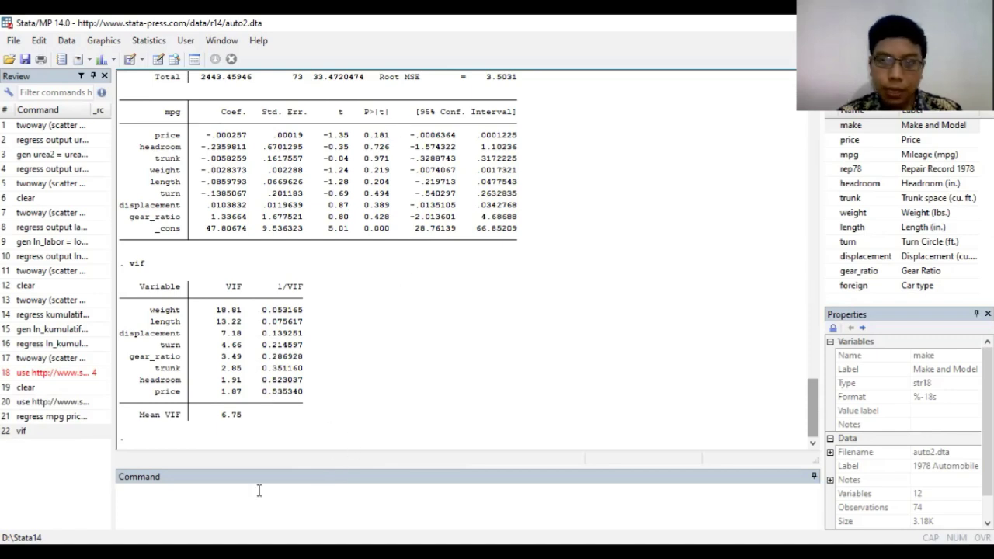
Rerun the earlier mpg regression as a forward stepwise selection by prefixing the command with "stepwise, pe(0.05) :".
click(212, 504)
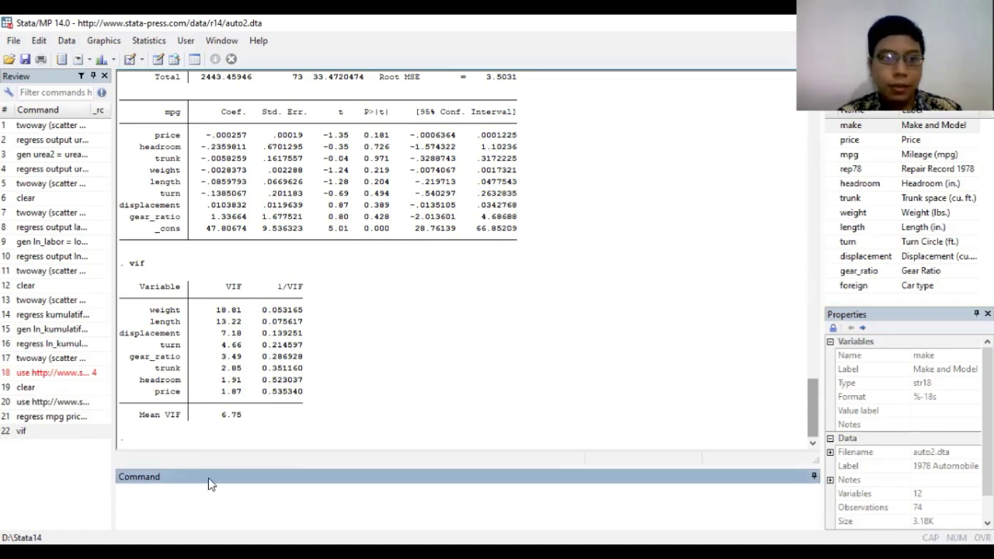
click(48, 420)
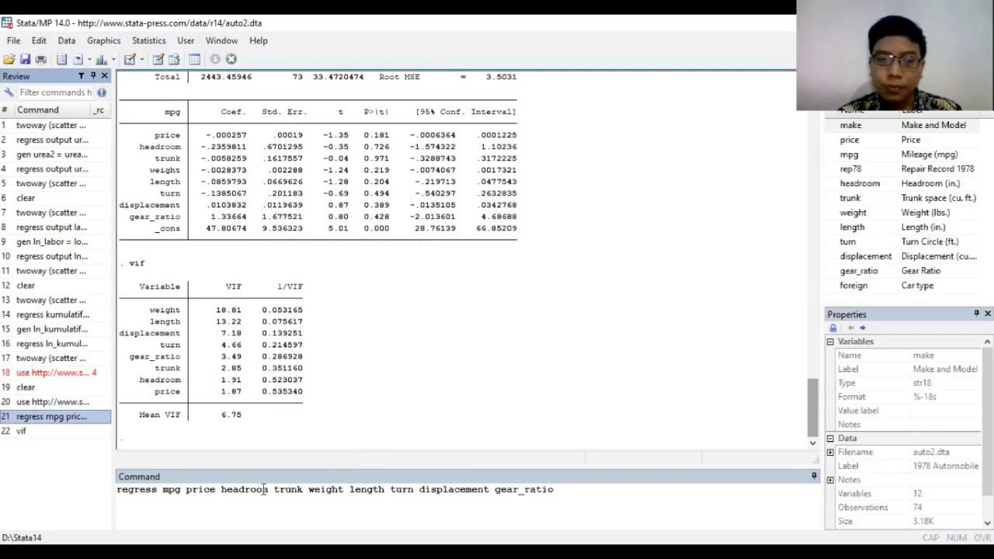
click(129, 491)
text(stepwise, )
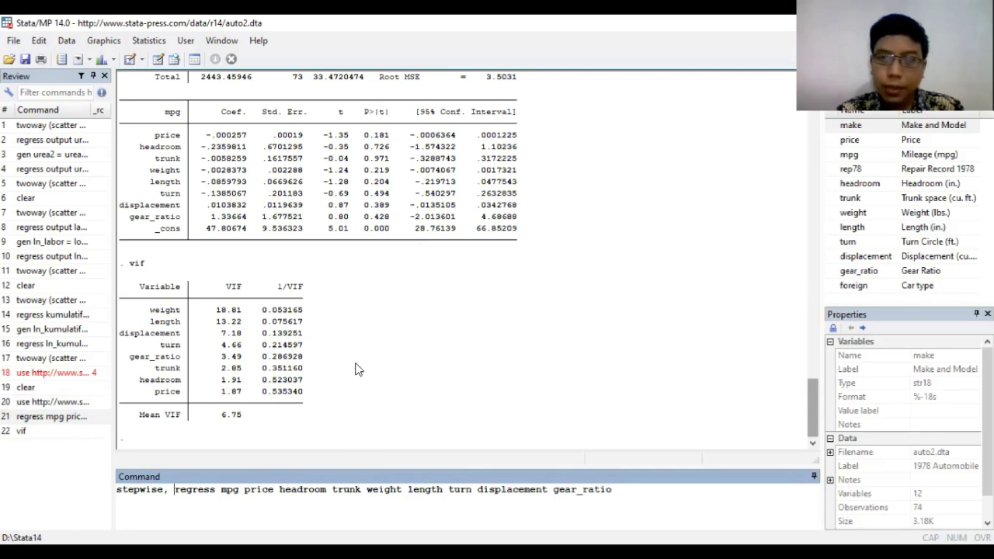
text(pe)
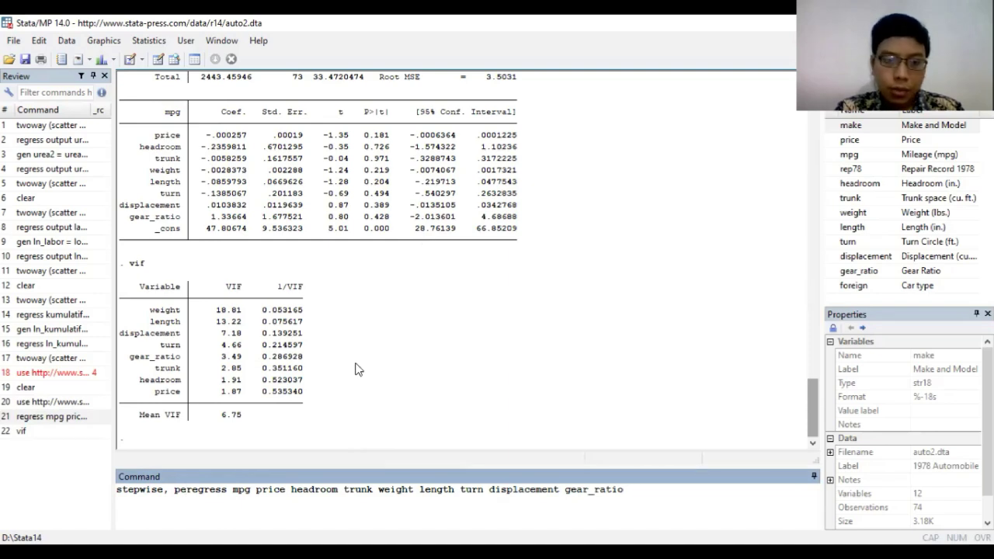
text(()
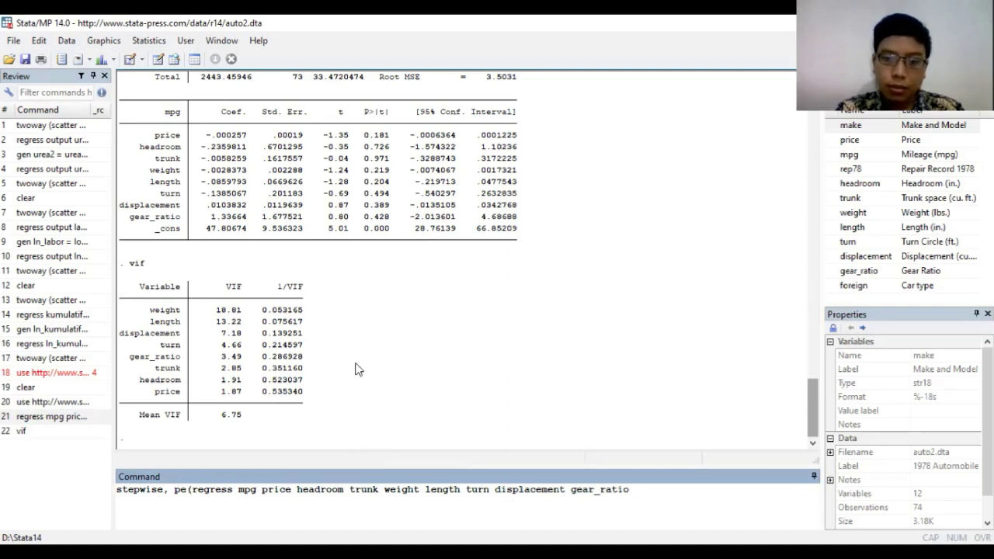
text(0.05))
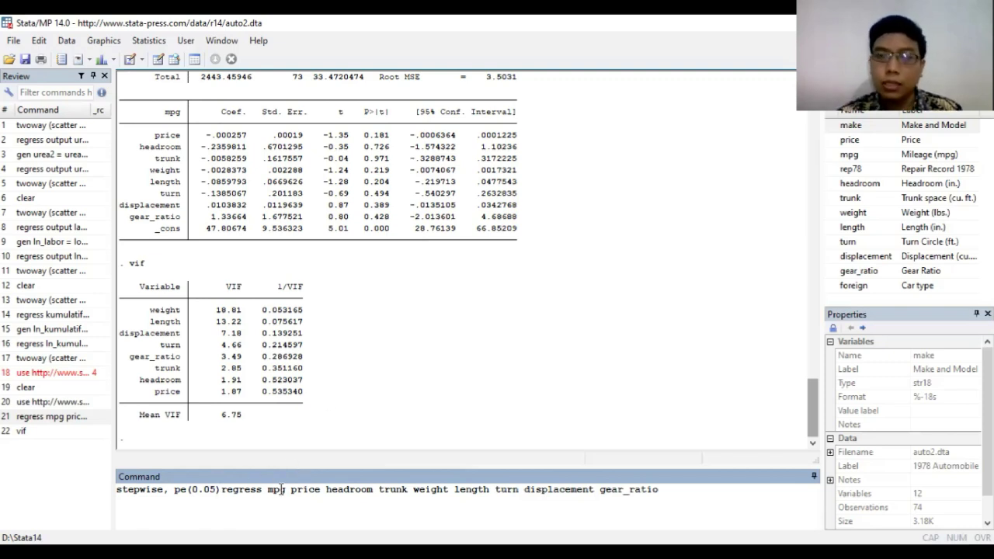
text(:)
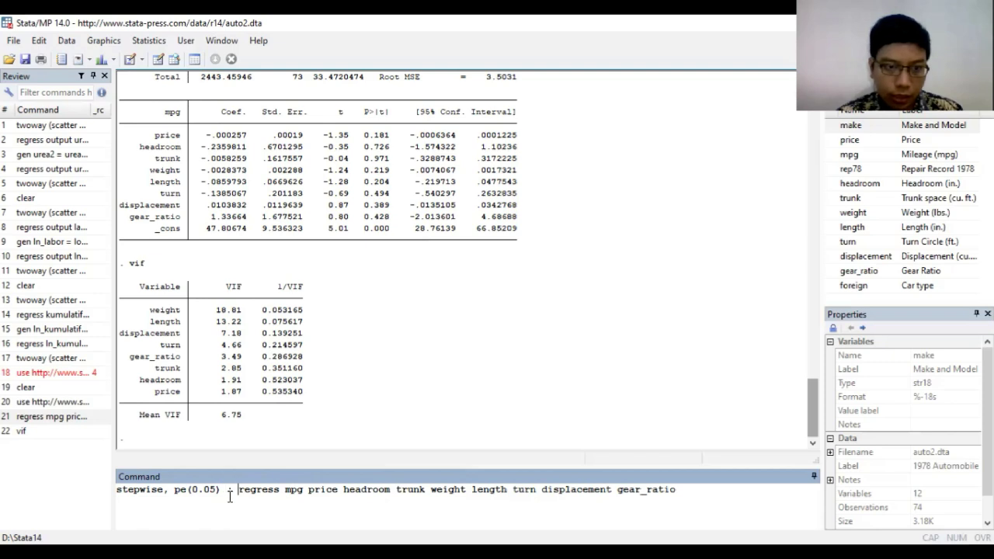
drag(222, 490, 106, 487)
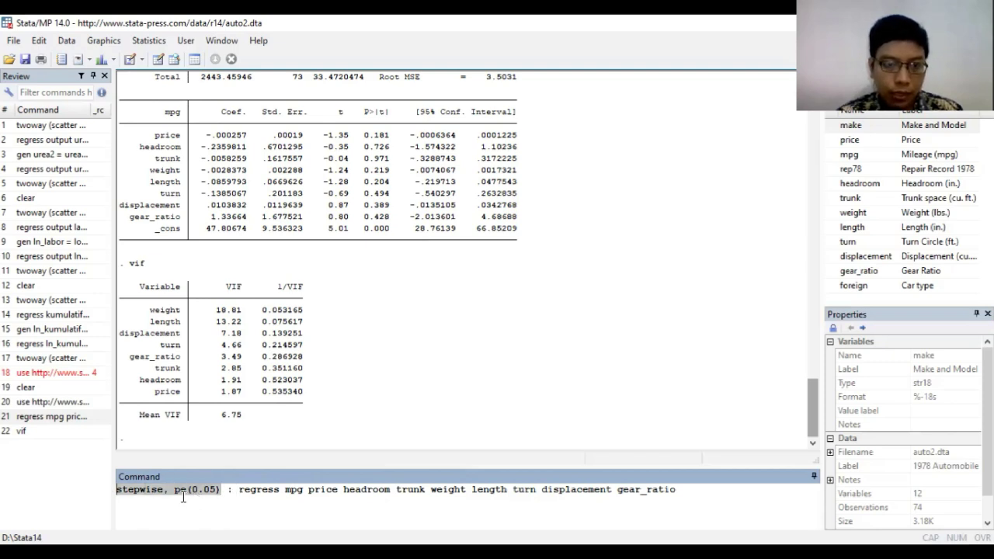
click(233, 491)
key(Return)
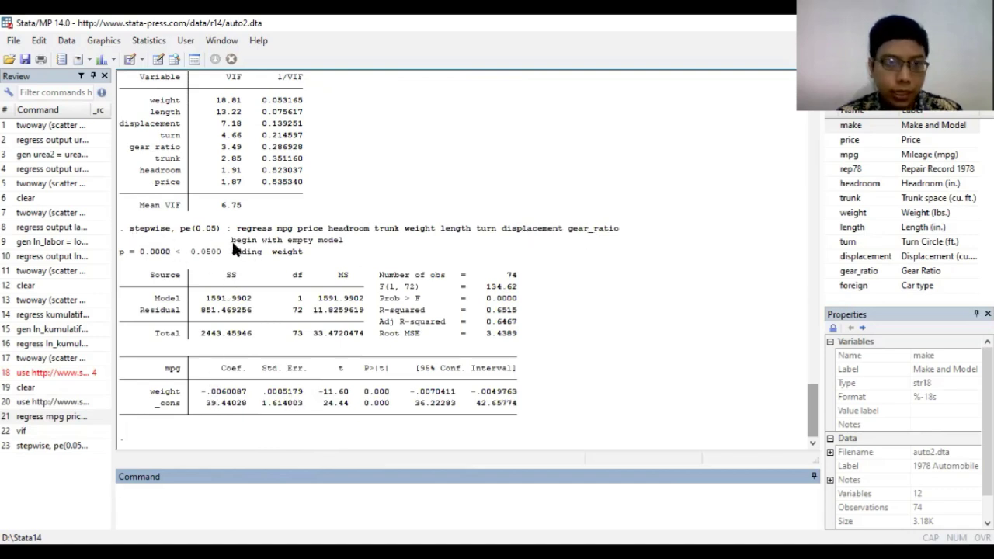
Examine the stepwise selection log, from the starting model to the added variable, and look back towards the earlier output.
drag(231, 240, 340, 241)
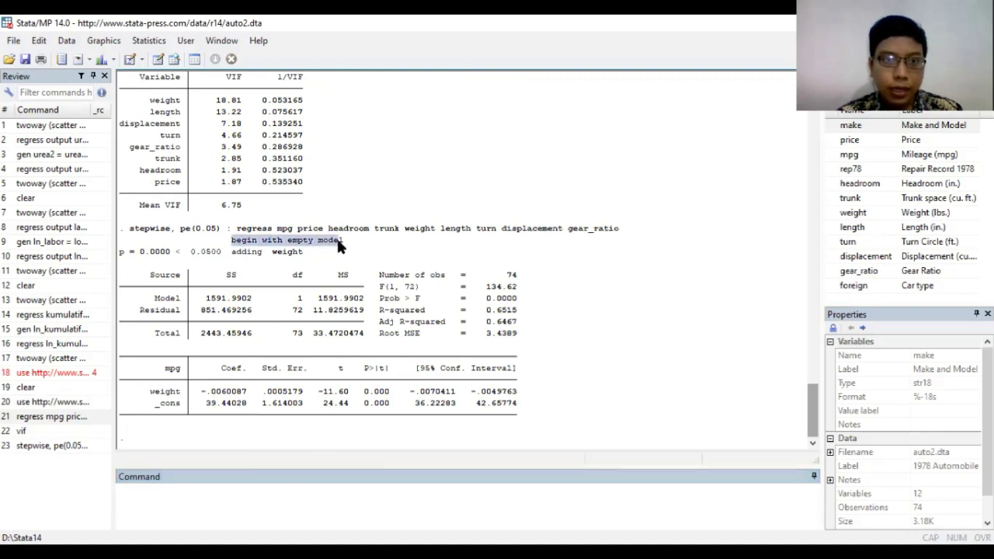
click(354, 245)
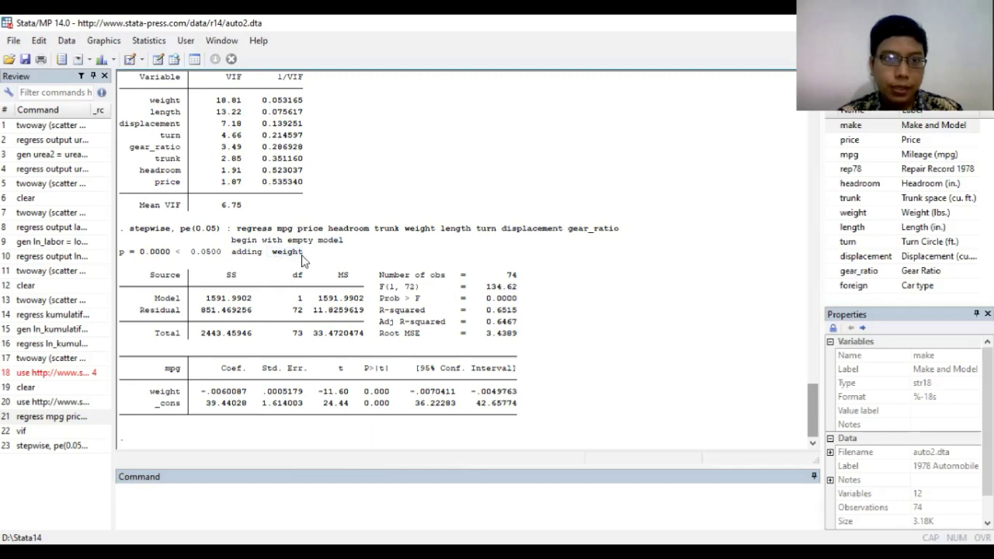
drag(271, 252, 305, 252)
click(305, 252)
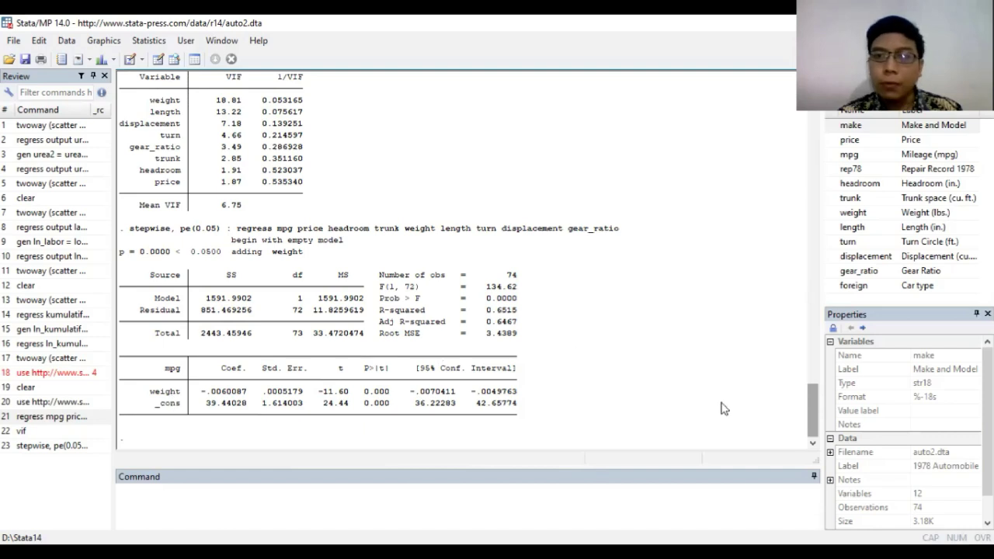
scroll(817, 407, up, 1)
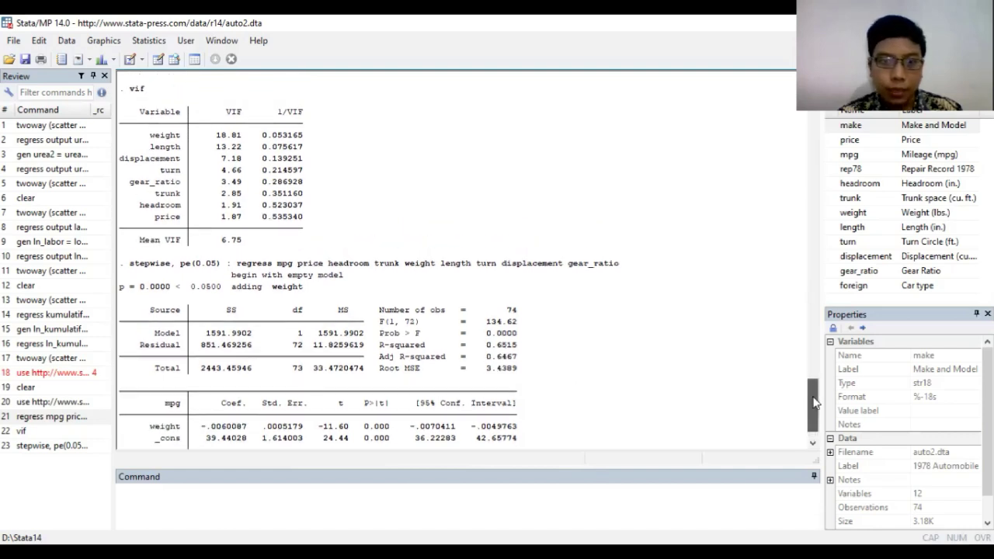